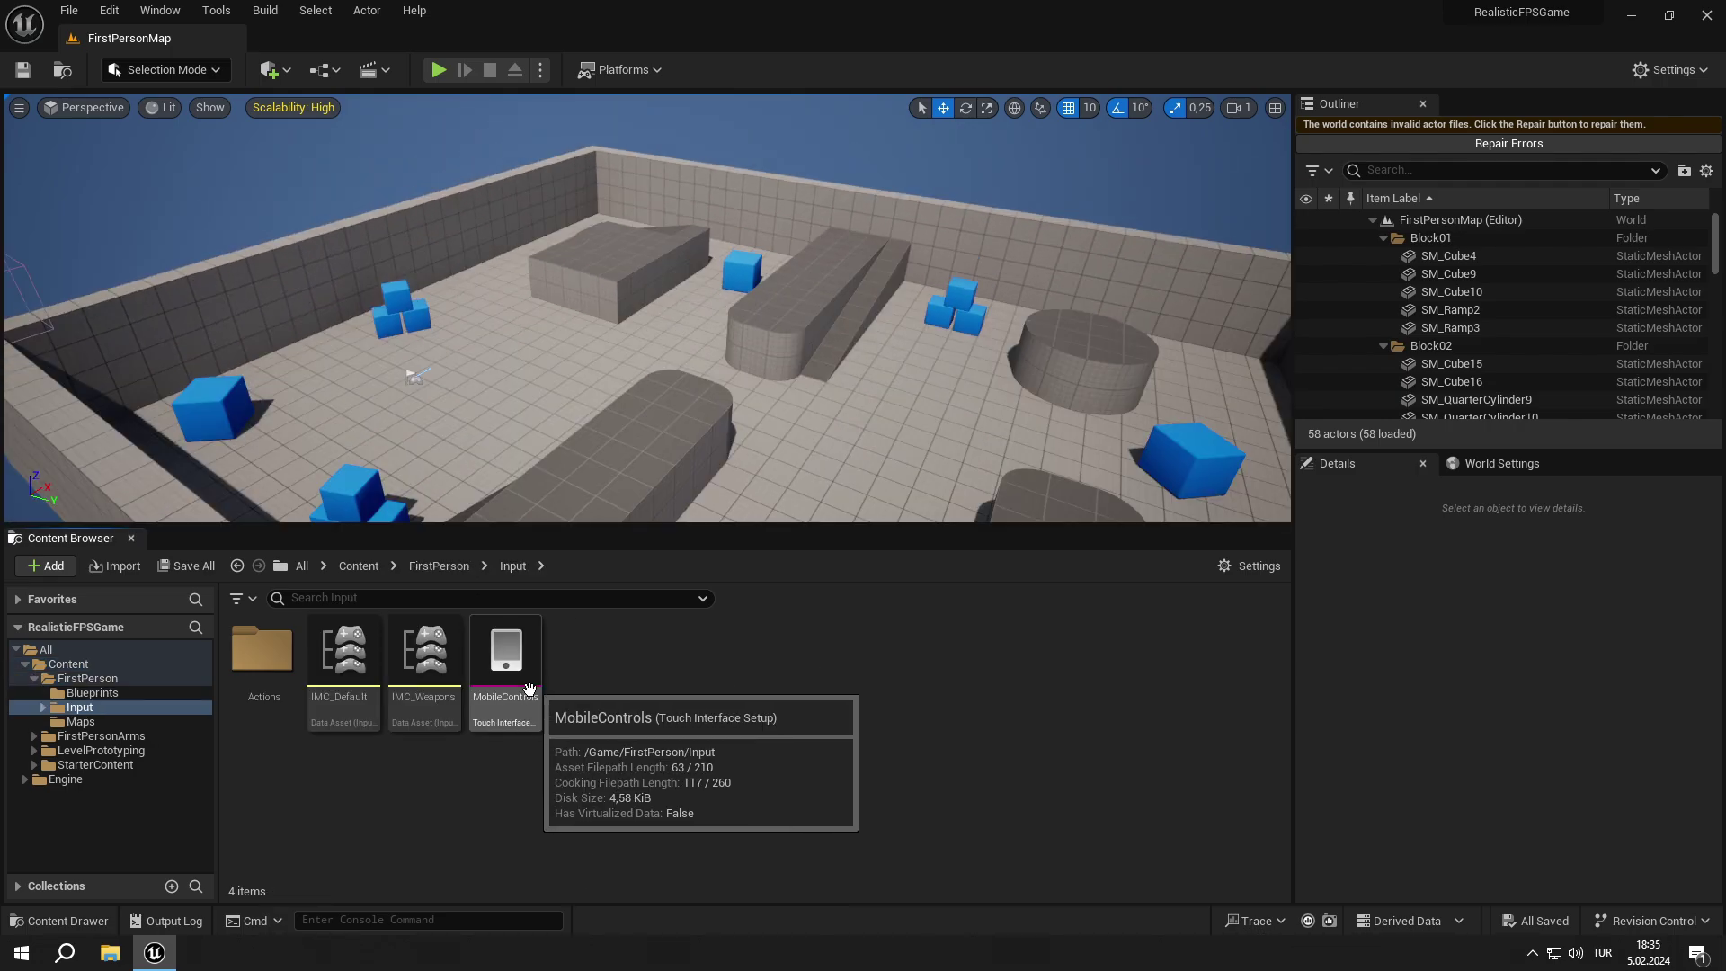
# - Delete the IMC_Weapons and MobileControls assets from the FirstPerson Input folder
pyautogui.click(423, 695)
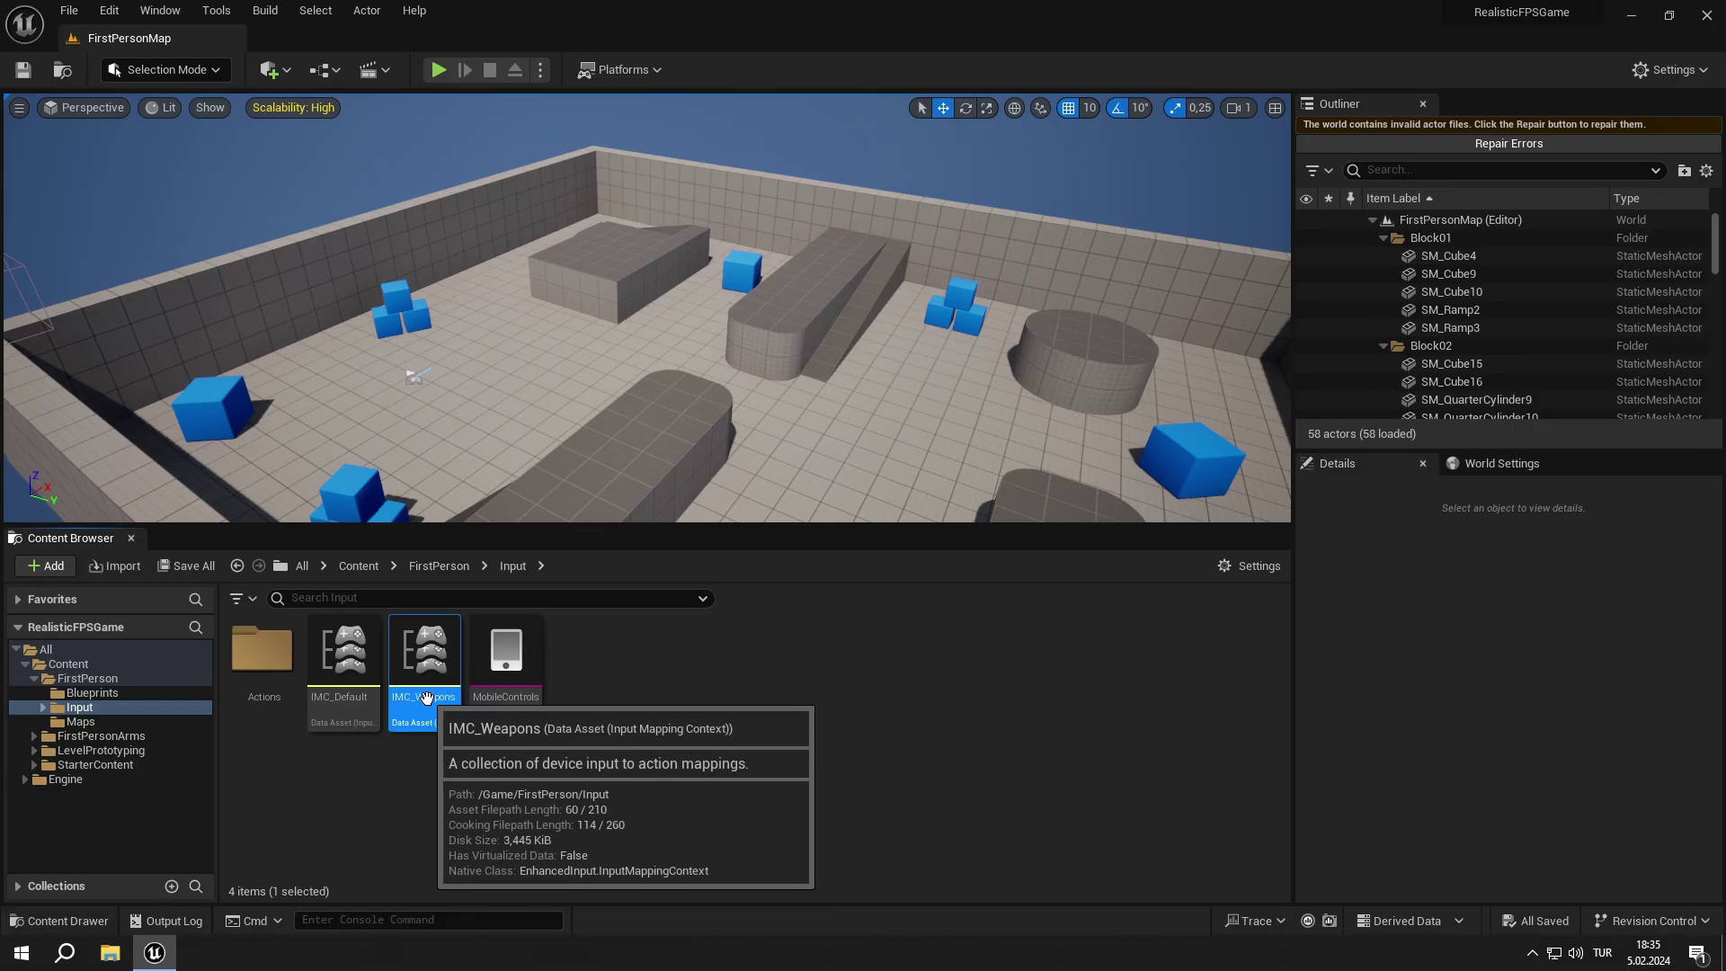
pyautogui.press('Delete')
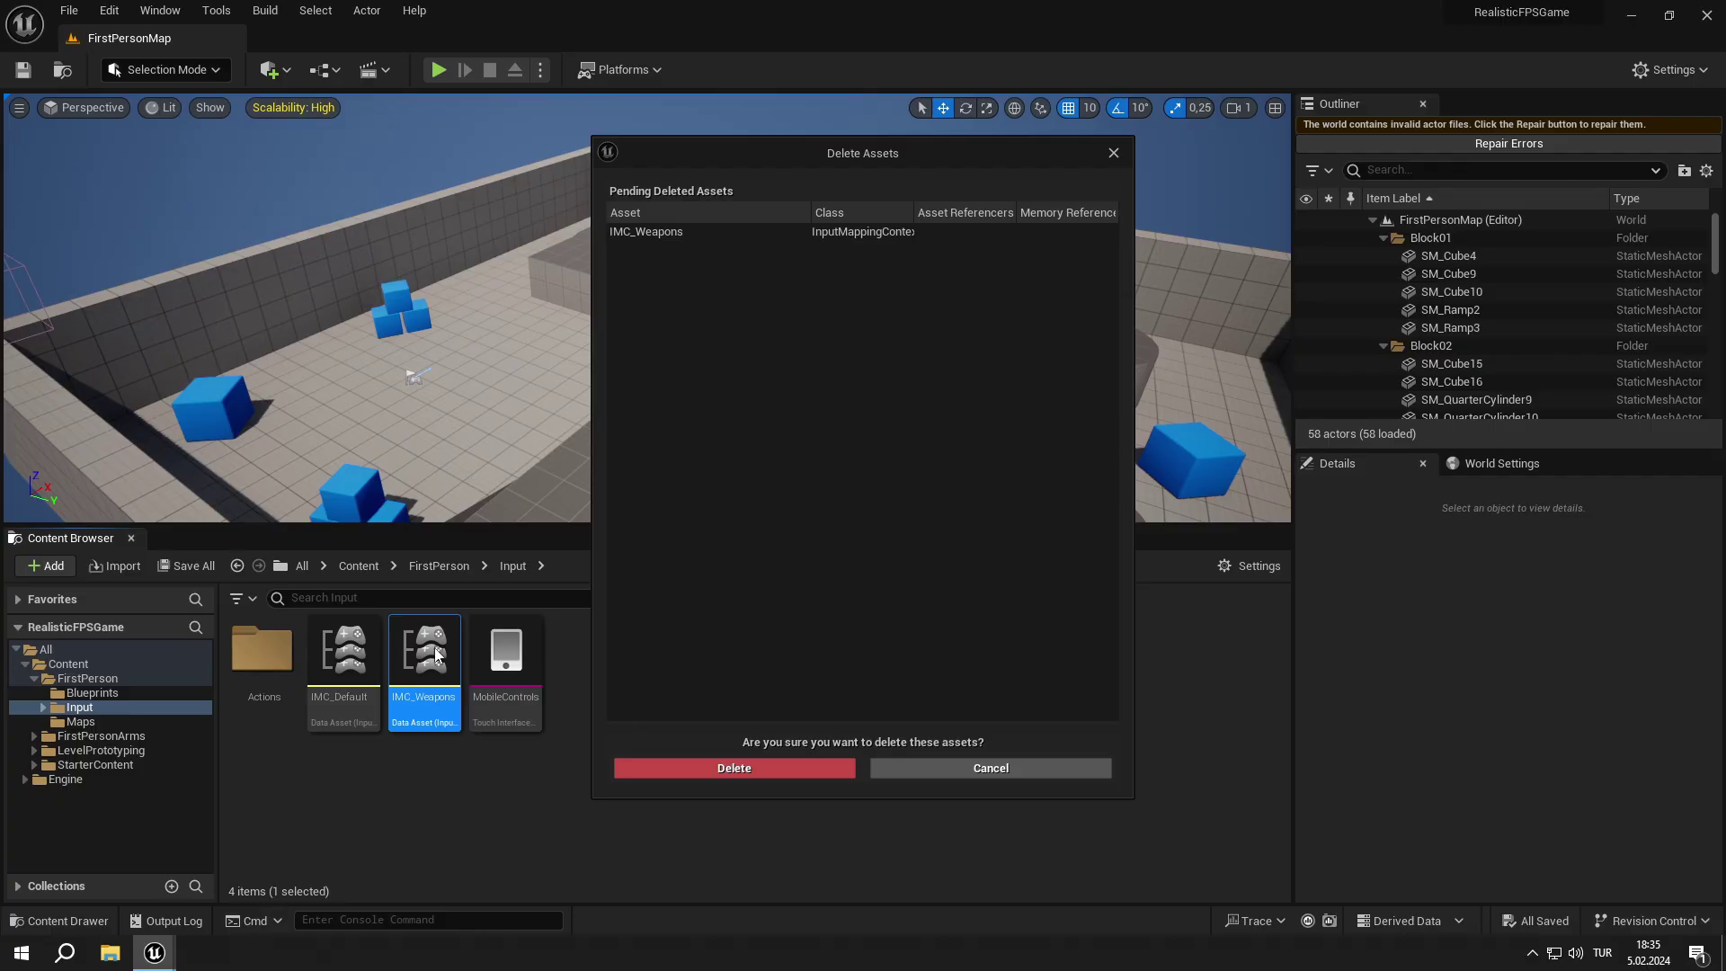
pyautogui.click(733, 768)
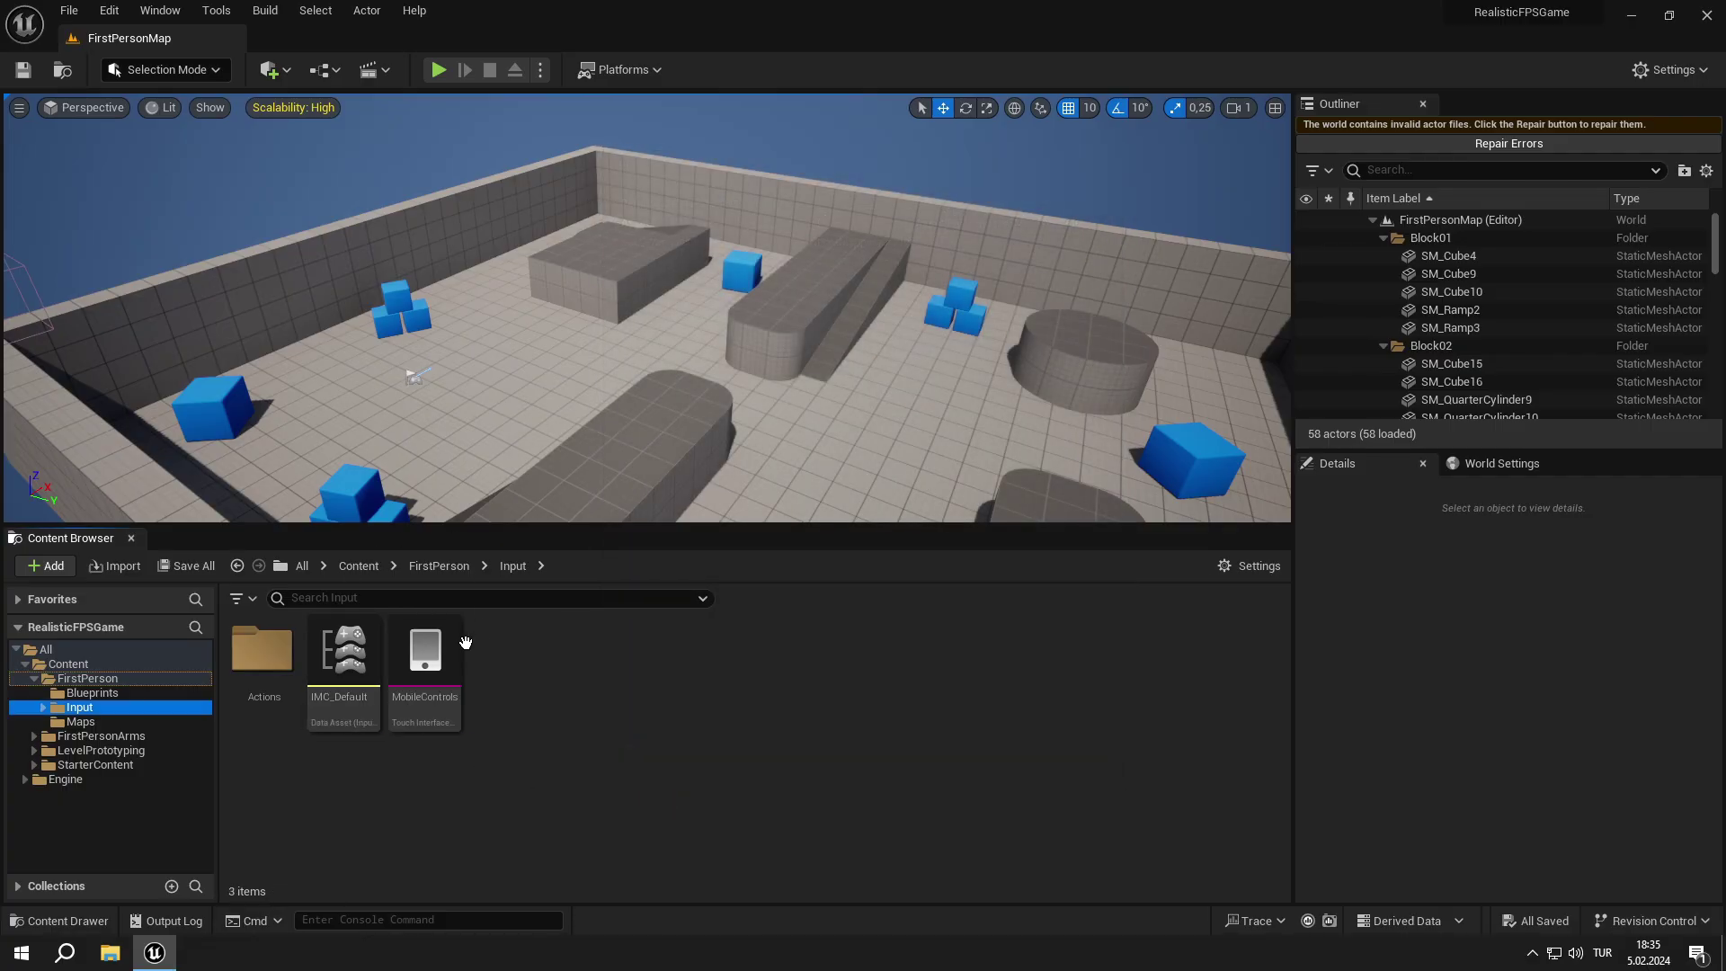
pyautogui.press('Delete')
pyautogui.click(731, 769)
# - Create an Input Action named IA_ADS in the Input folder's Actions subfolder
pyautogui.doubleClick(265, 649)
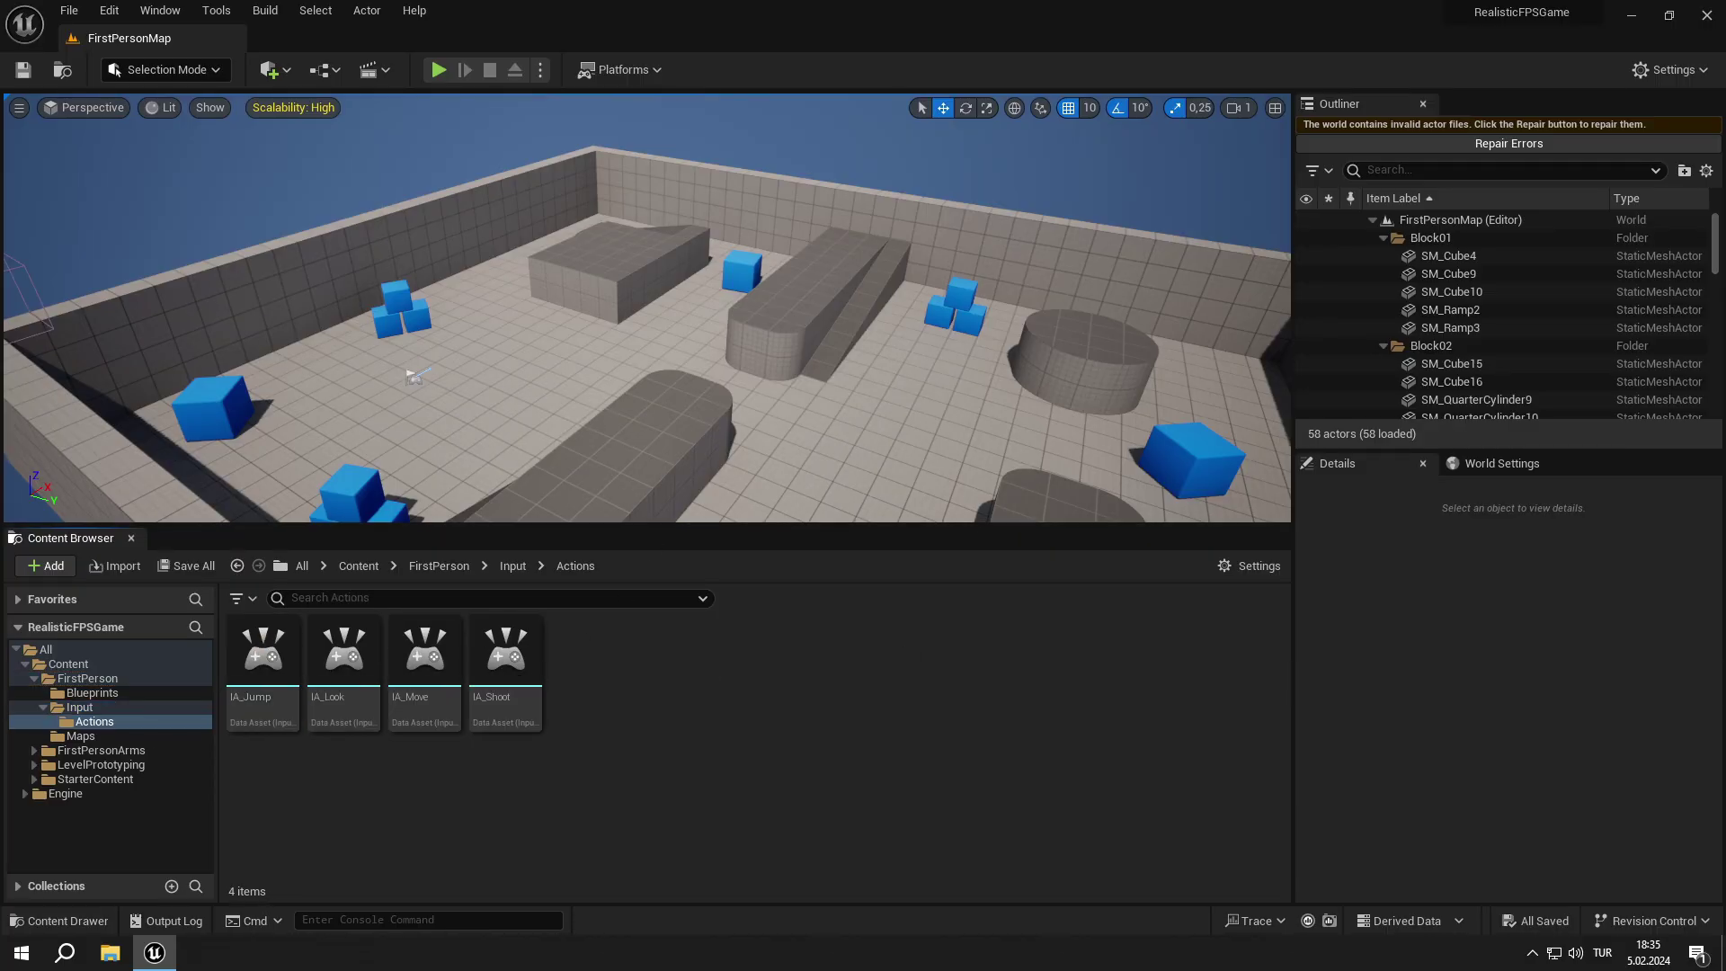
pyautogui.rightClick(640, 676)
pyautogui.moveTo(748, 762)
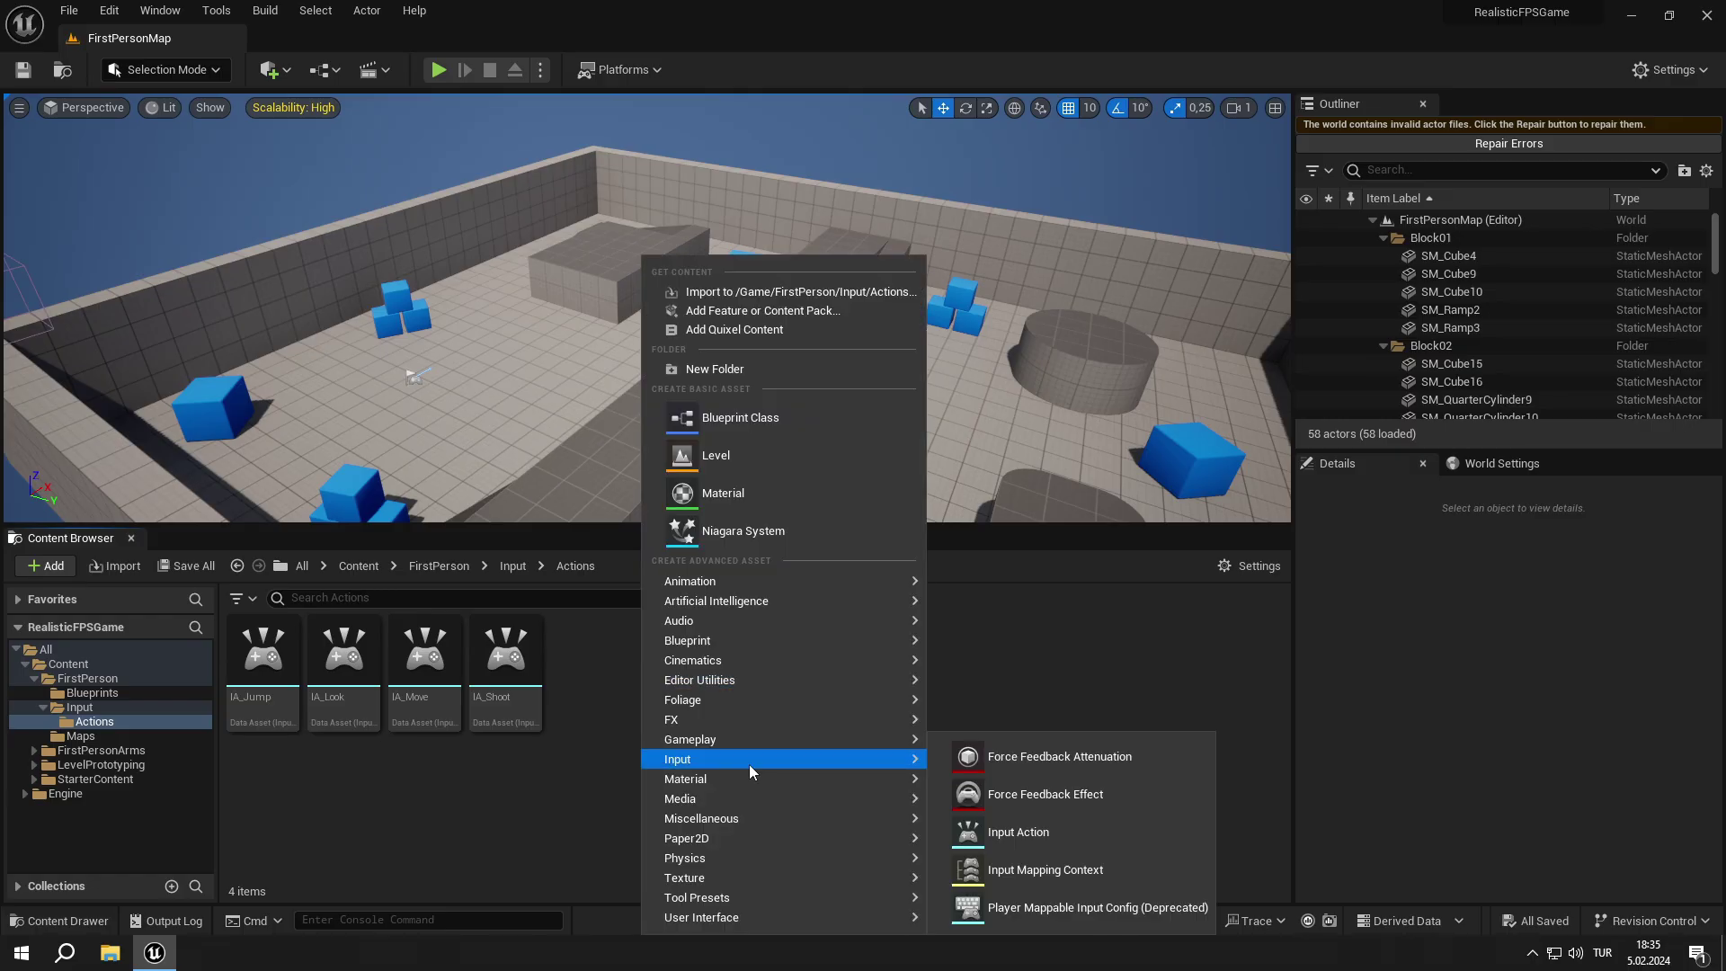
pyautogui.click(1021, 831)
pyautogui.write('IA_ADS')
pyautogui.press('Return')
# - Add another Input Action to the Actions folder and name it IA_Crouch
pyautogui.rightClick(838, 645)
pyautogui.moveTo(838, 645)
pyautogui.moveTo(890, 759)
pyautogui.click(1226, 831)
pyautogui.write('IA_Crou')
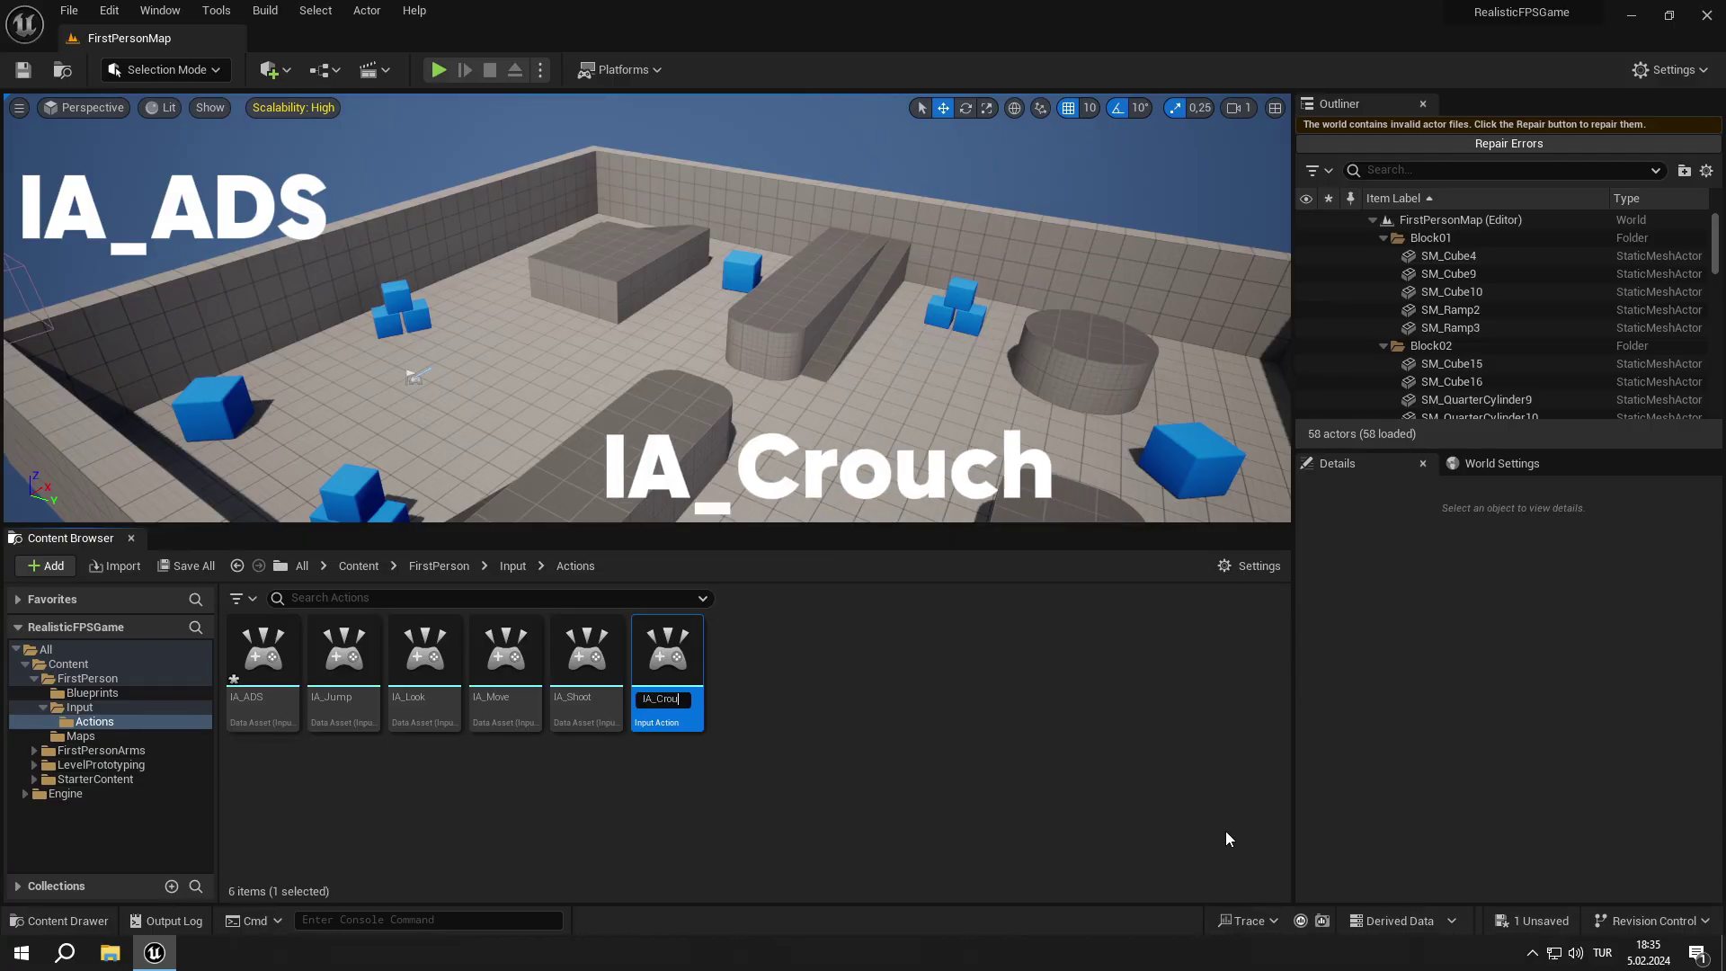
pyautogui.write('ch')
pyautogui.press('Return')
# - Create an Input Action named IA_Inspect in the Actions folder
pyautogui.rightClick(1226, 830)
pyautogui.moveTo(1066, 757)
pyautogui.click(1212, 826)
pyautogui.write('I')
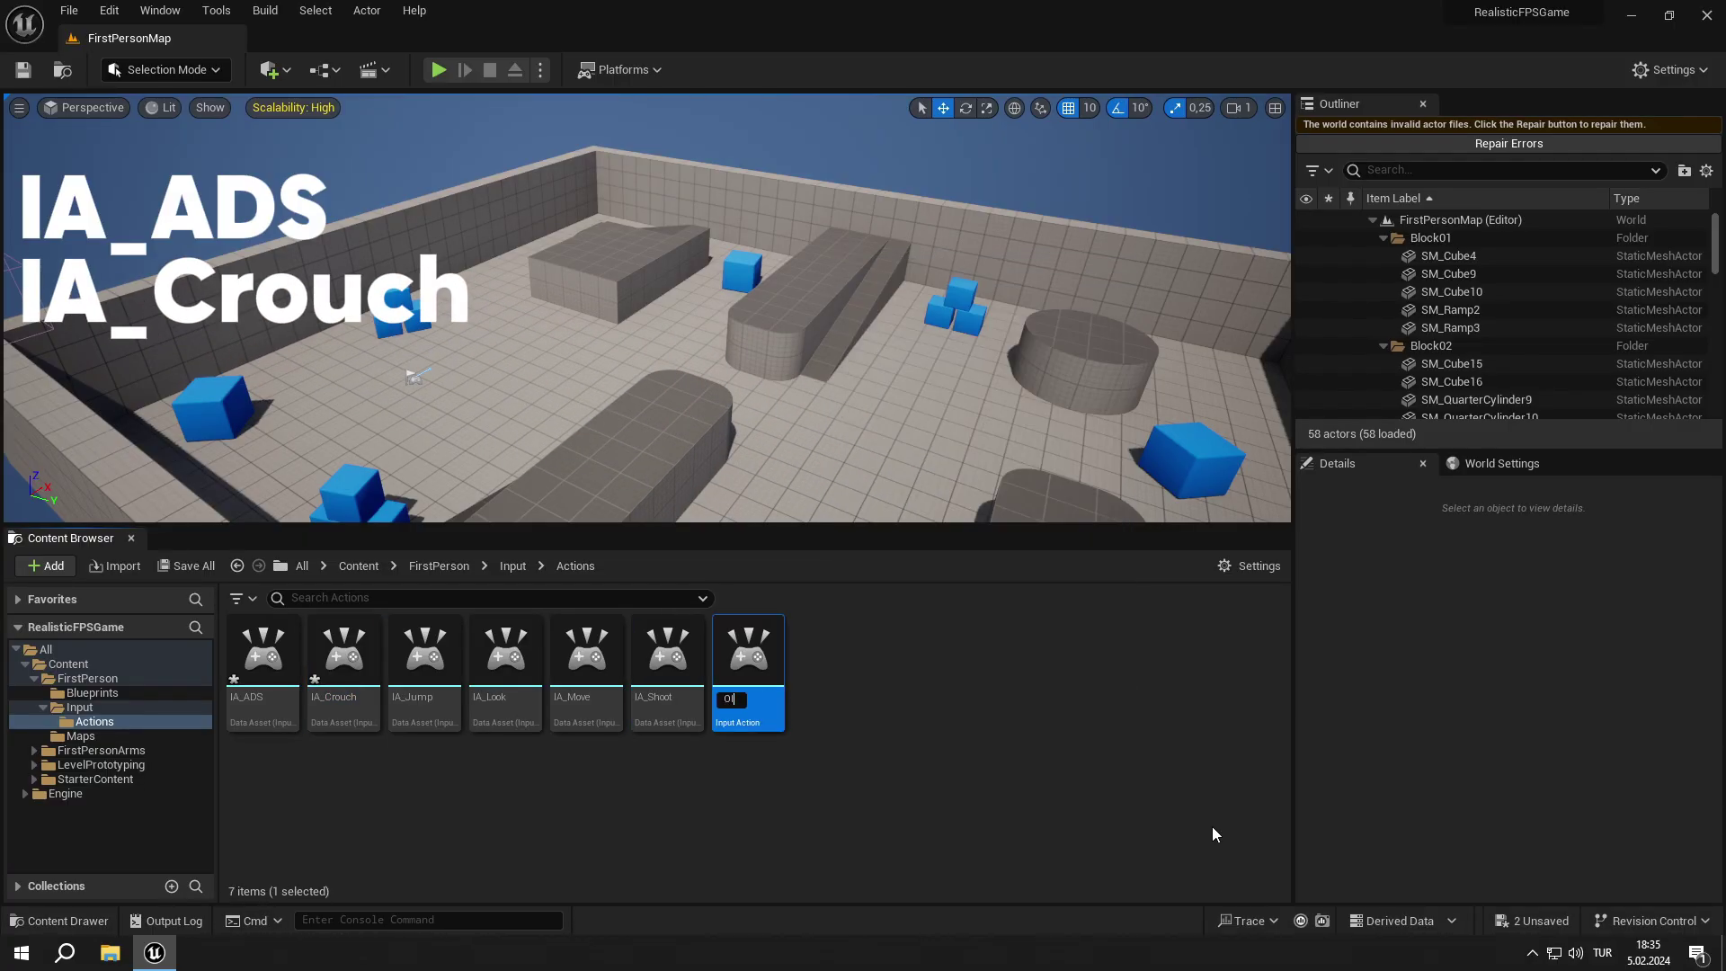
pyautogui.write('A_Inspect')
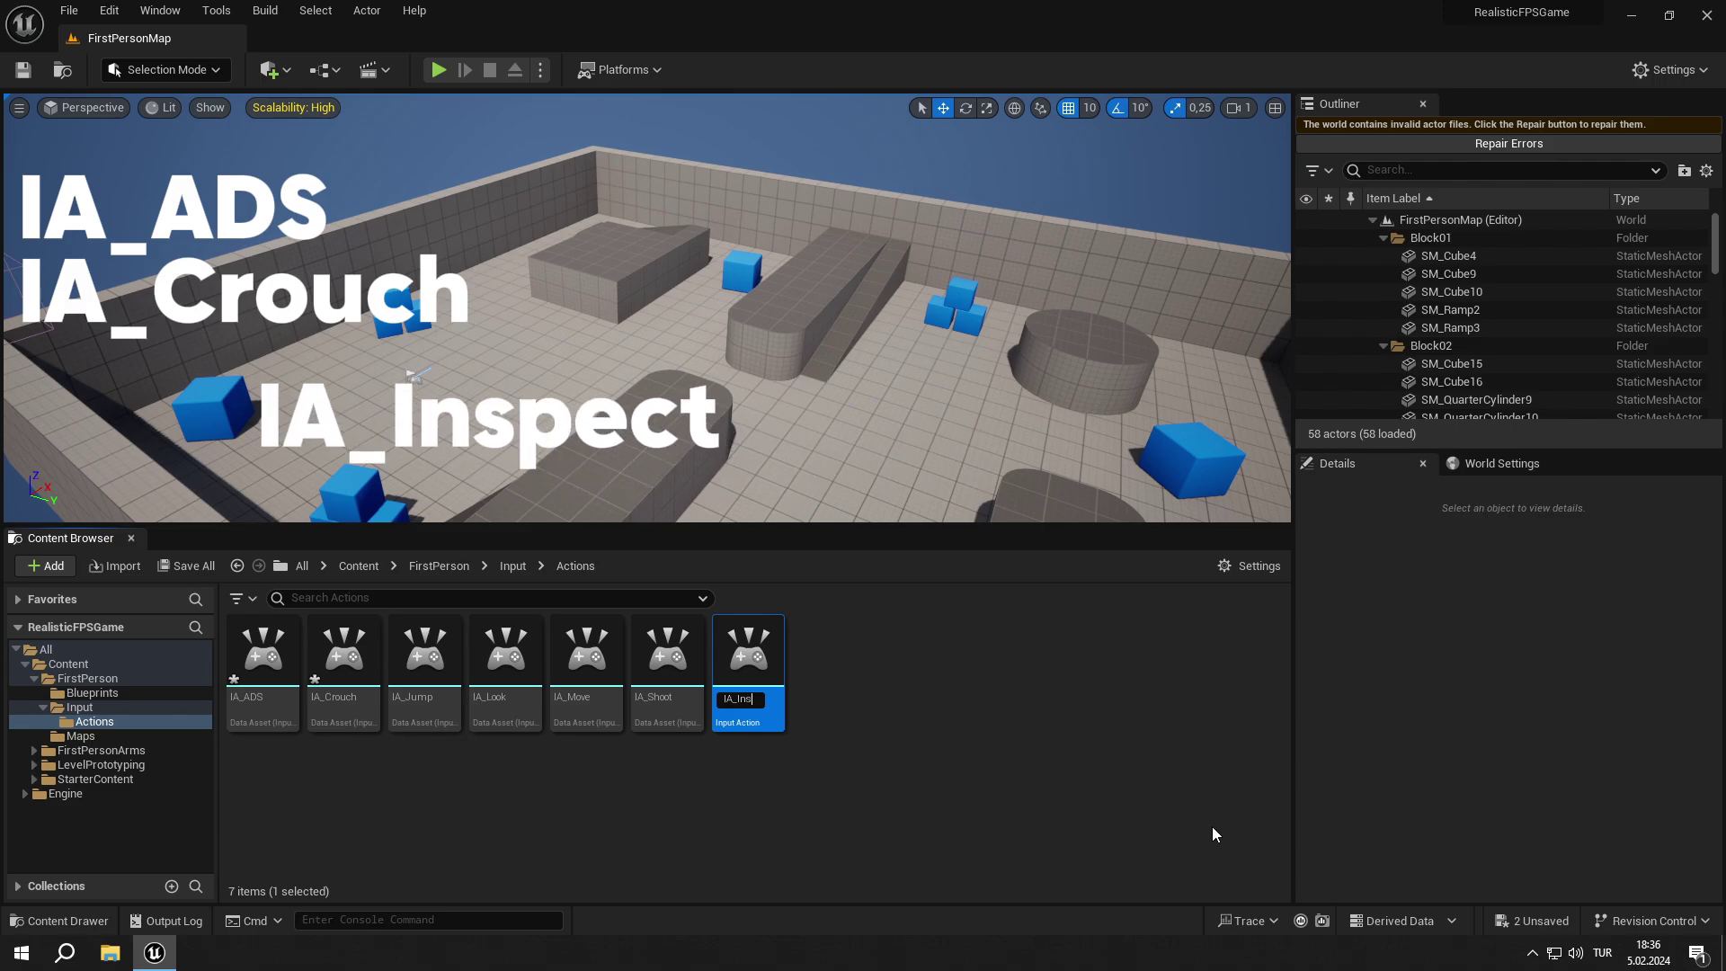
pyautogui.press('Return')
# - Create an Input Action named IA_EditMode in the Actions folder
pyautogui.rightClick(1212, 827)
pyautogui.moveTo(1205, 896)
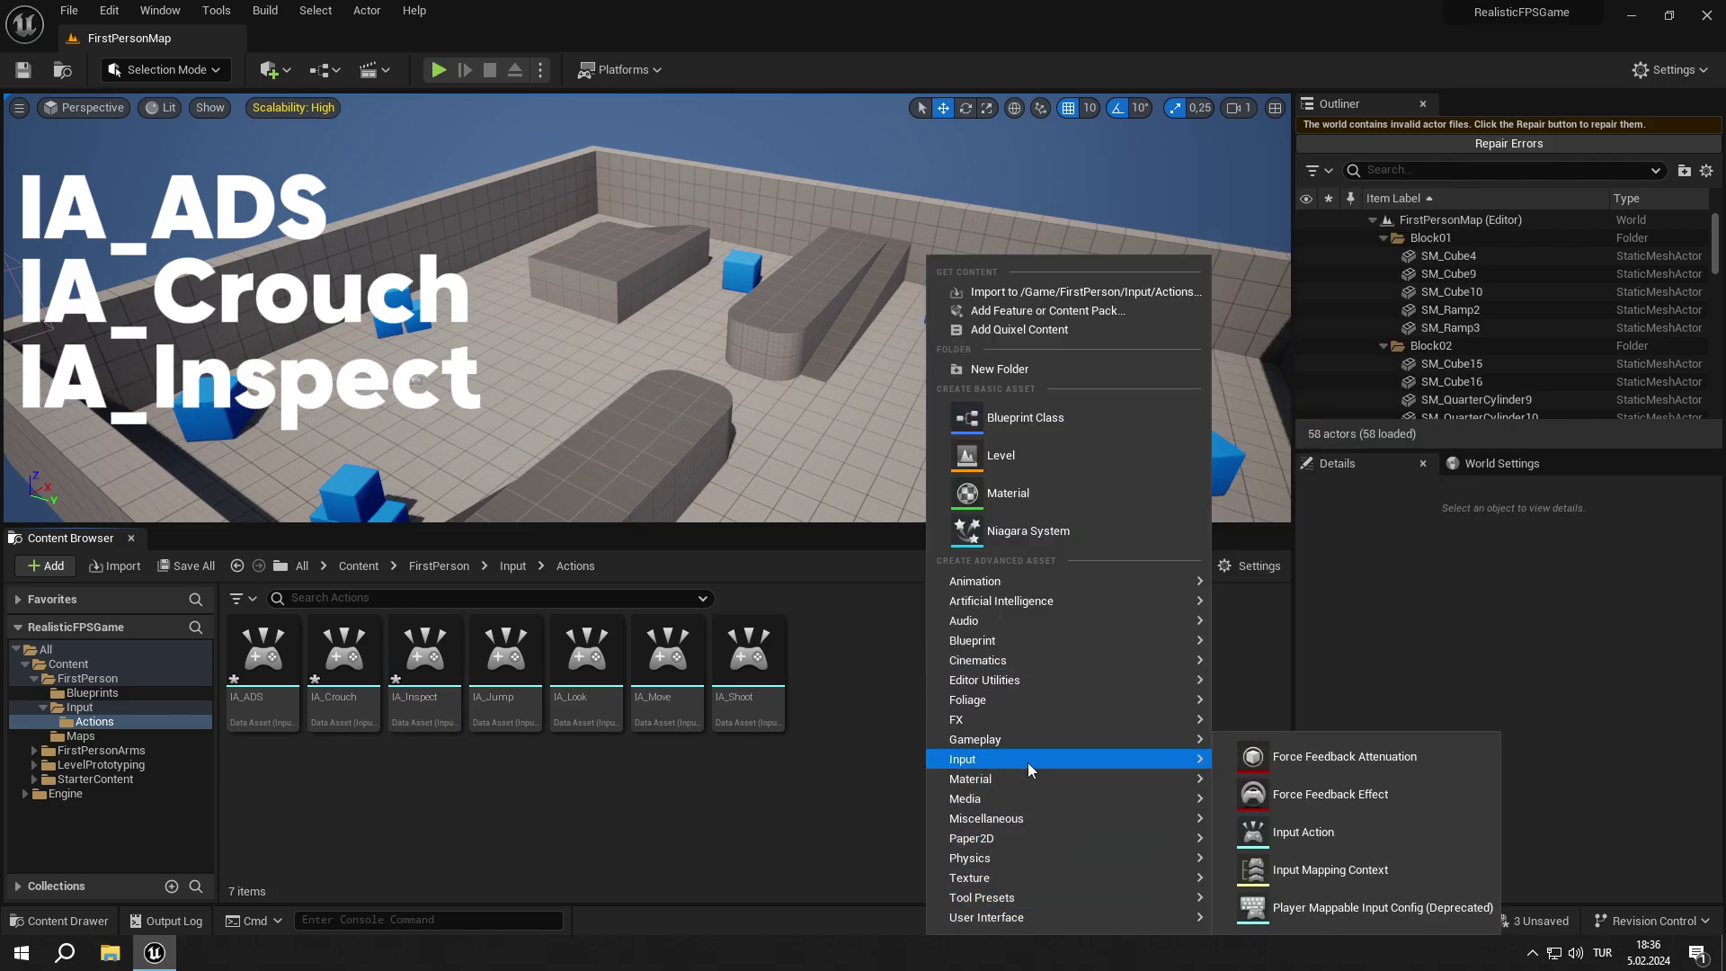
pyautogui.click(1331, 793)
pyautogui.write('IA_EditMode')
pyautogui.press('Return')
# - Create an Input Action named IA_Reload in the Actions folder
pyautogui.rightClick(952, 692)
pyautogui.moveTo(1052, 771)
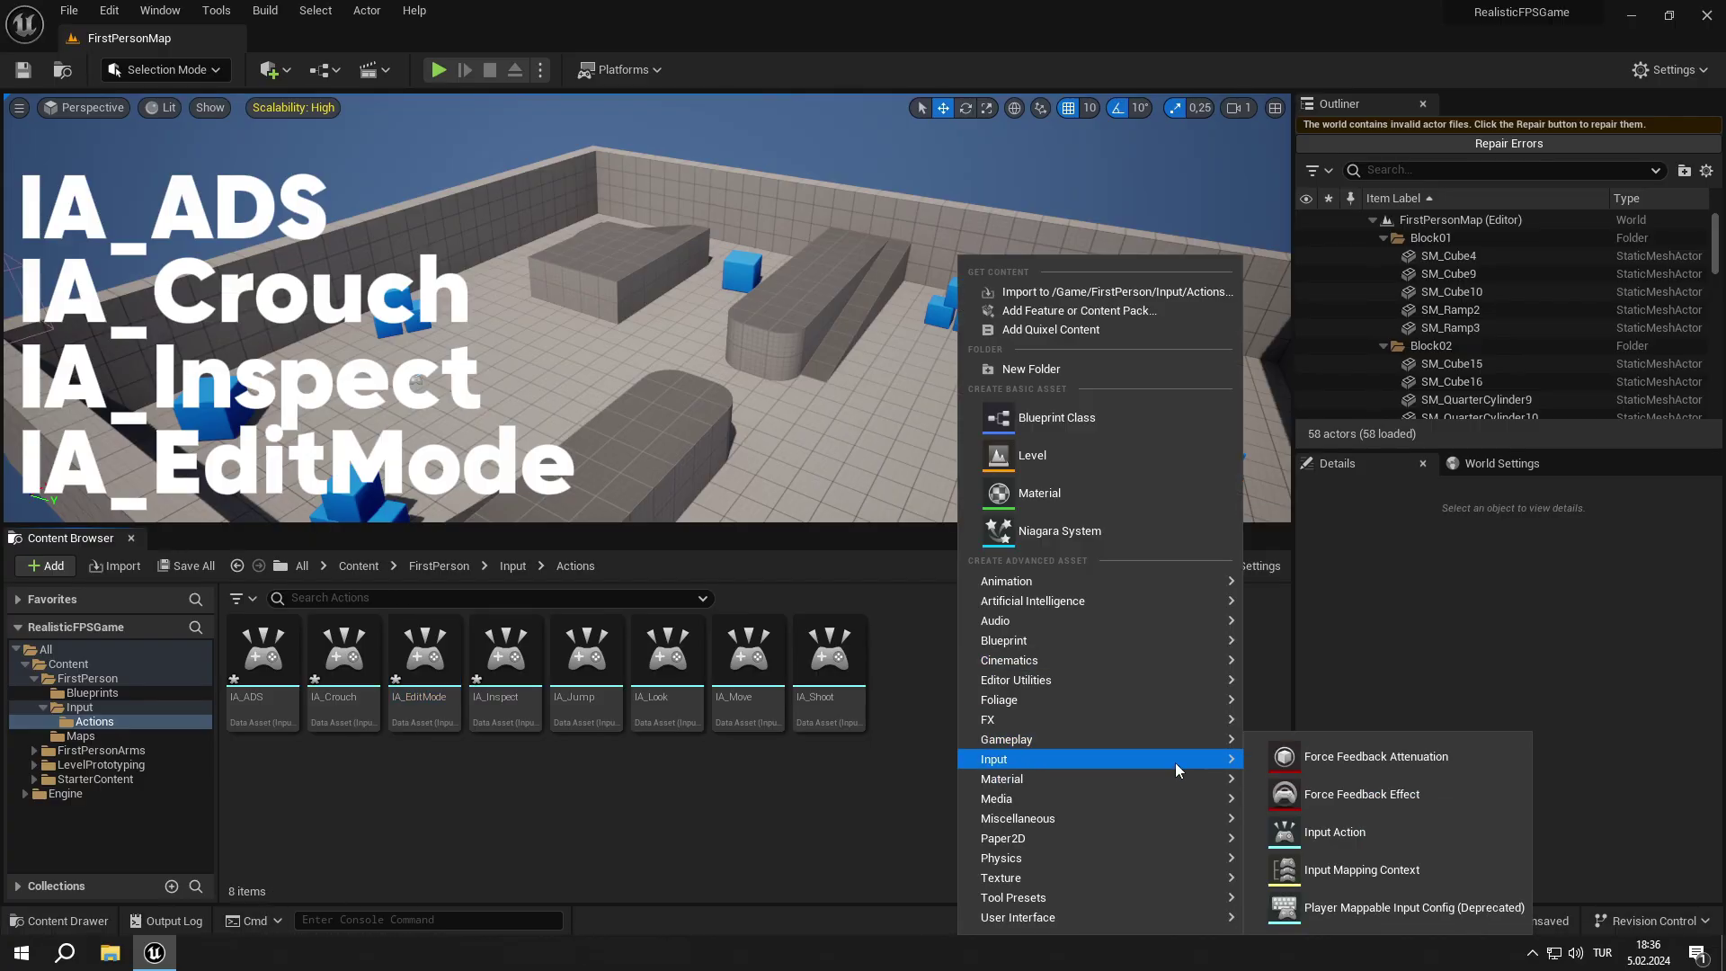
pyautogui.click(1329, 833)
pyautogui.write('IA_Relo')
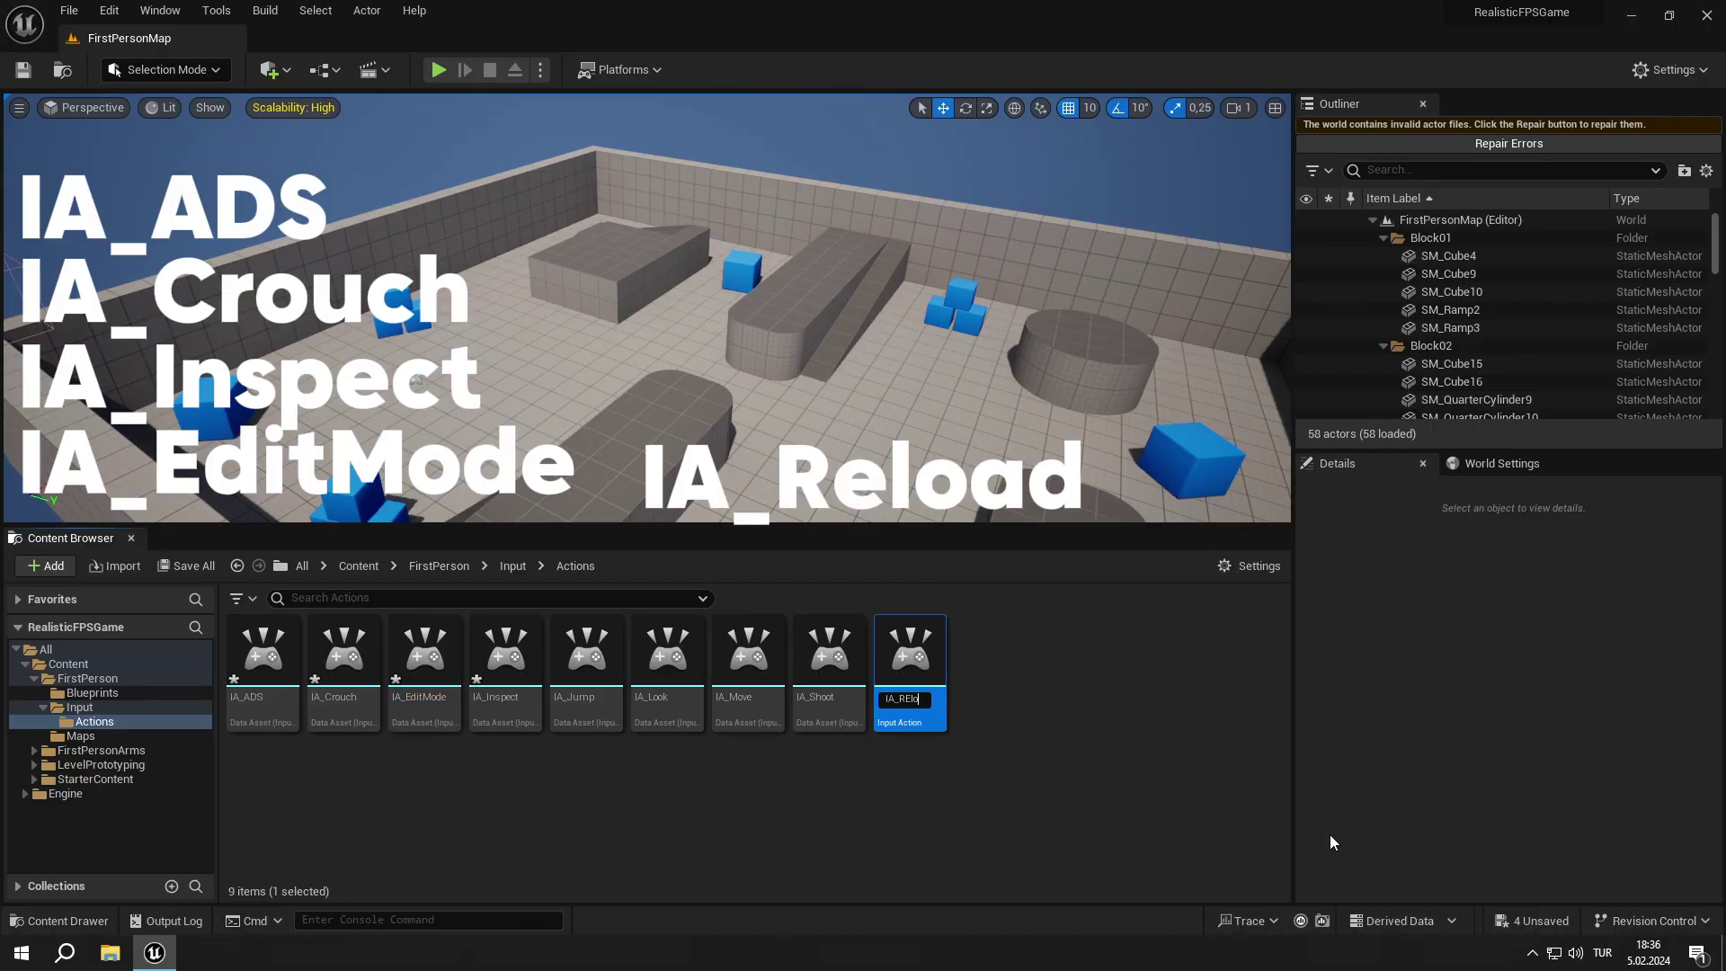
pyautogui.write('ad')
pyautogui.press('Return')
# - Create an Input Action named IA_Sprint in the Actions folder and save all the new input actions
pyautogui.rightClick(1019, 627)
pyautogui.moveTo(1019, 626)
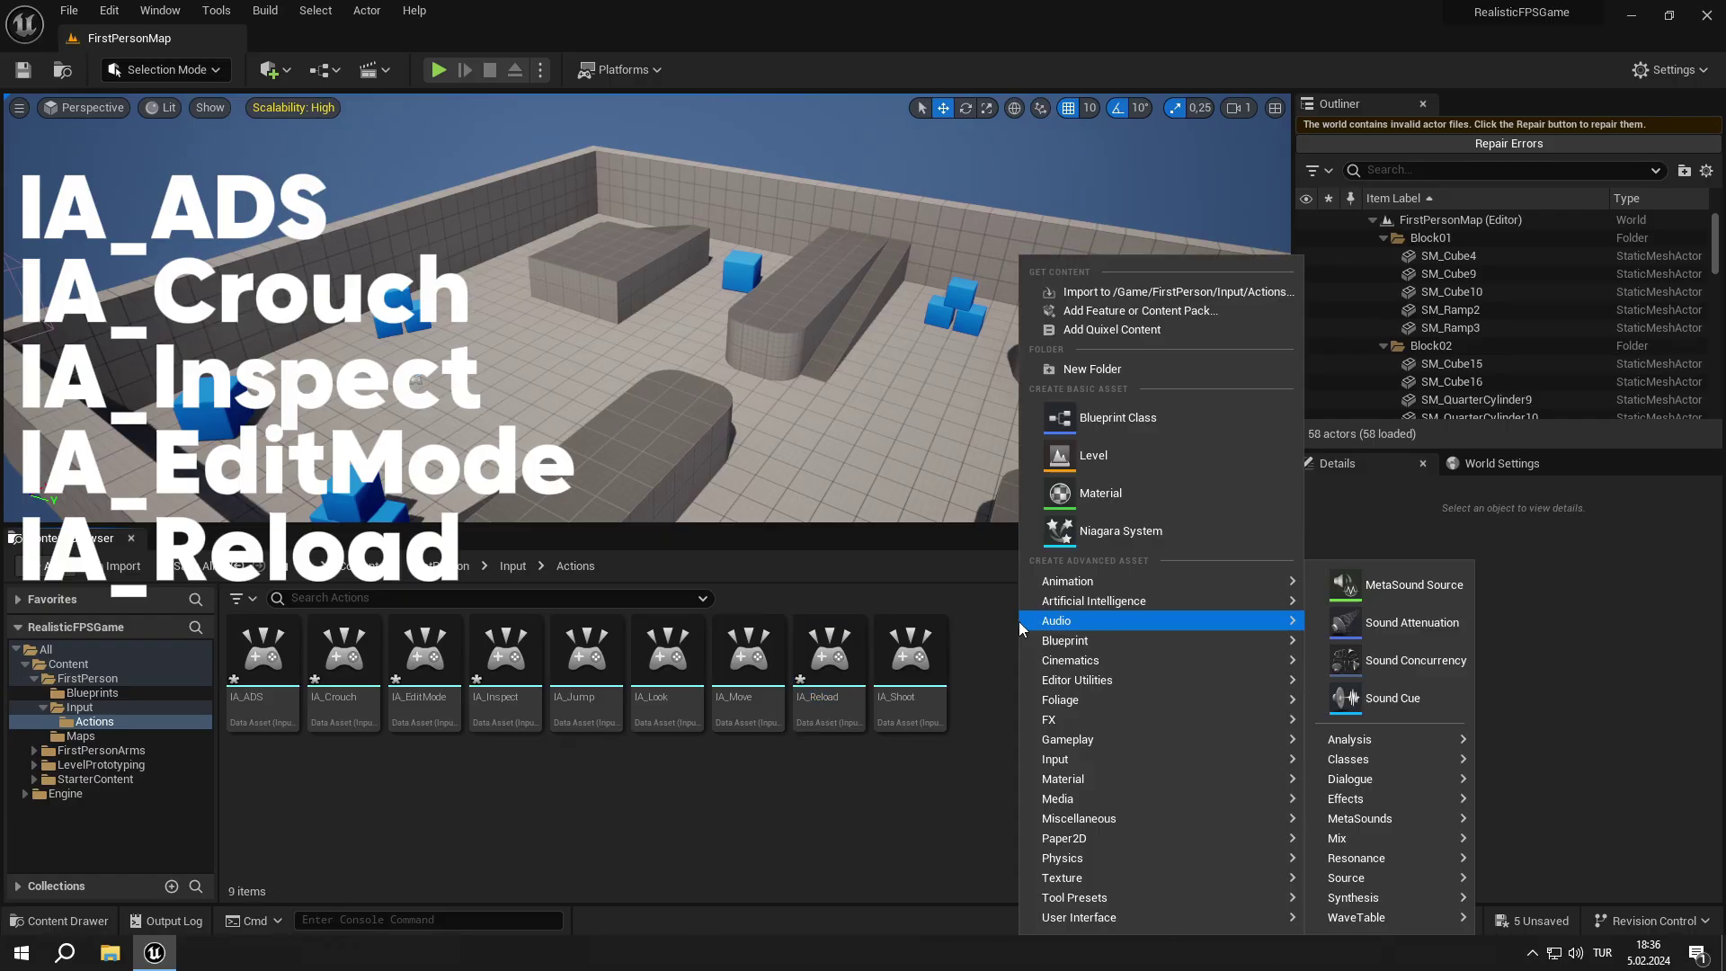
pyautogui.moveTo(1056, 758)
pyautogui.click(1393, 834)
pyautogui.write('IA_Spri')
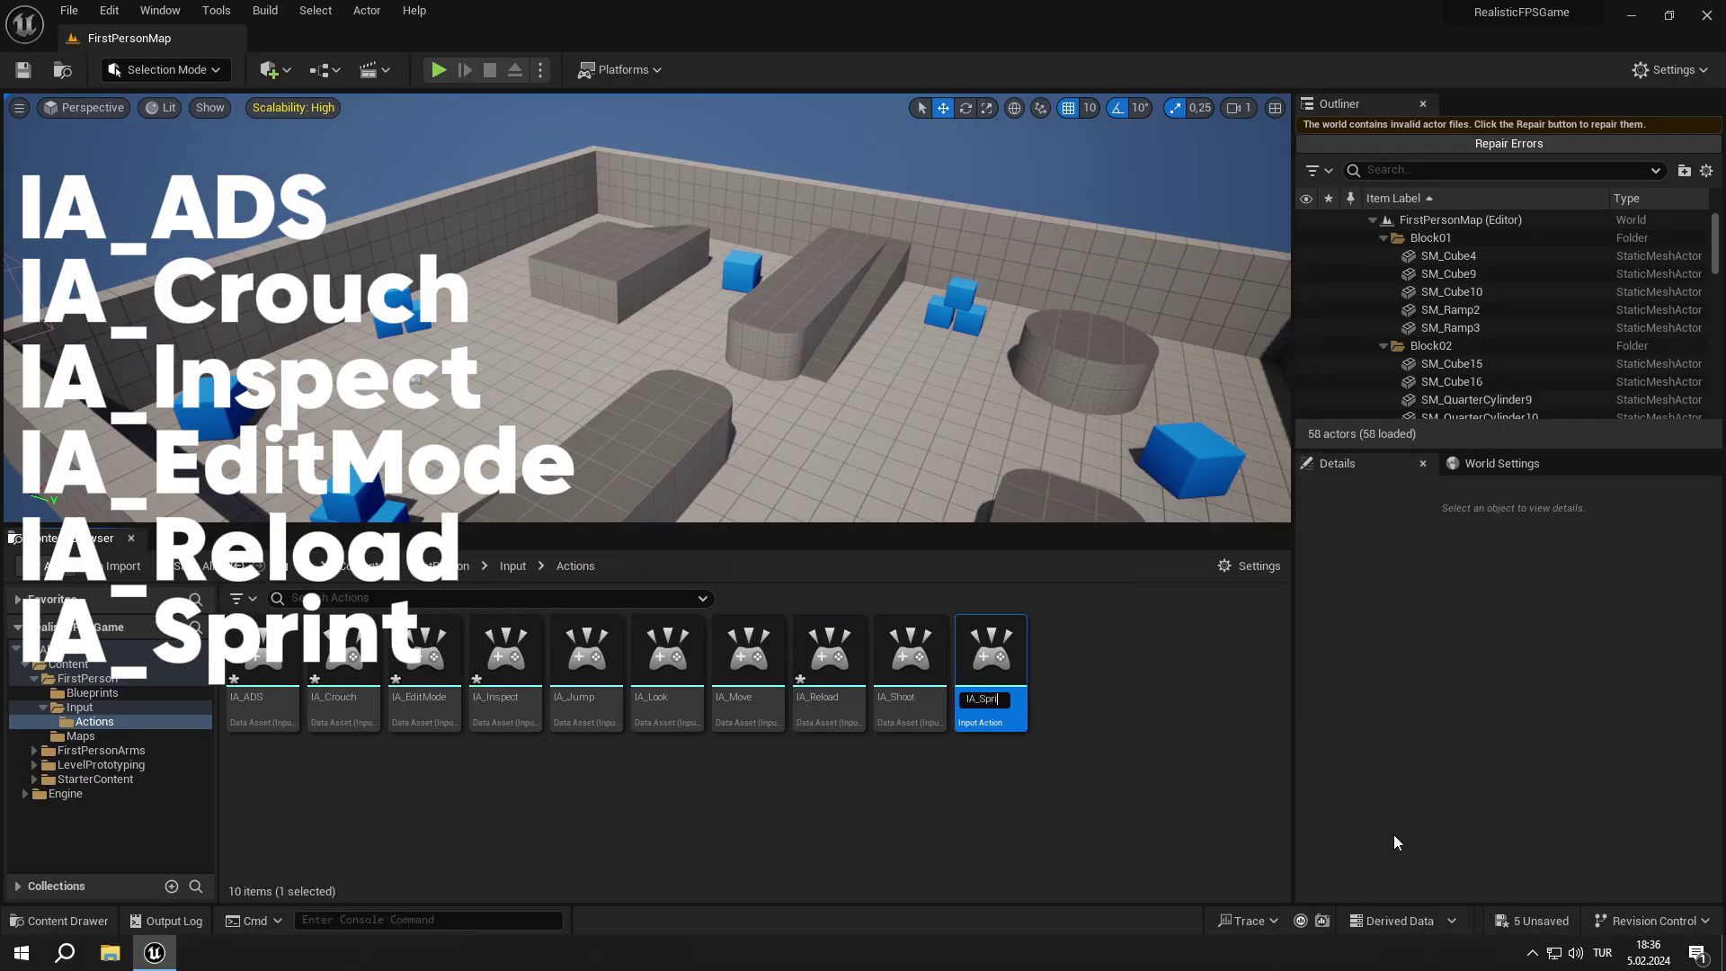
pyautogui.write('nt')
pyautogui.press('Return')
pyautogui.click(181, 568)
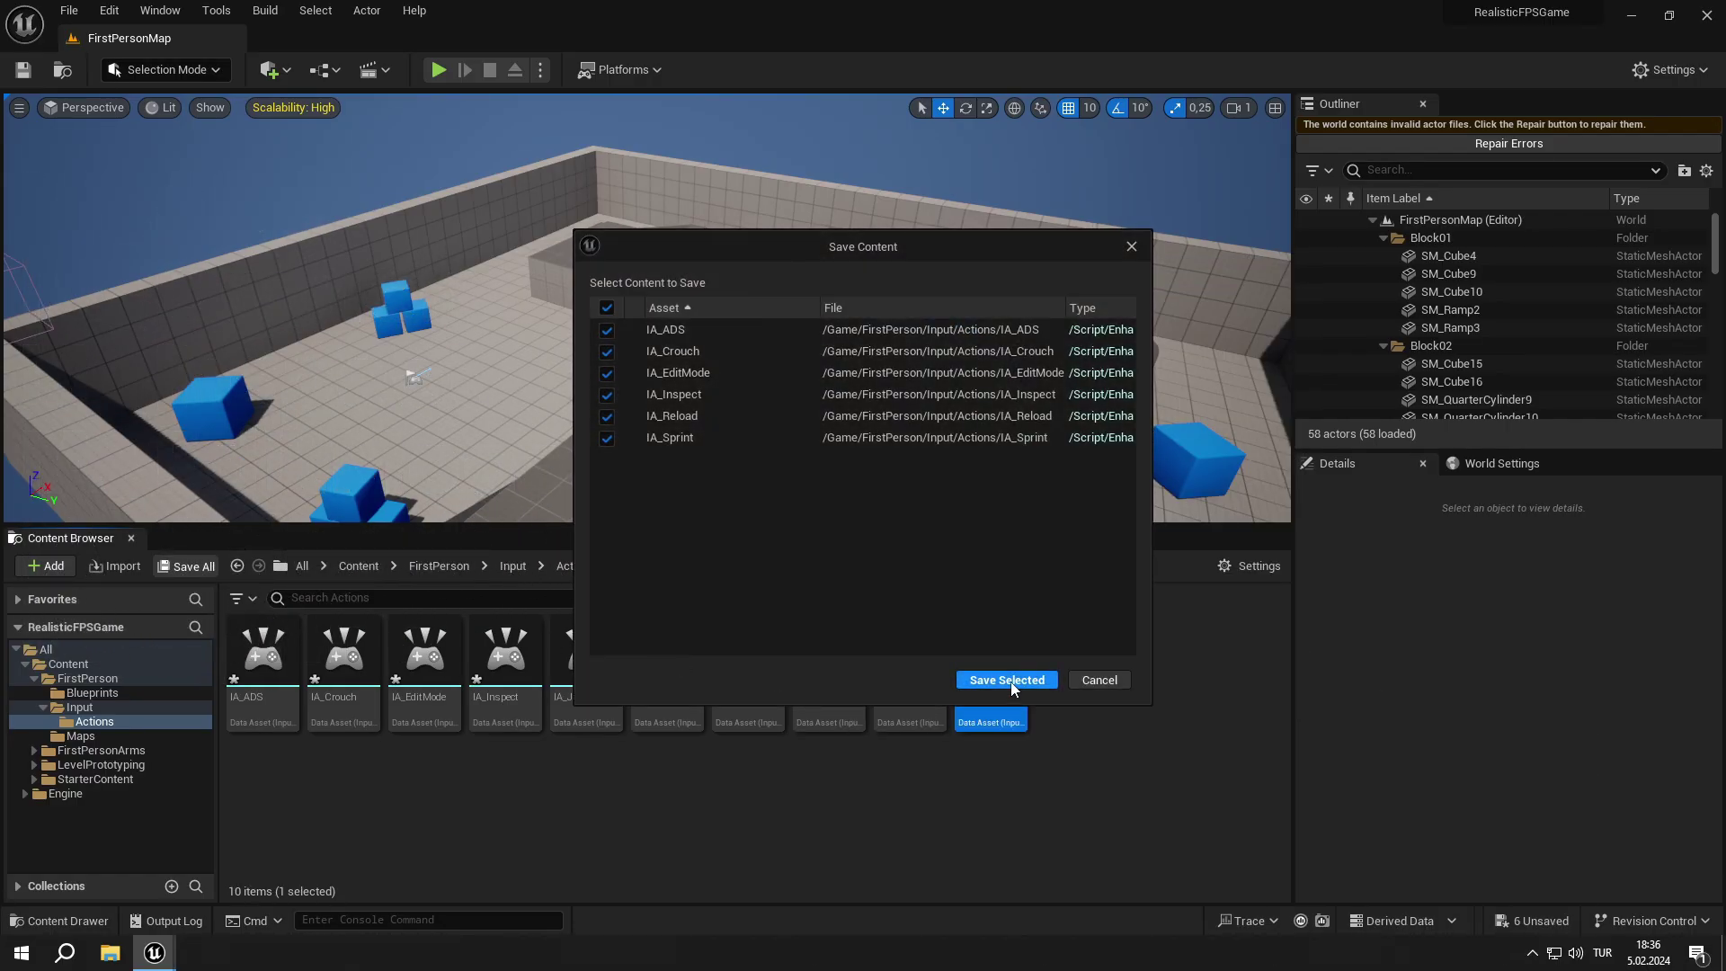
pyautogui.click(1006, 685)
# - Add two triggers to IA_ADS, setting the first to Pressed and the second to Released
pyautogui.click(285, 692)
pyautogui.doubleClick(285, 692)
pyautogui.click(915, 310)
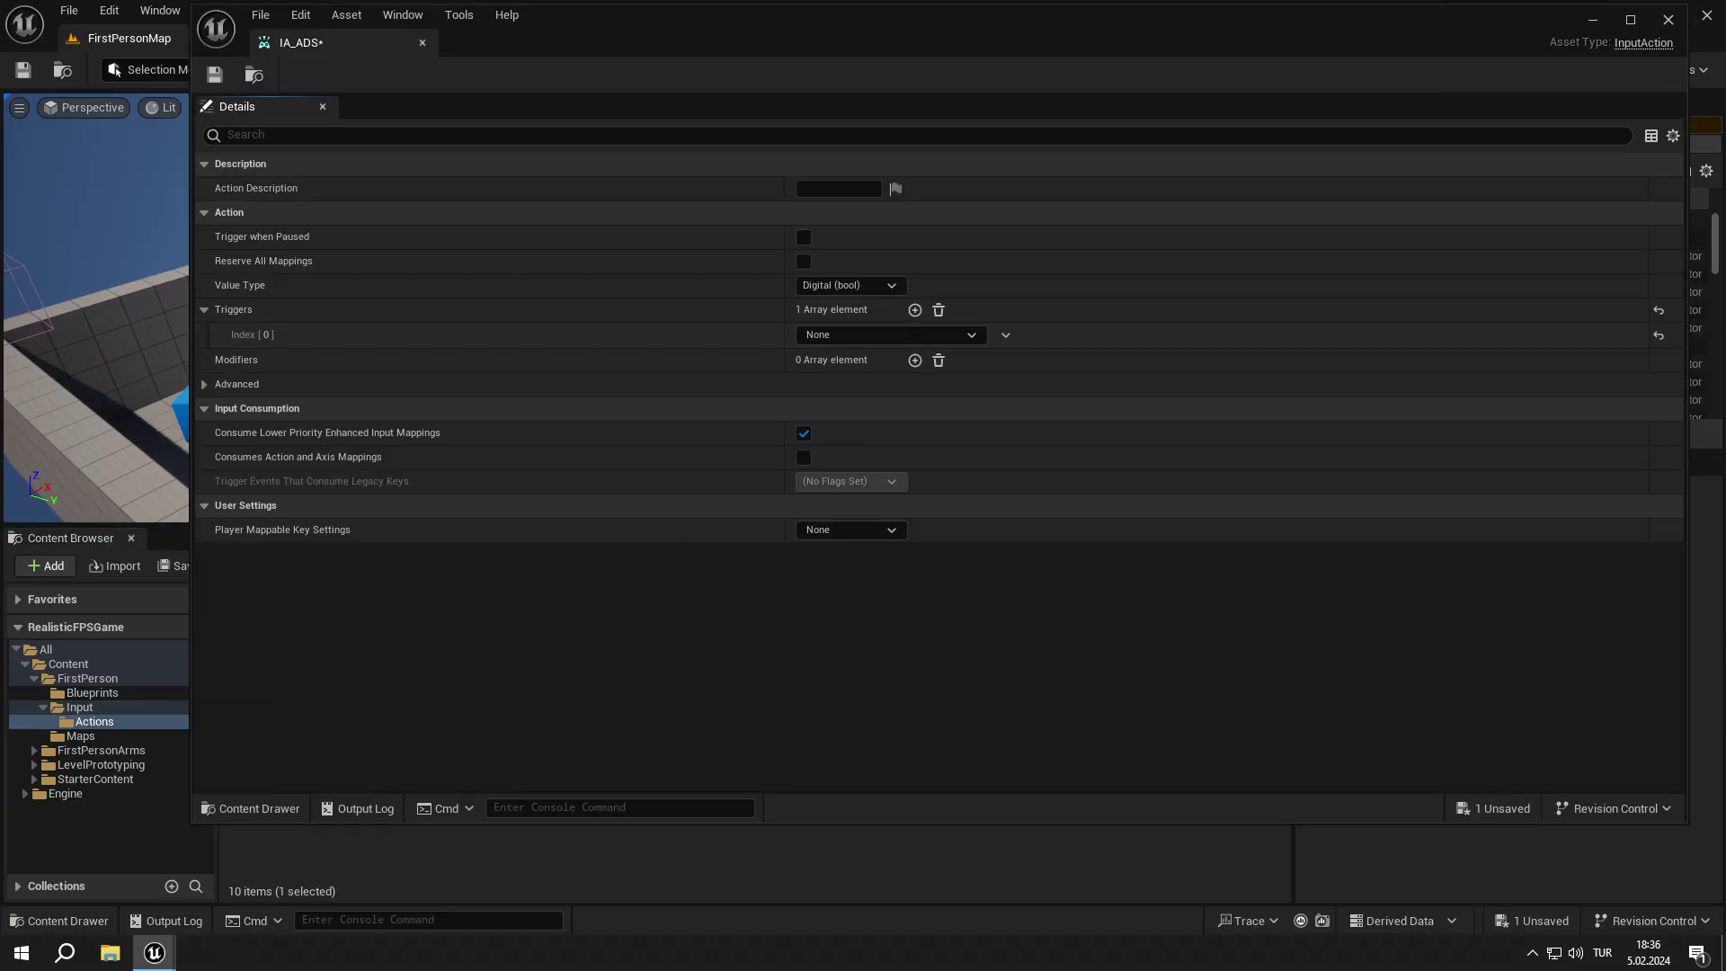
pyautogui.click(915, 309)
pyautogui.click(889, 335)
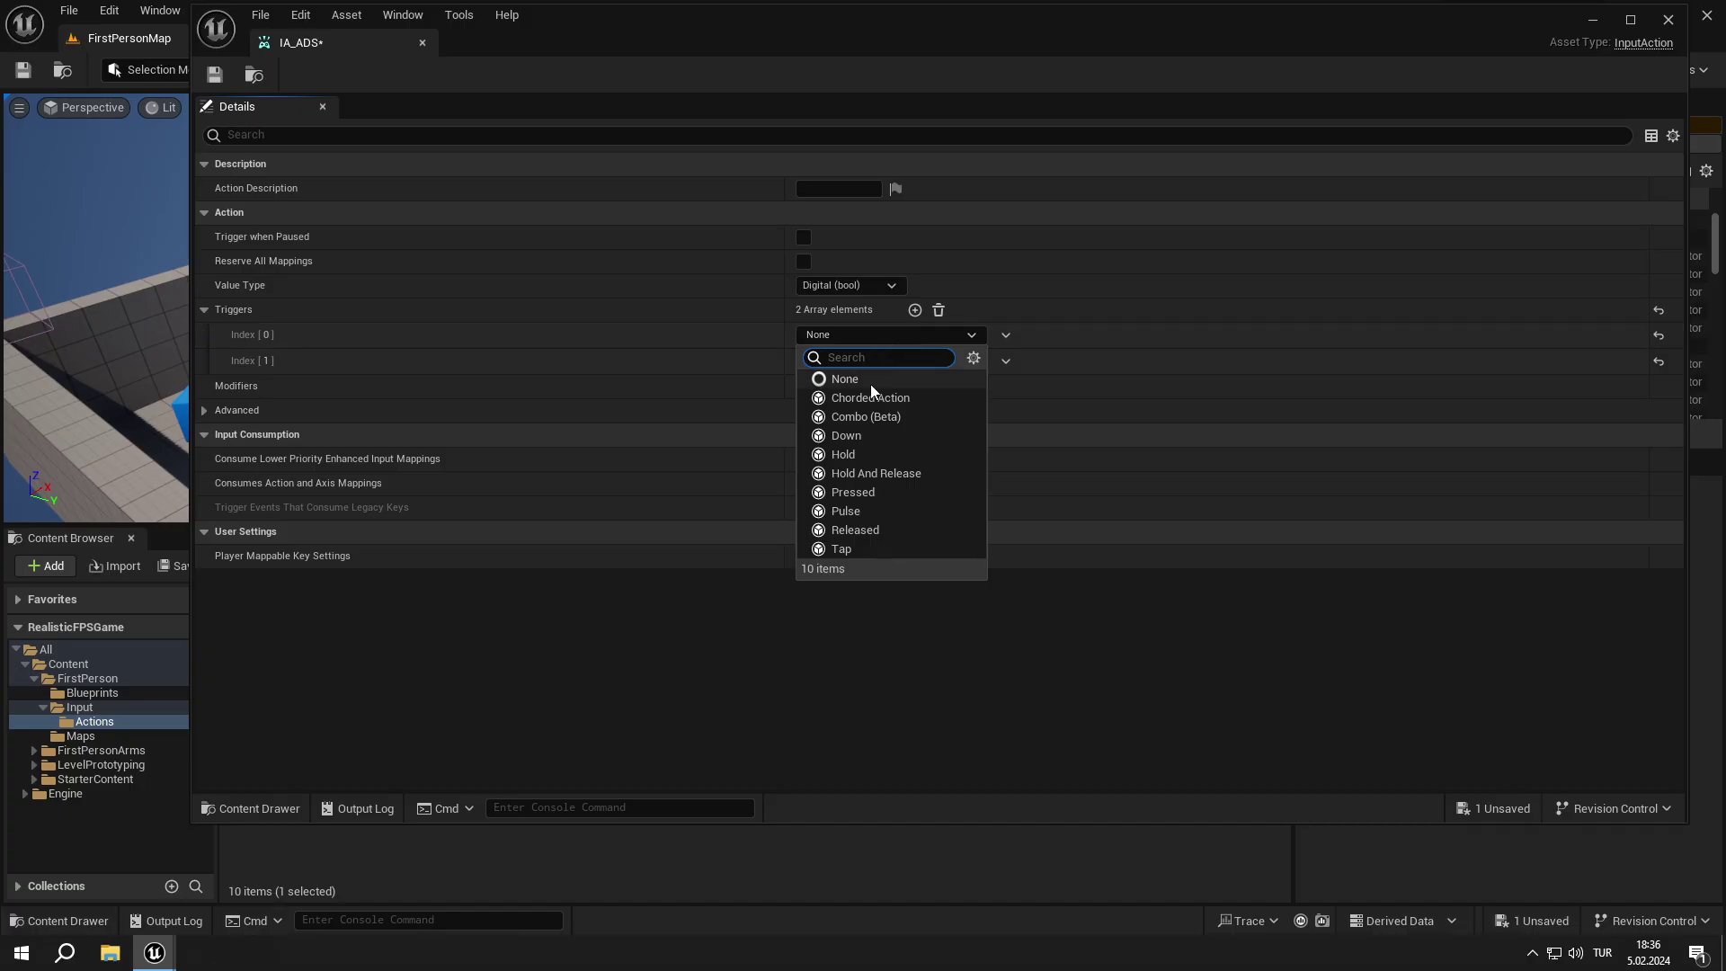
pyautogui.click(886, 492)
pyautogui.click(881, 360)
pyautogui.click(882, 553)
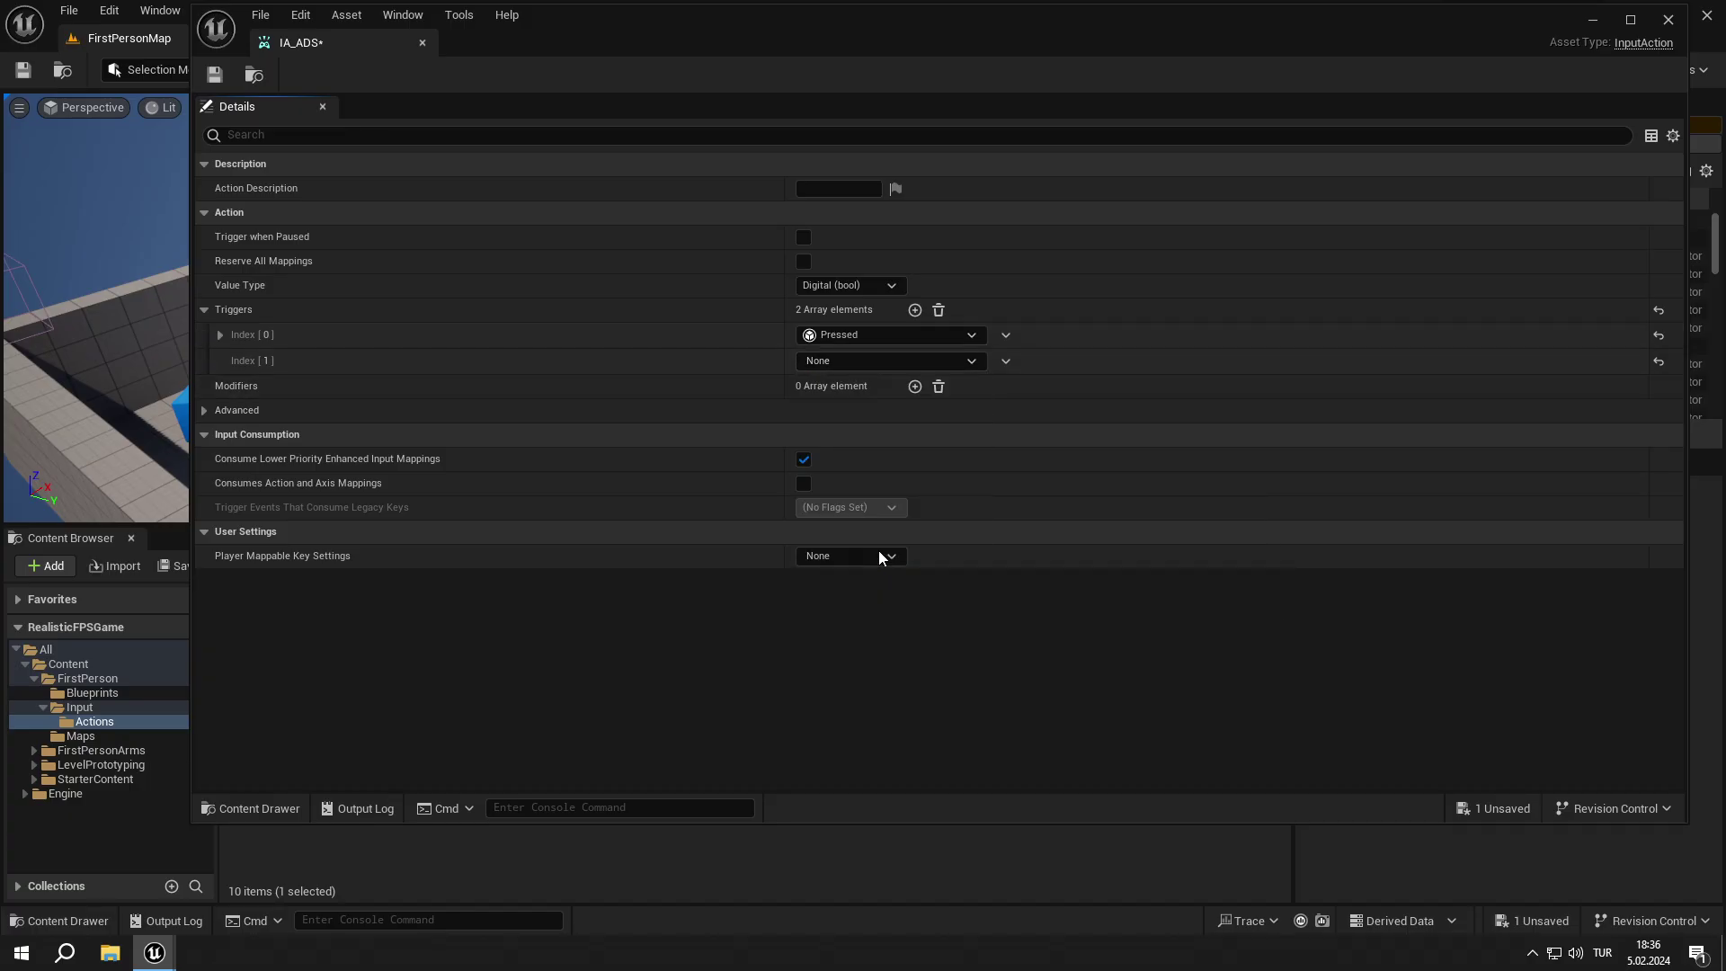
pyautogui.click(422, 42)
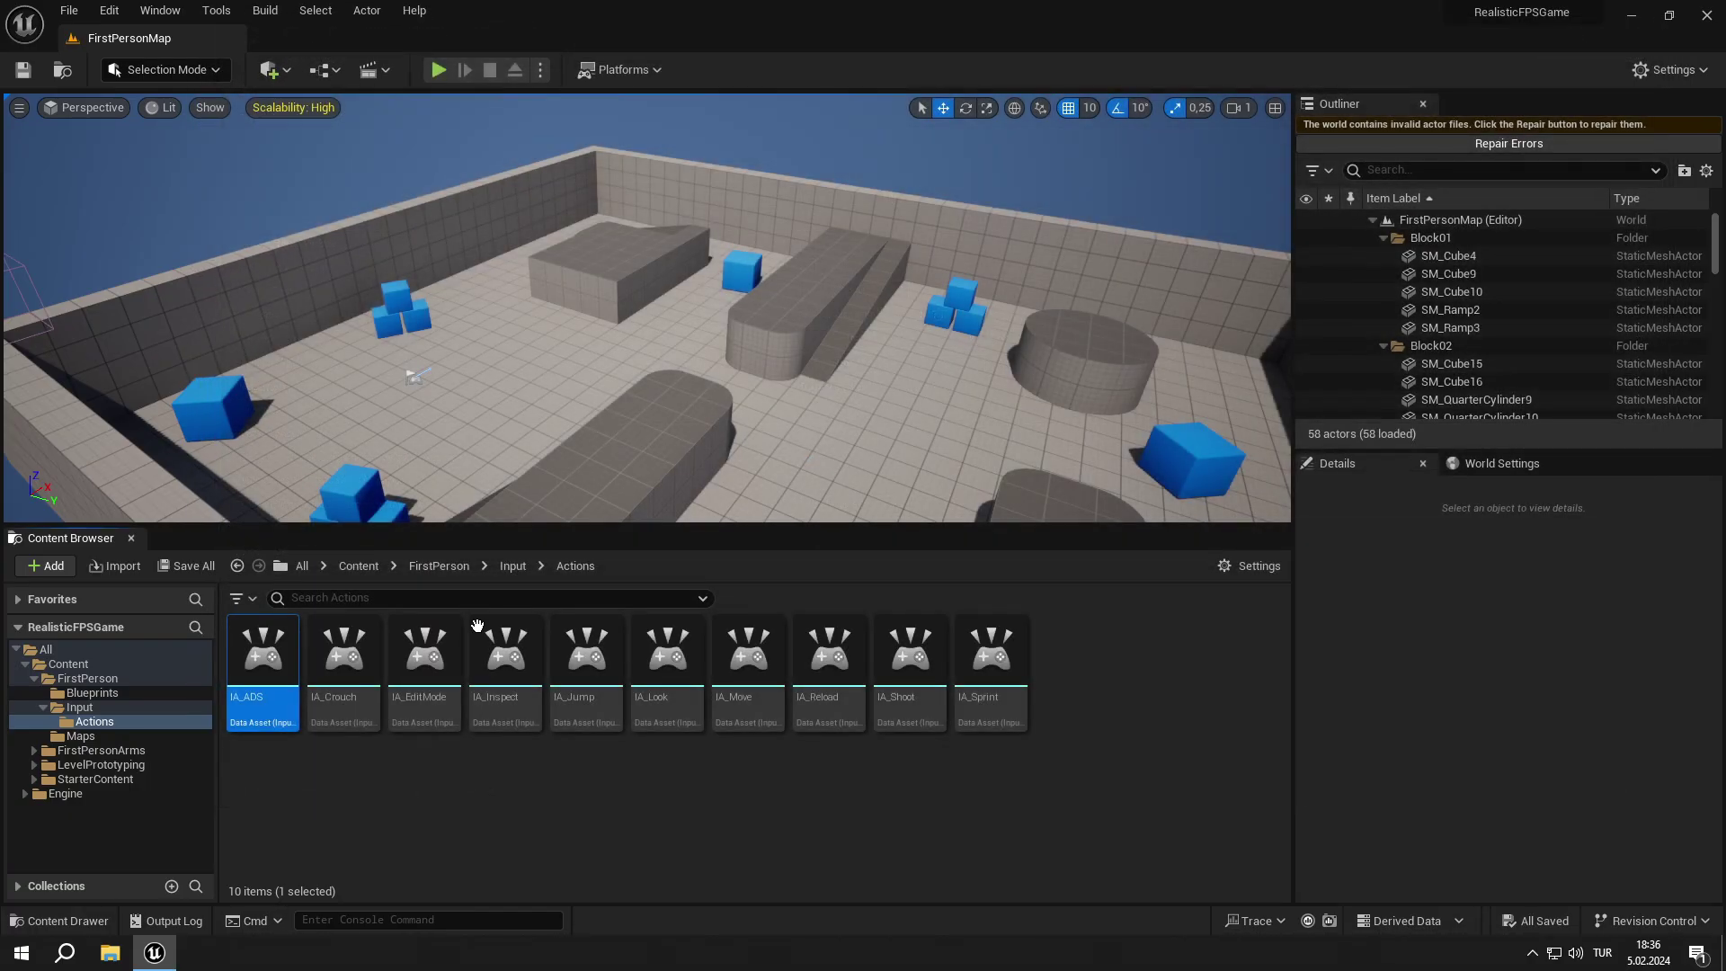
# - Give IA_Crouch two triggers, Pressed and Released, and close its editor
pyautogui.doubleClick(343, 647)
pyautogui.doubleClick(914, 309)
pyautogui.click(887, 341)
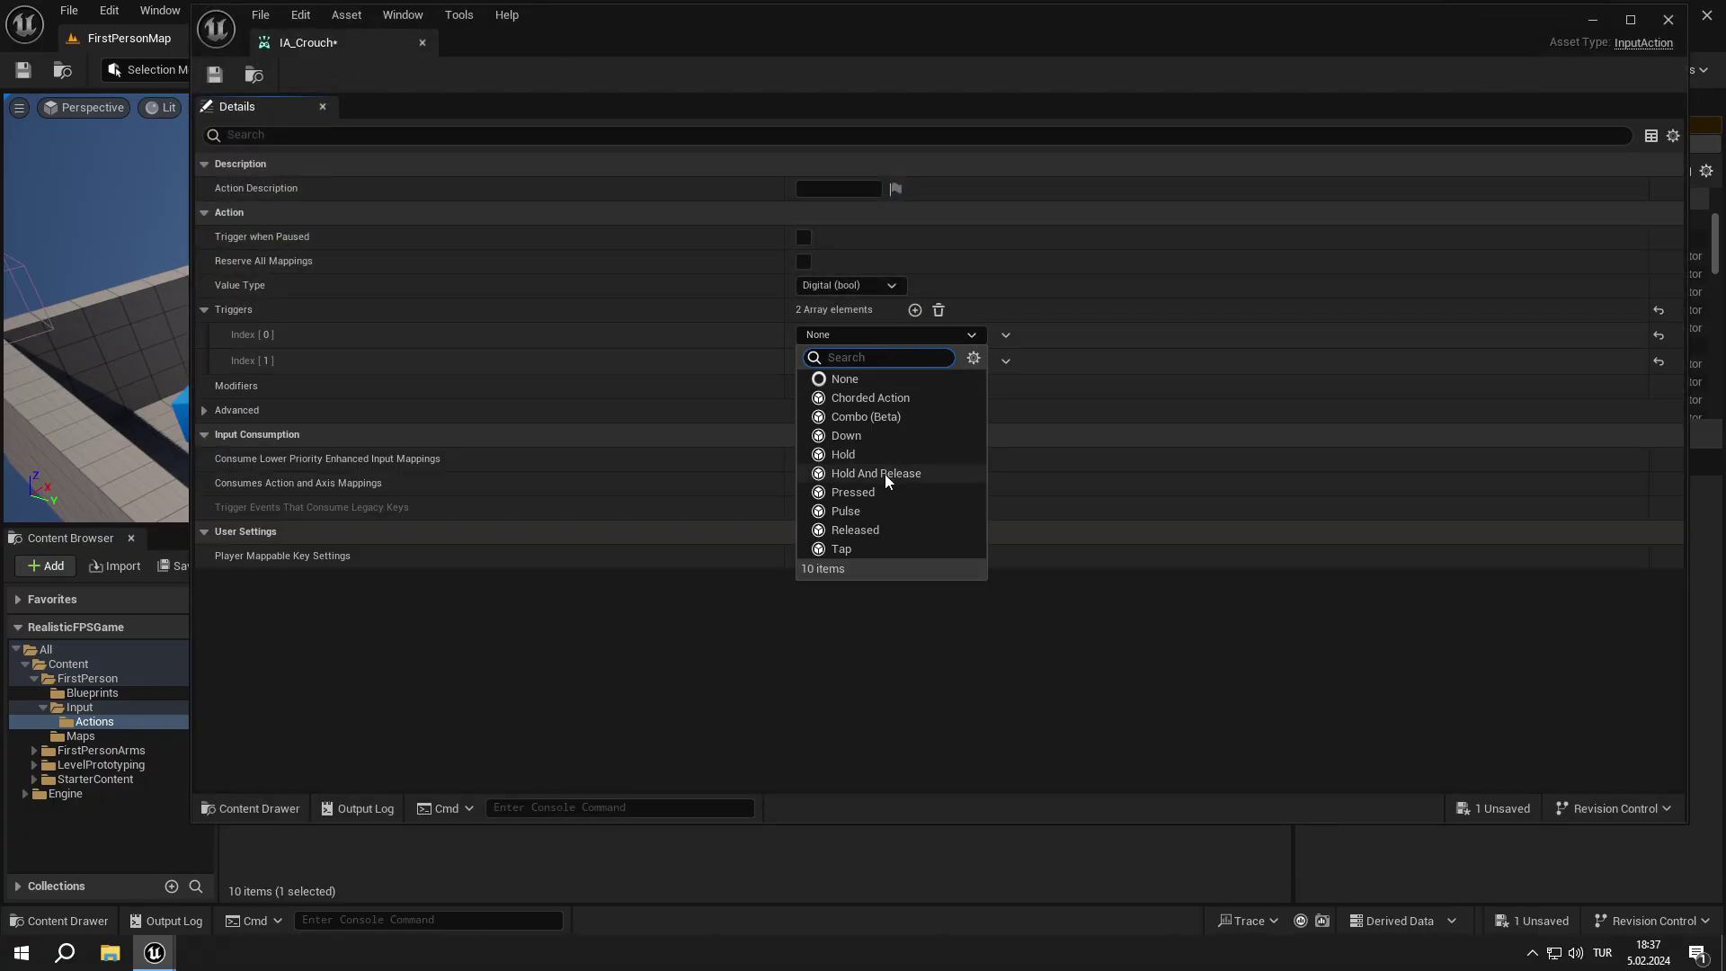
pyautogui.click(852, 518)
pyautogui.click(881, 360)
pyautogui.click(876, 554)
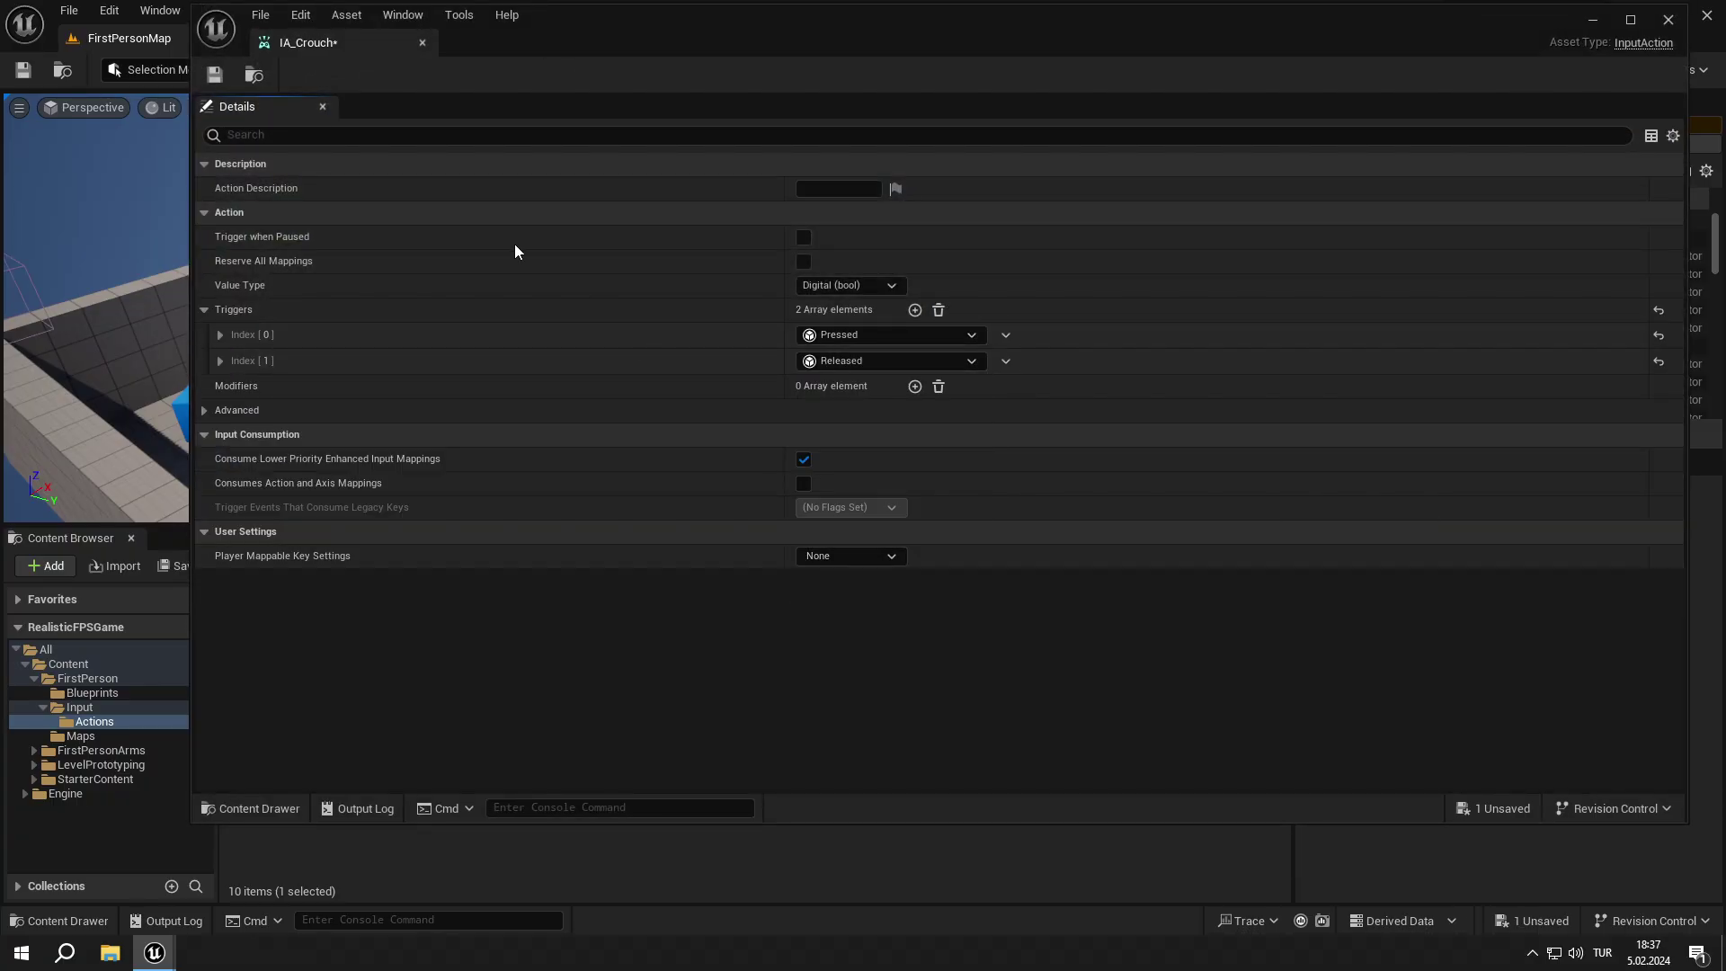
pyautogui.click(422, 42)
# - Add a single Pressed trigger to IA_EditMode and close its editor
pyautogui.doubleClick(435, 645)
pyautogui.click(914, 310)
pyautogui.click(884, 334)
pyautogui.click(868, 488)
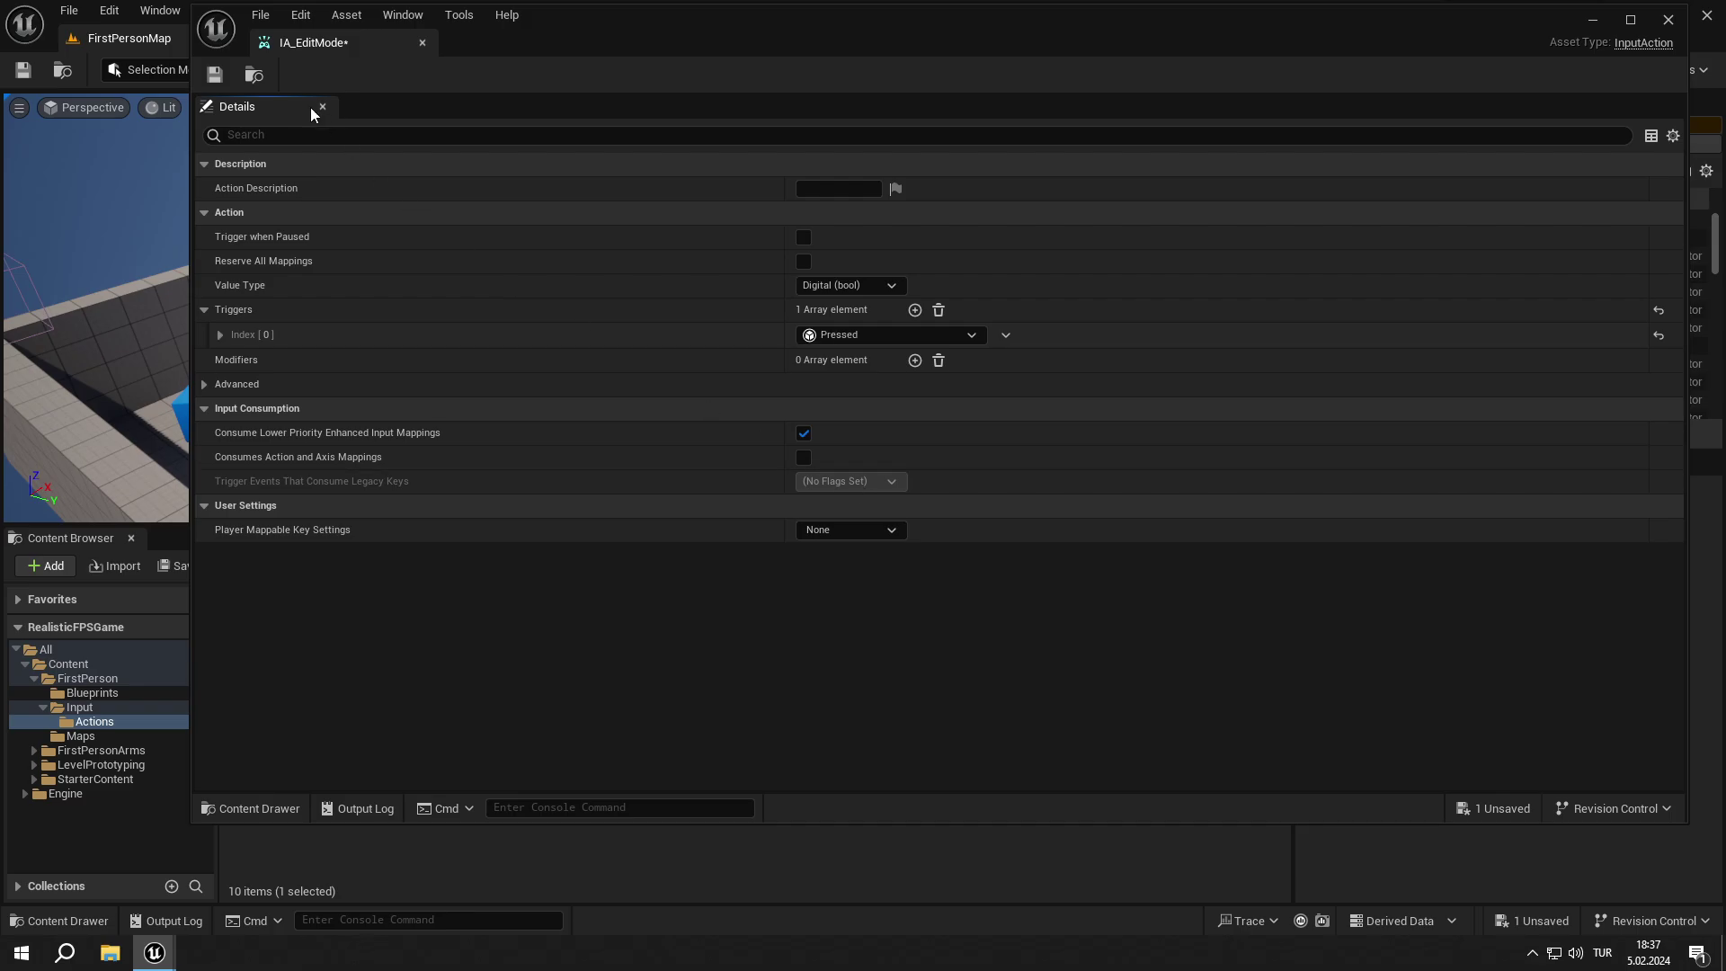
pyautogui.click(423, 42)
# - Add a single Pressed trigger to IA_Inspect and close its editor
pyautogui.doubleClick(484, 710)
pyautogui.click(914, 309)
pyautogui.click(873, 335)
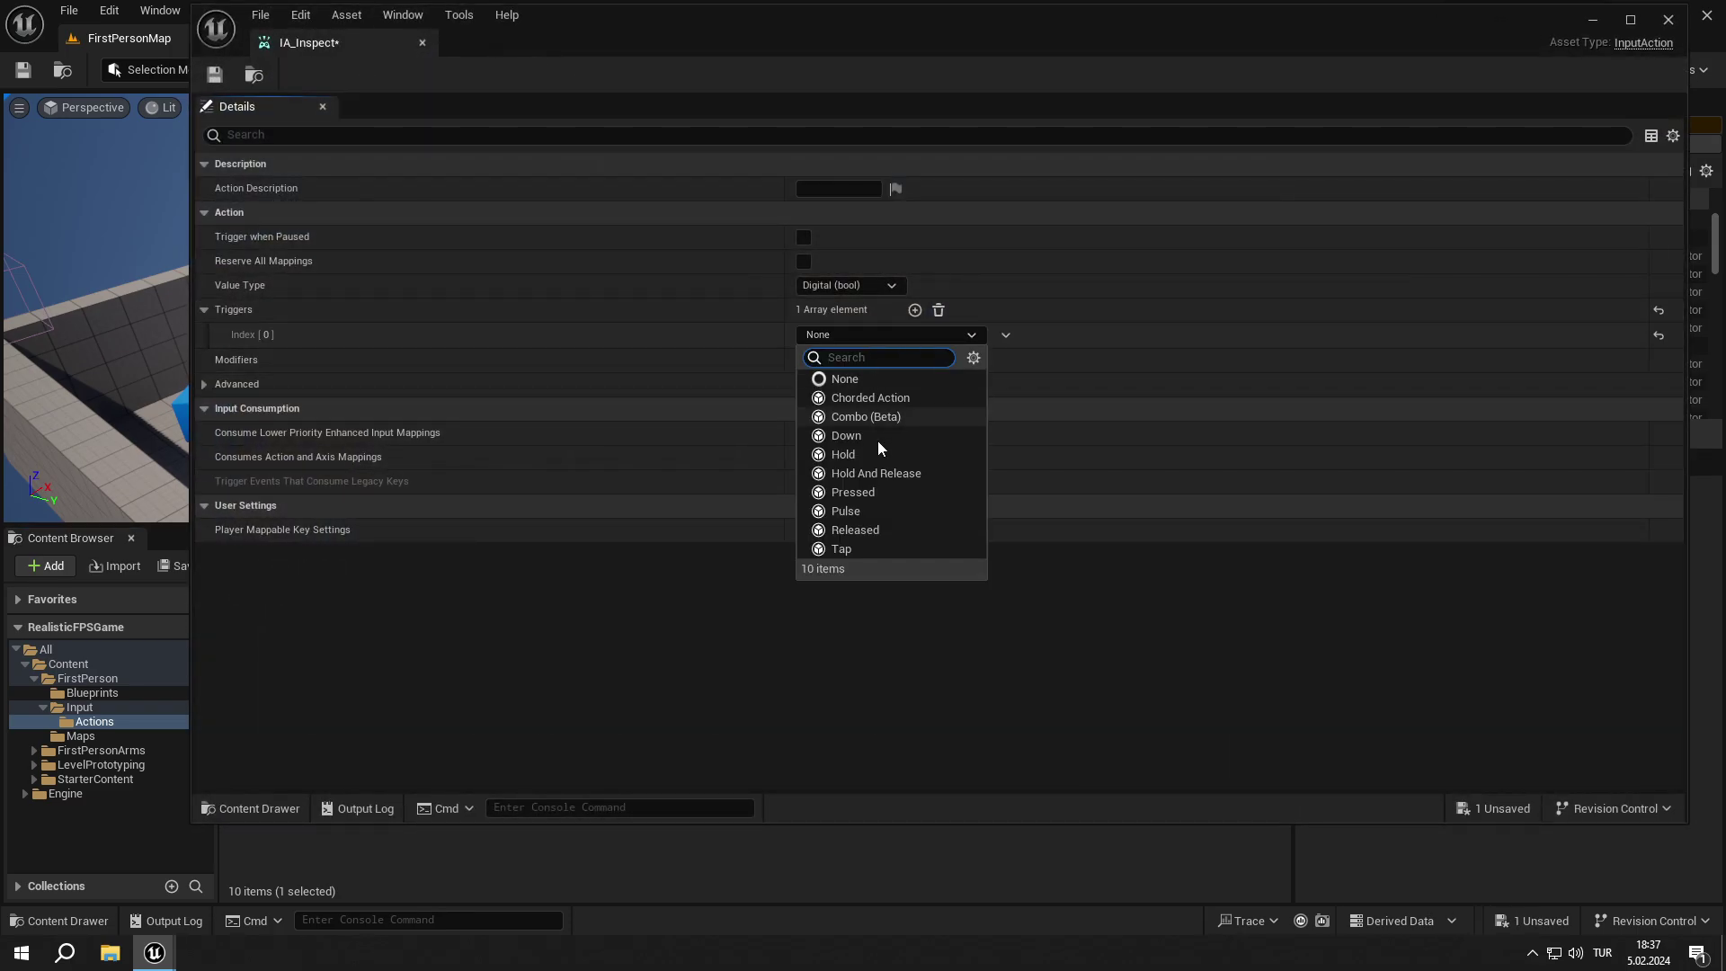
pyautogui.click(877, 494)
pyautogui.click(423, 43)
# - Open IA_Reload and add a single Pressed trigger to it
pyautogui.doubleClick(826, 683)
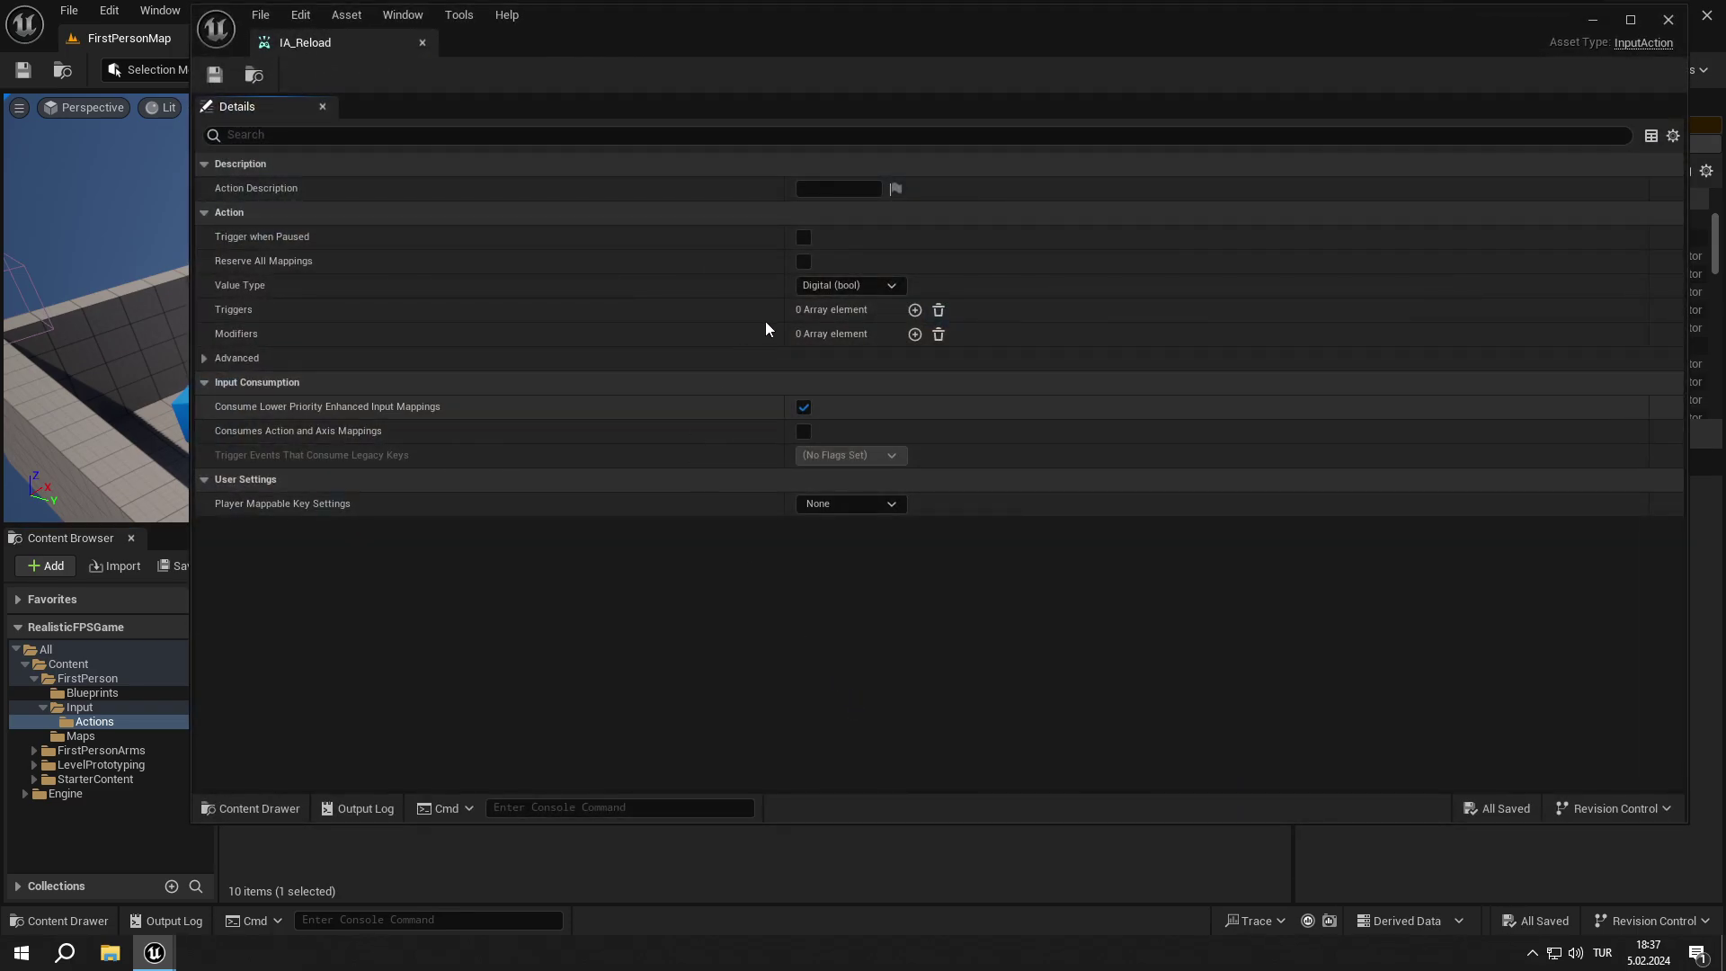
pyautogui.click(915, 309)
pyautogui.click(886, 337)
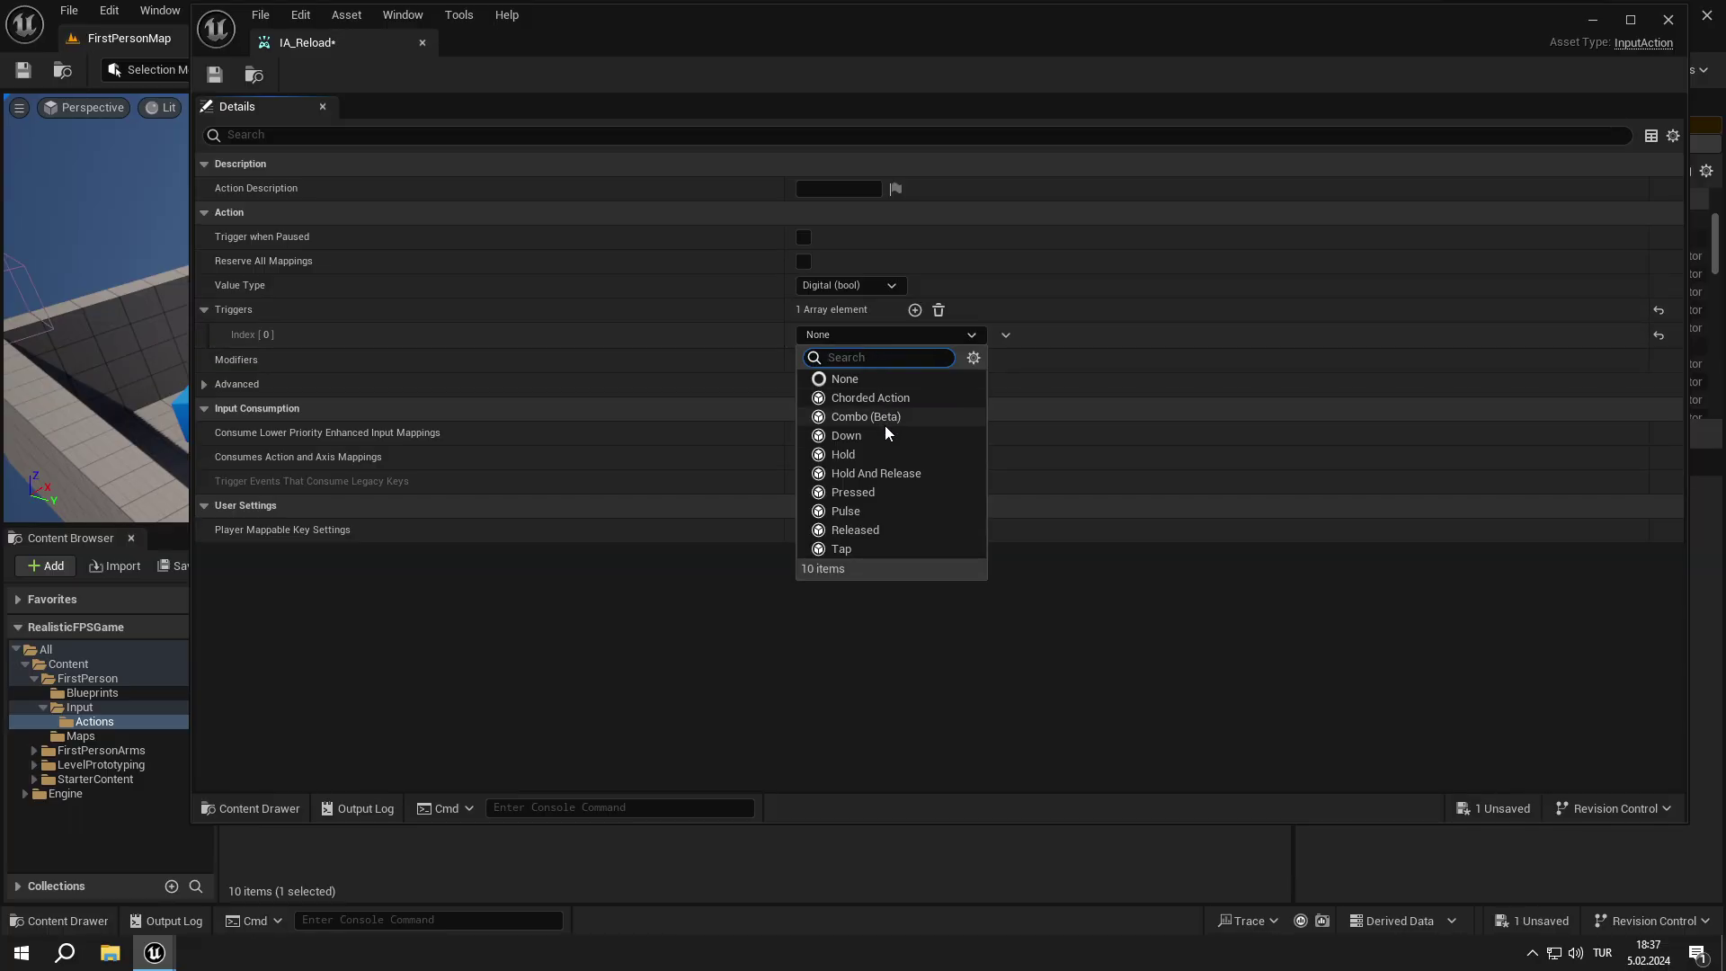
pyautogui.click(870, 493)
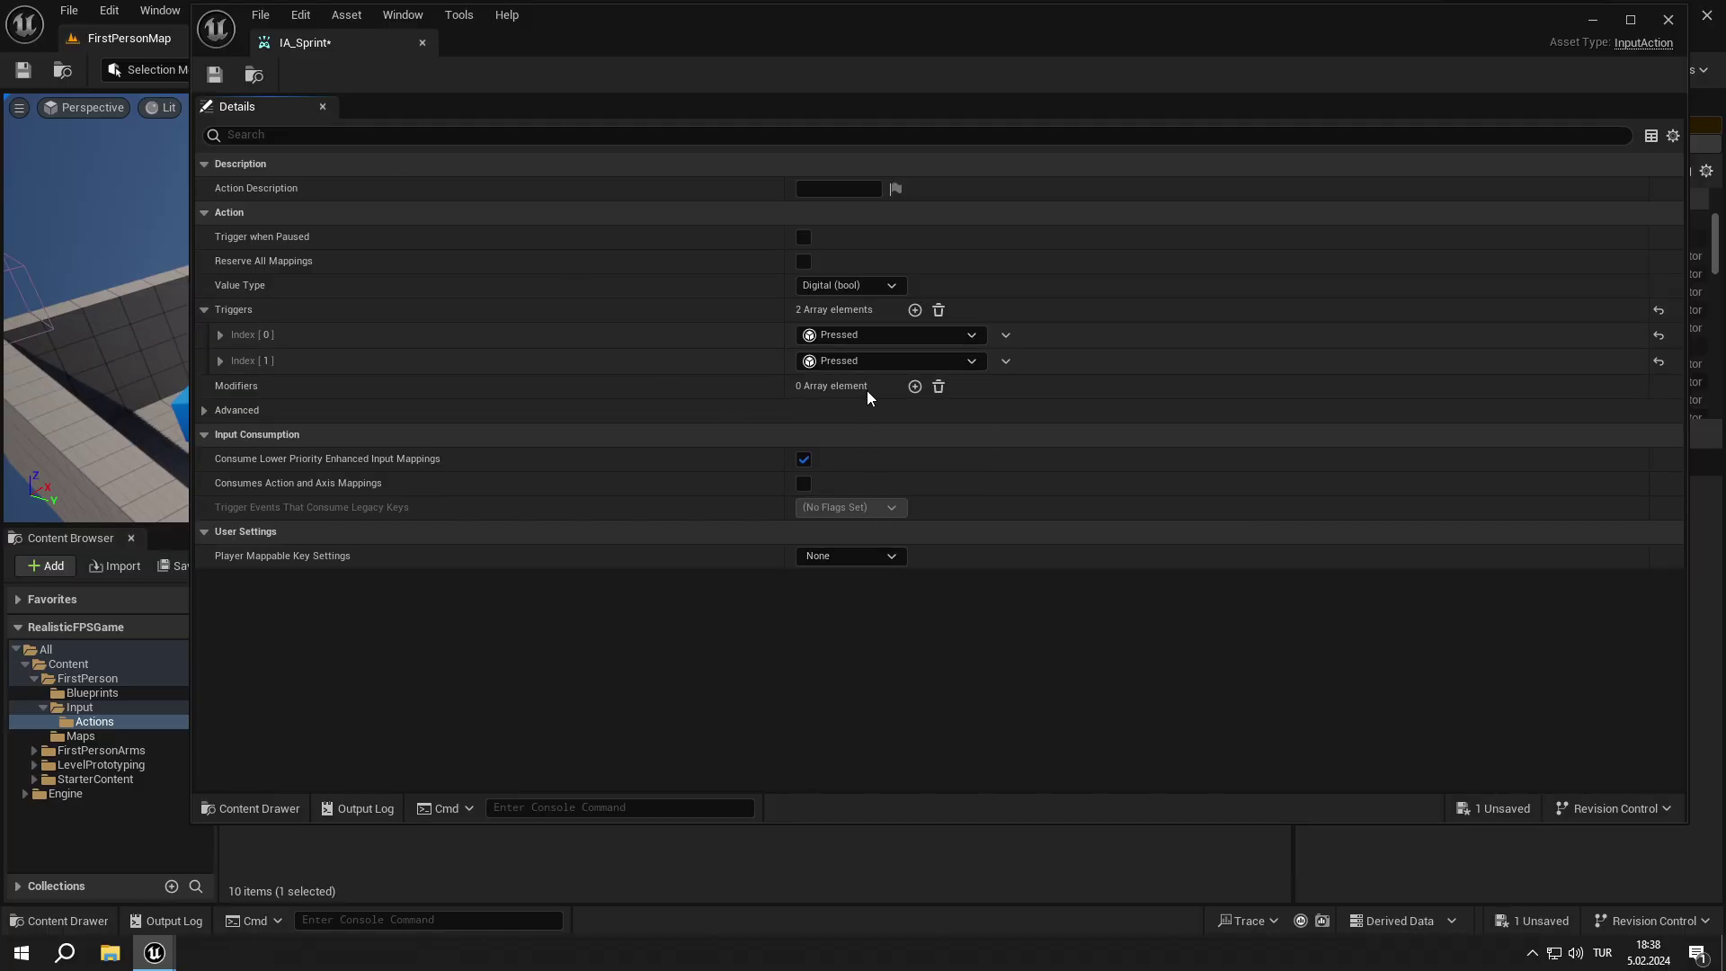
# - Set the second trigger of IA_Sprint to Released and close its editor
pyautogui.click(864, 361)
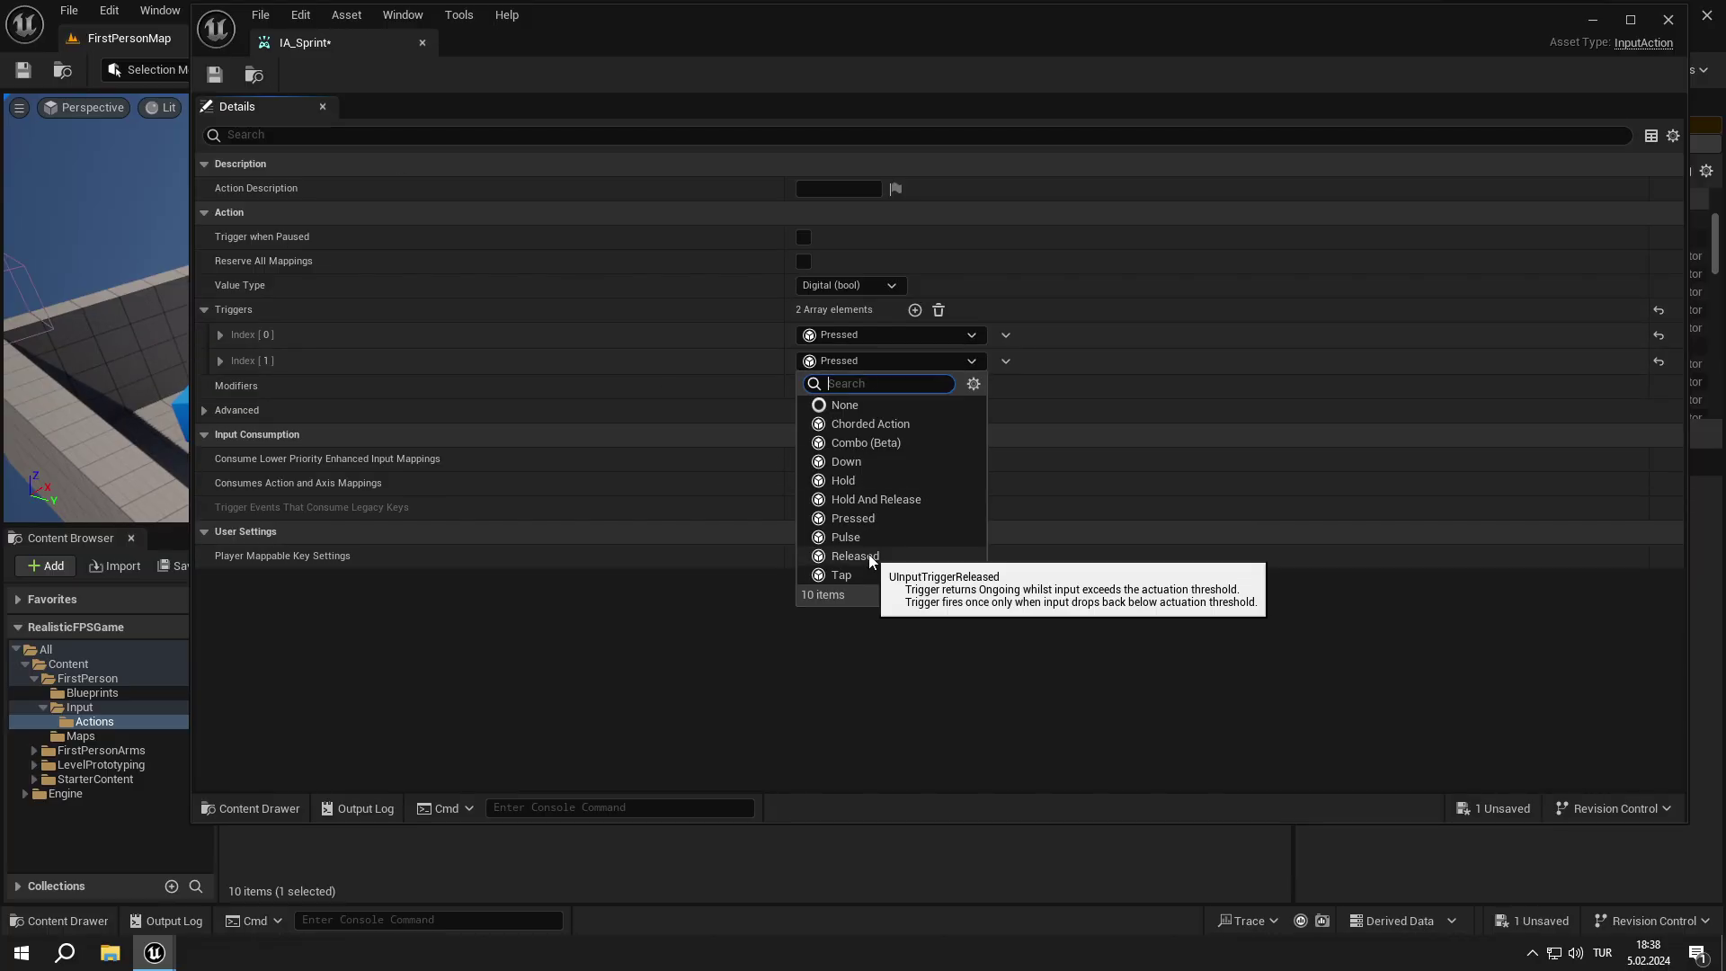
pyautogui.click(868, 554)
pyautogui.click(422, 43)
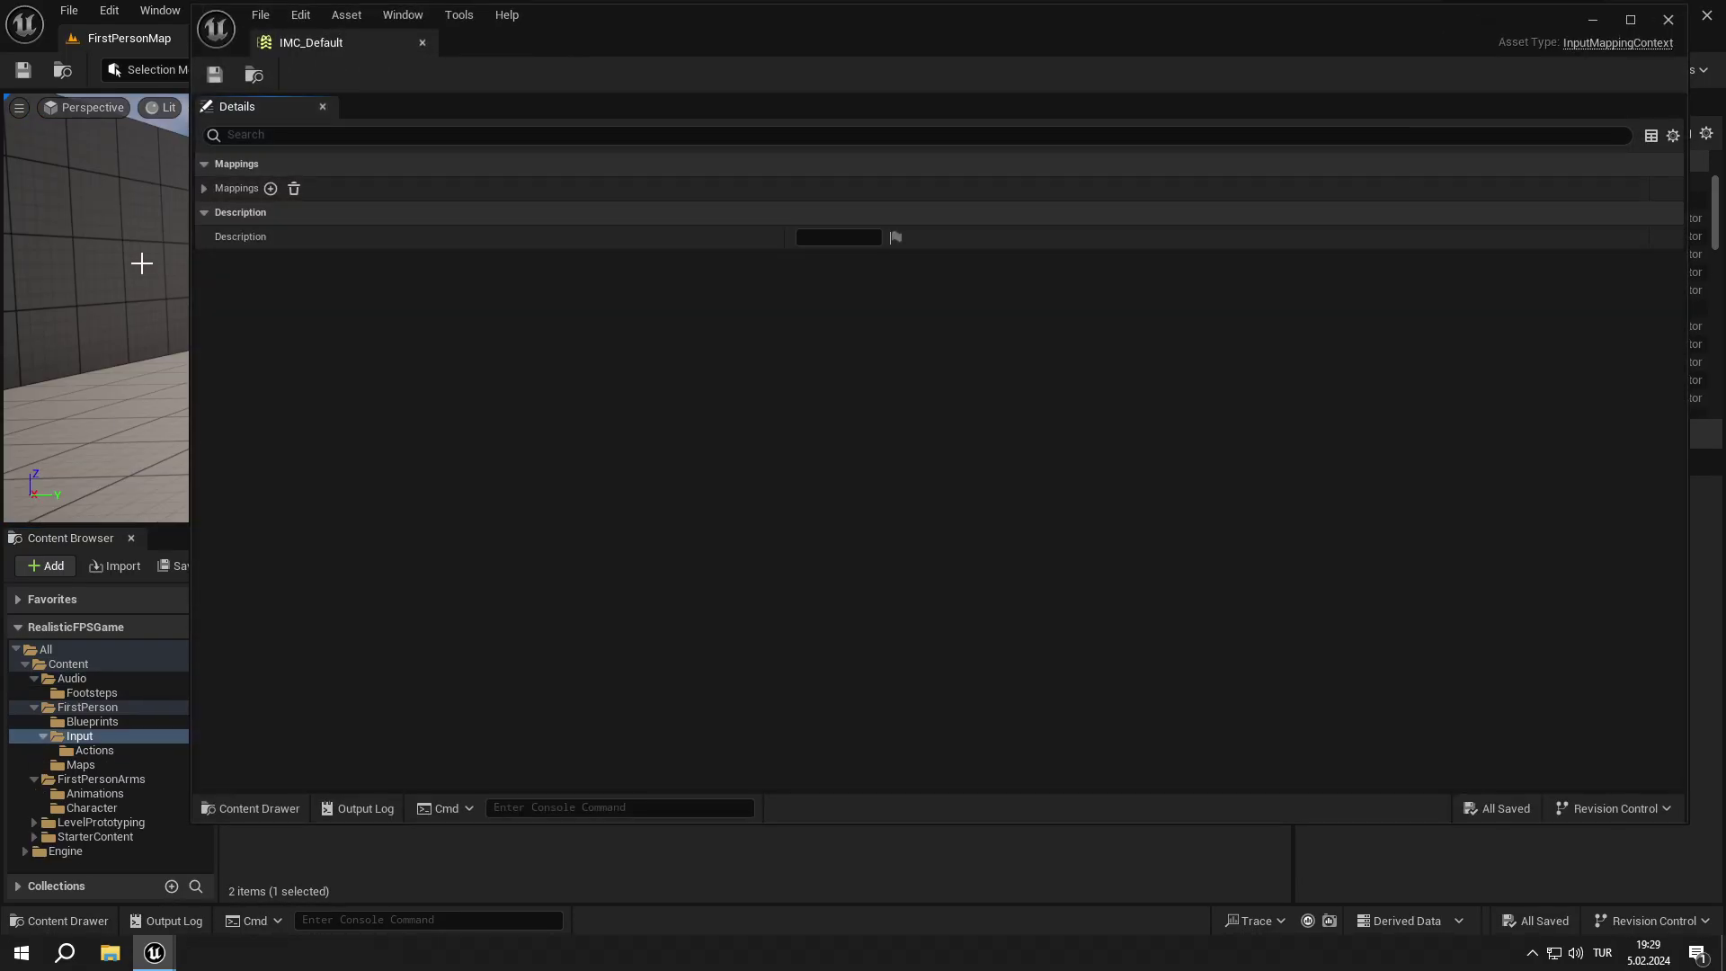
# - Dock the IMC_Default editor and add an IA_Shoot mapping bound to Left Mouse Button
pyautogui.doubleClick(325, 54)
pyautogui.click(79, 183)
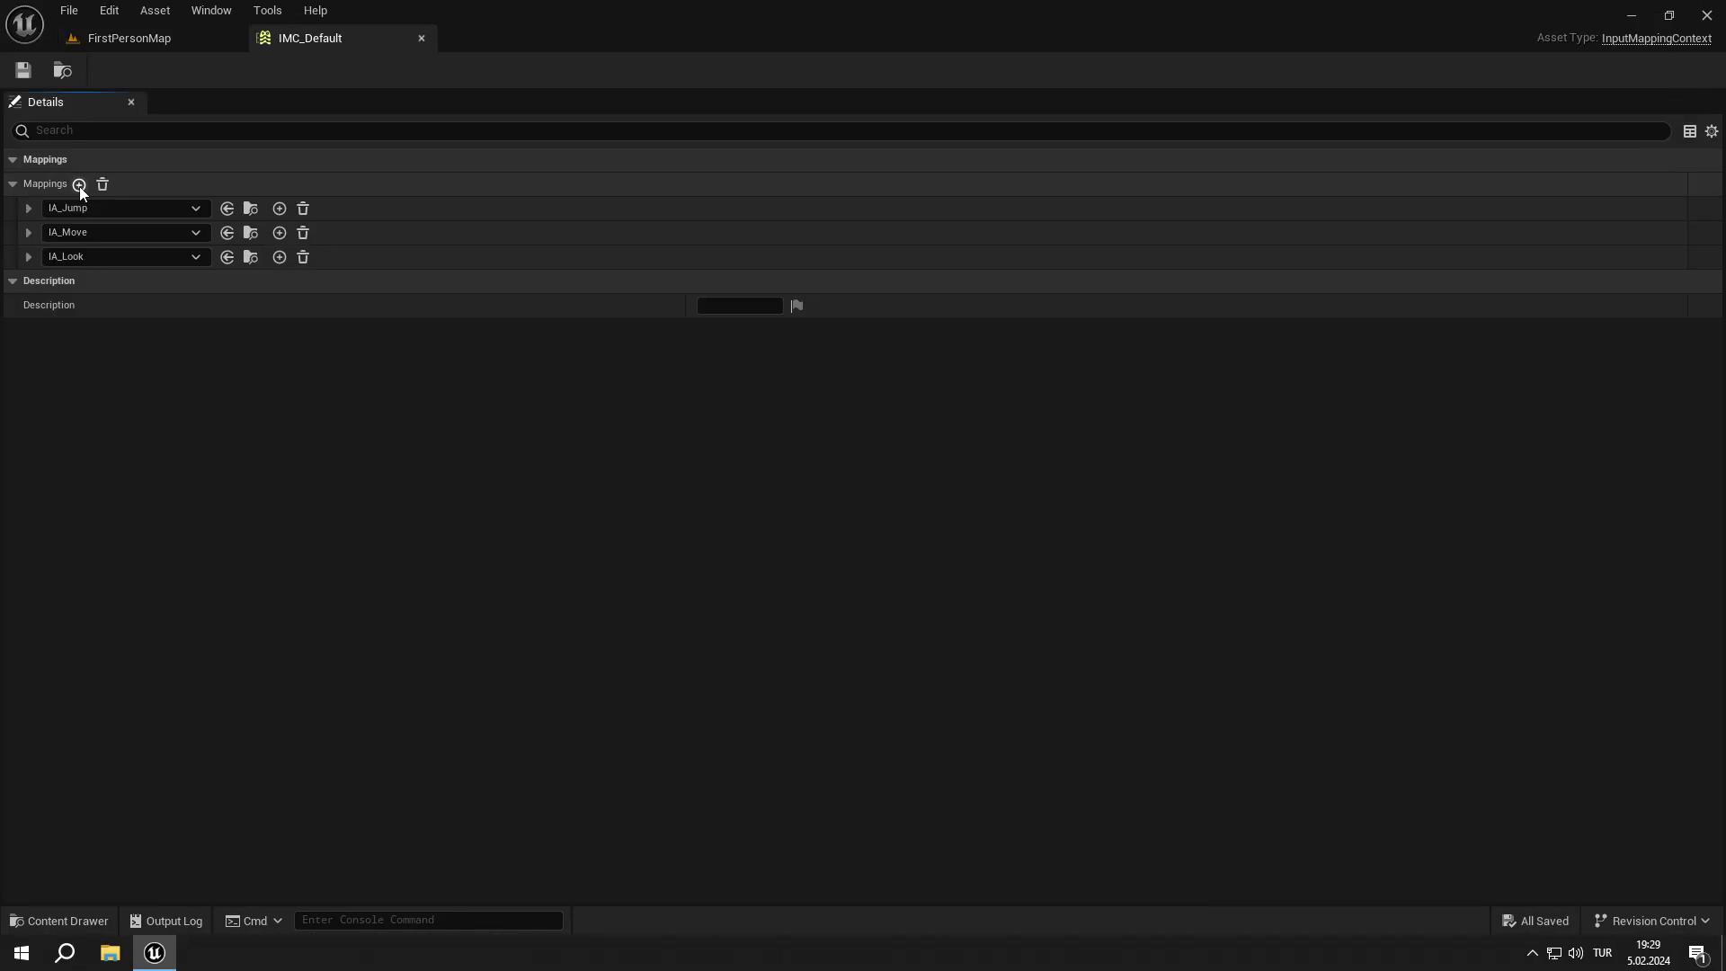
pyautogui.click(99, 280)
pyautogui.write('IA')
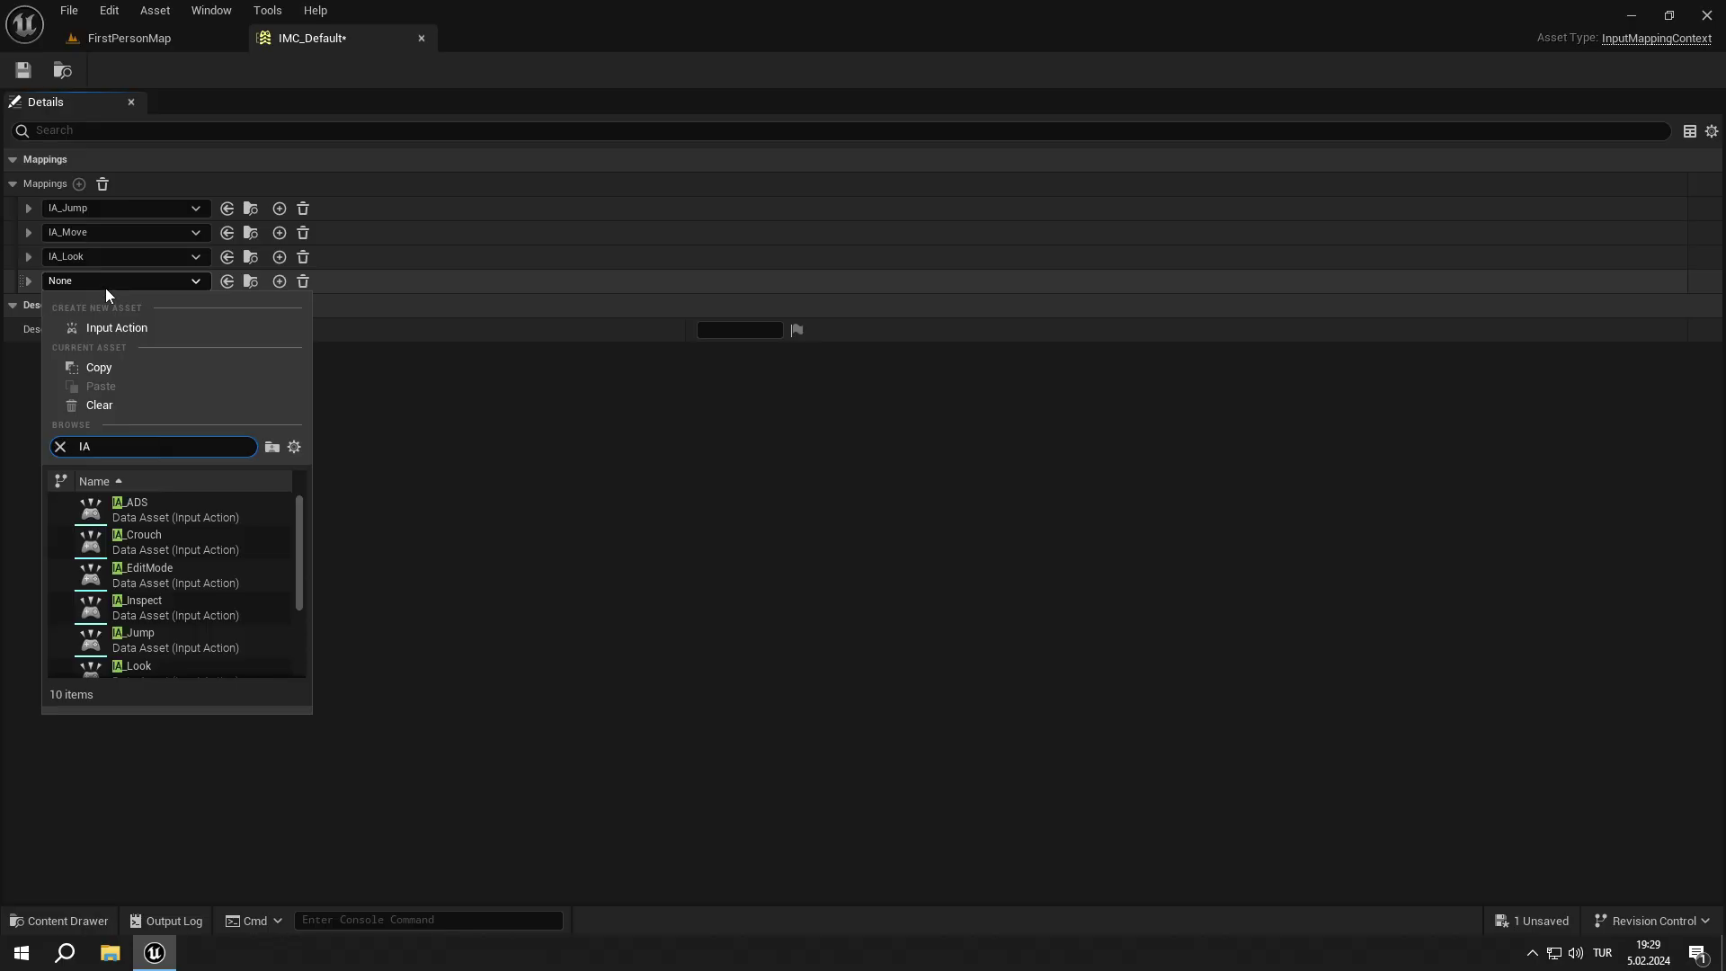
pyautogui.scroll(-3, 125, 601)
pyautogui.click(126, 608)
pyautogui.click(29, 282)
pyautogui.click(74, 308)
pyautogui.click(79, 309)
# - Add a new mapping to IMC_Default for IA_Crouch and assign its key
pyautogui.click(79, 183)
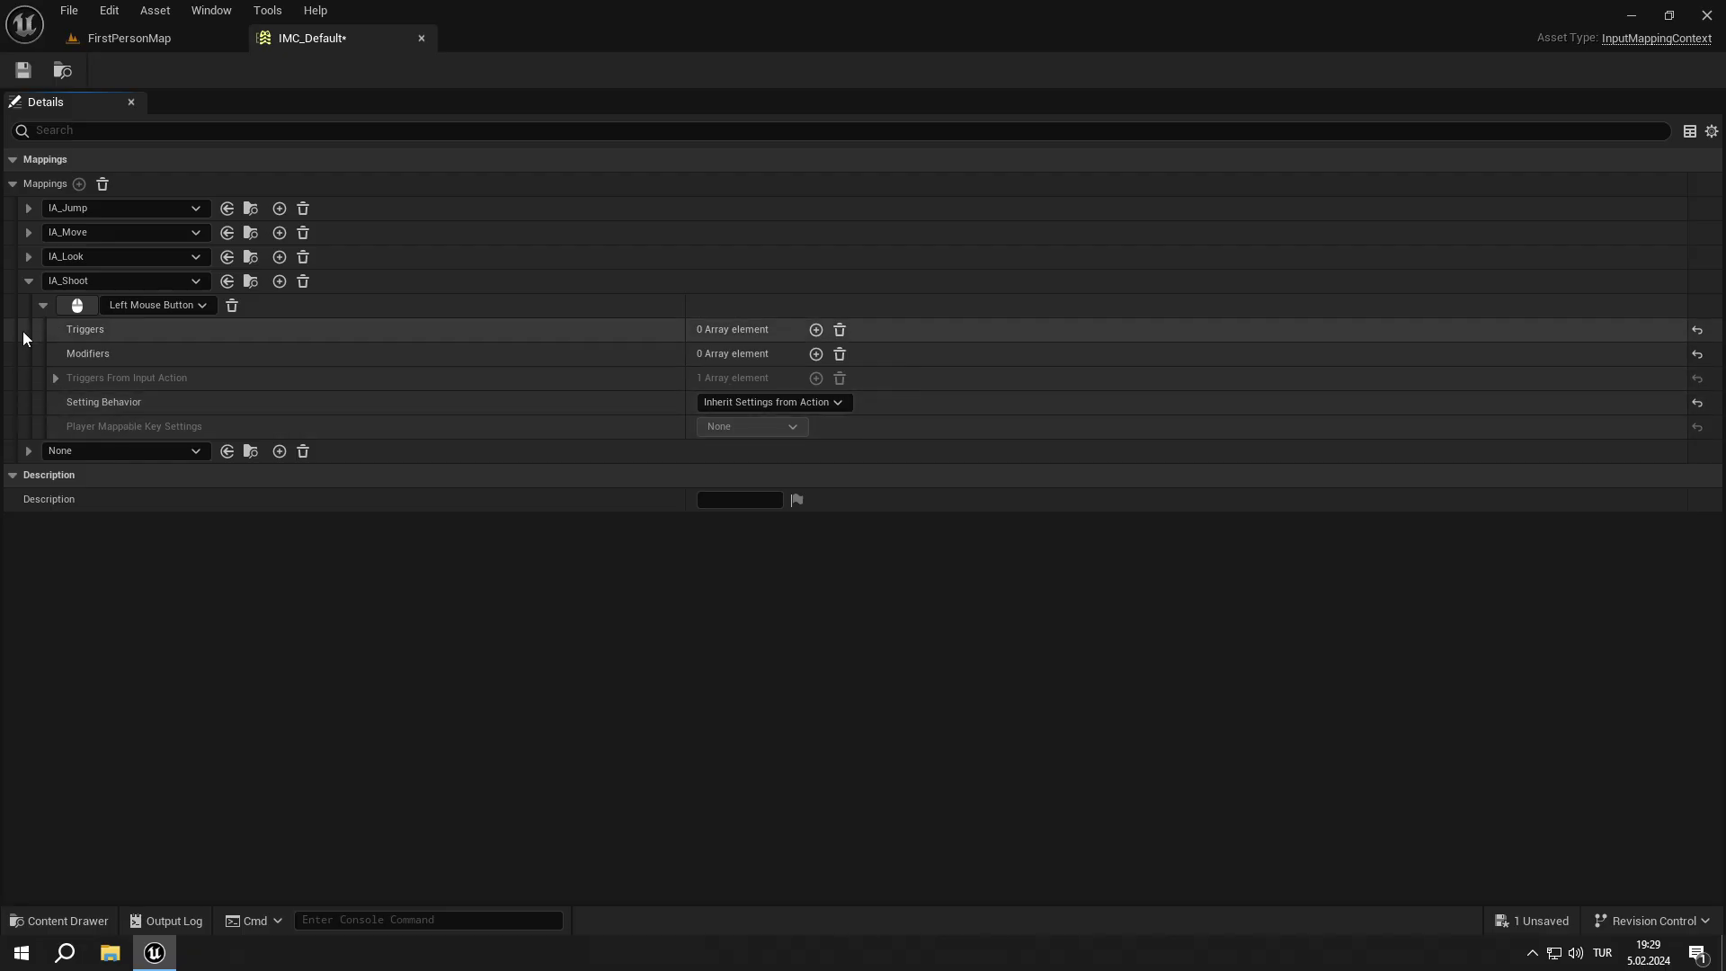
pyautogui.click(42, 305)
pyautogui.click(31, 281)
pyautogui.click(79, 311)
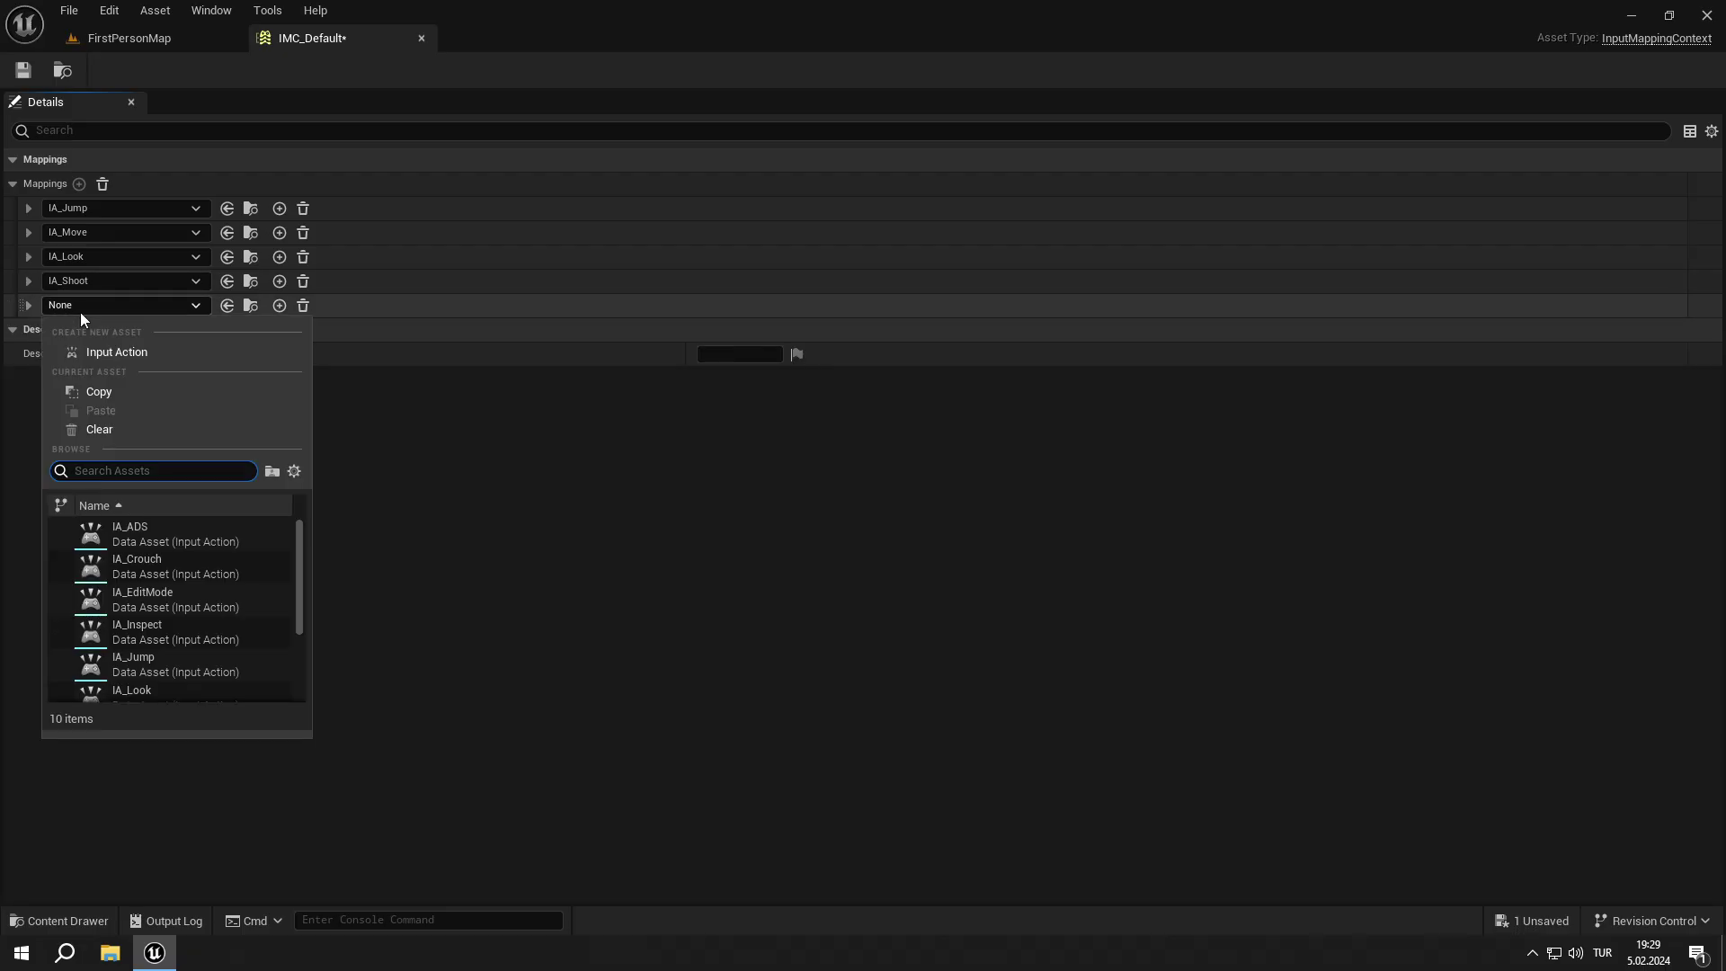
pyautogui.click(125, 564)
pyautogui.click(28, 330)
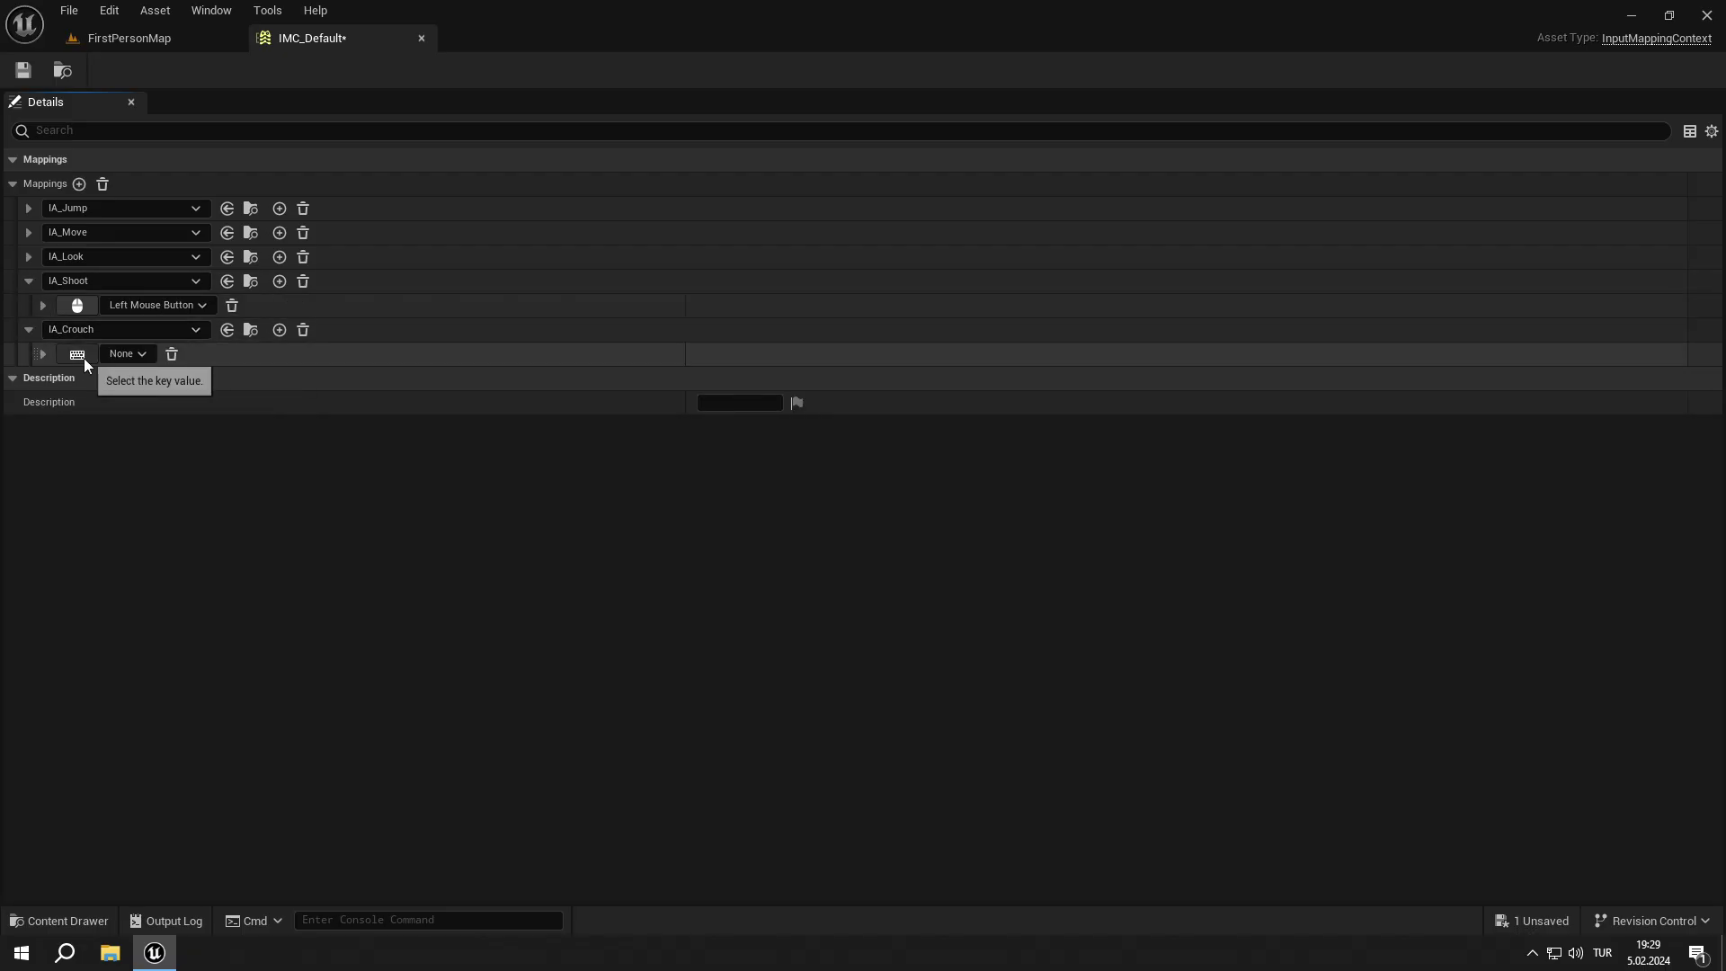
pyautogui.click(29, 329)
# - Add a mapping for IA_Reload to IMC_Default and assign its key
pyautogui.click(79, 184)
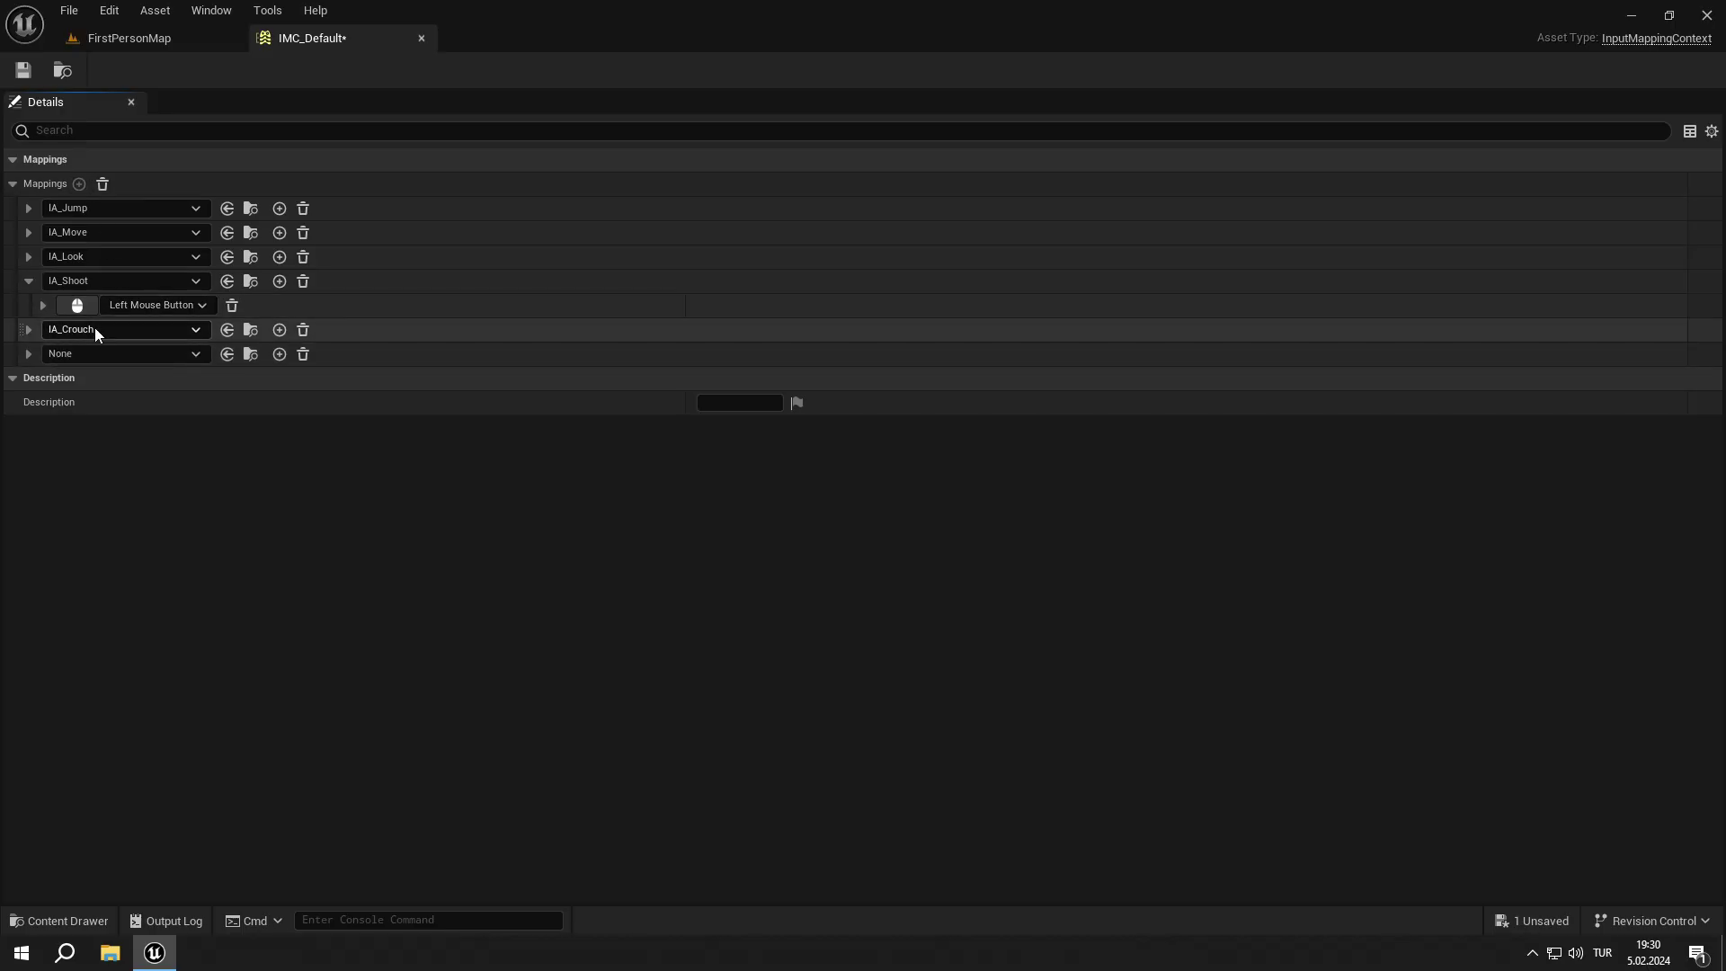
pyautogui.click(92, 359)
pyautogui.write('re')
pyautogui.click(164, 582)
pyautogui.click(28, 353)
pyautogui.click(29, 353)
# - Add a mapping for IA_ADS to IMC_Default, bound to Right Mouse Button
pyautogui.click(79, 183)
pyautogui.click(29, 281)
pyautogui.click(61, 354)
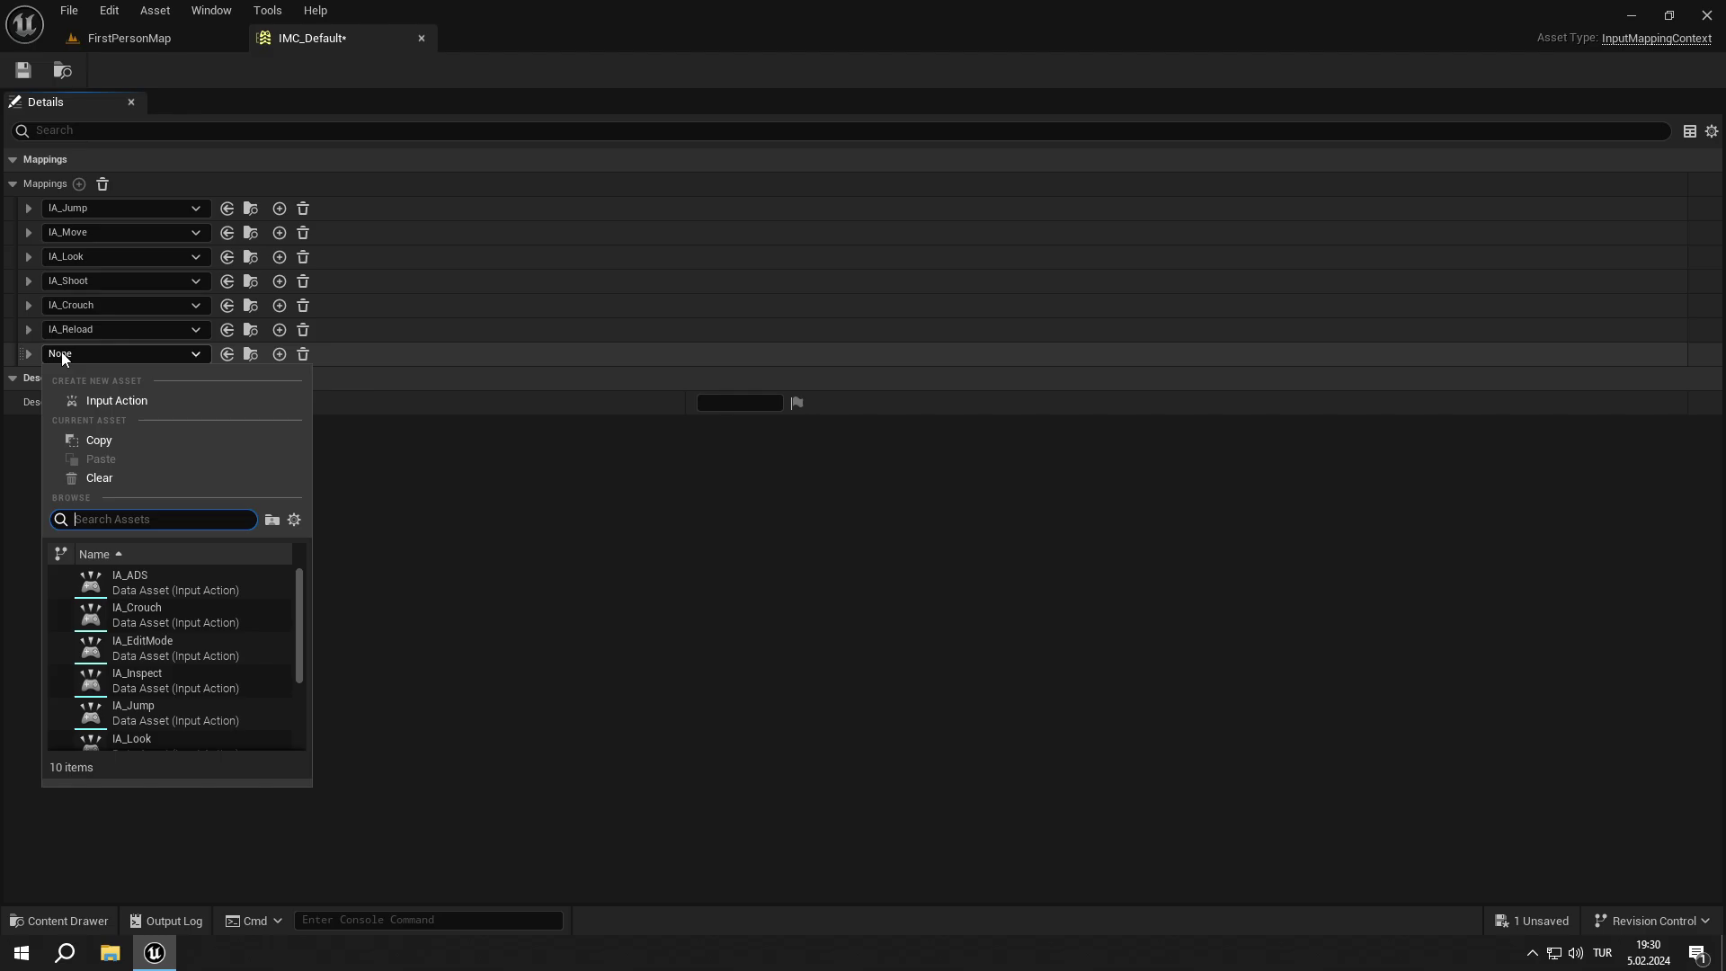
pyautogui.write('ads')
pyautogui.click(135, 580)
pyautogui.rightClick(31, 381)
pyautogui.click(30, 285)
pyautogui.click(28, 282)
# - Add a mapping for IA_Sprint to IMC_Default and collapse the expanded mapping entries
pyautogui.click(79, 184)
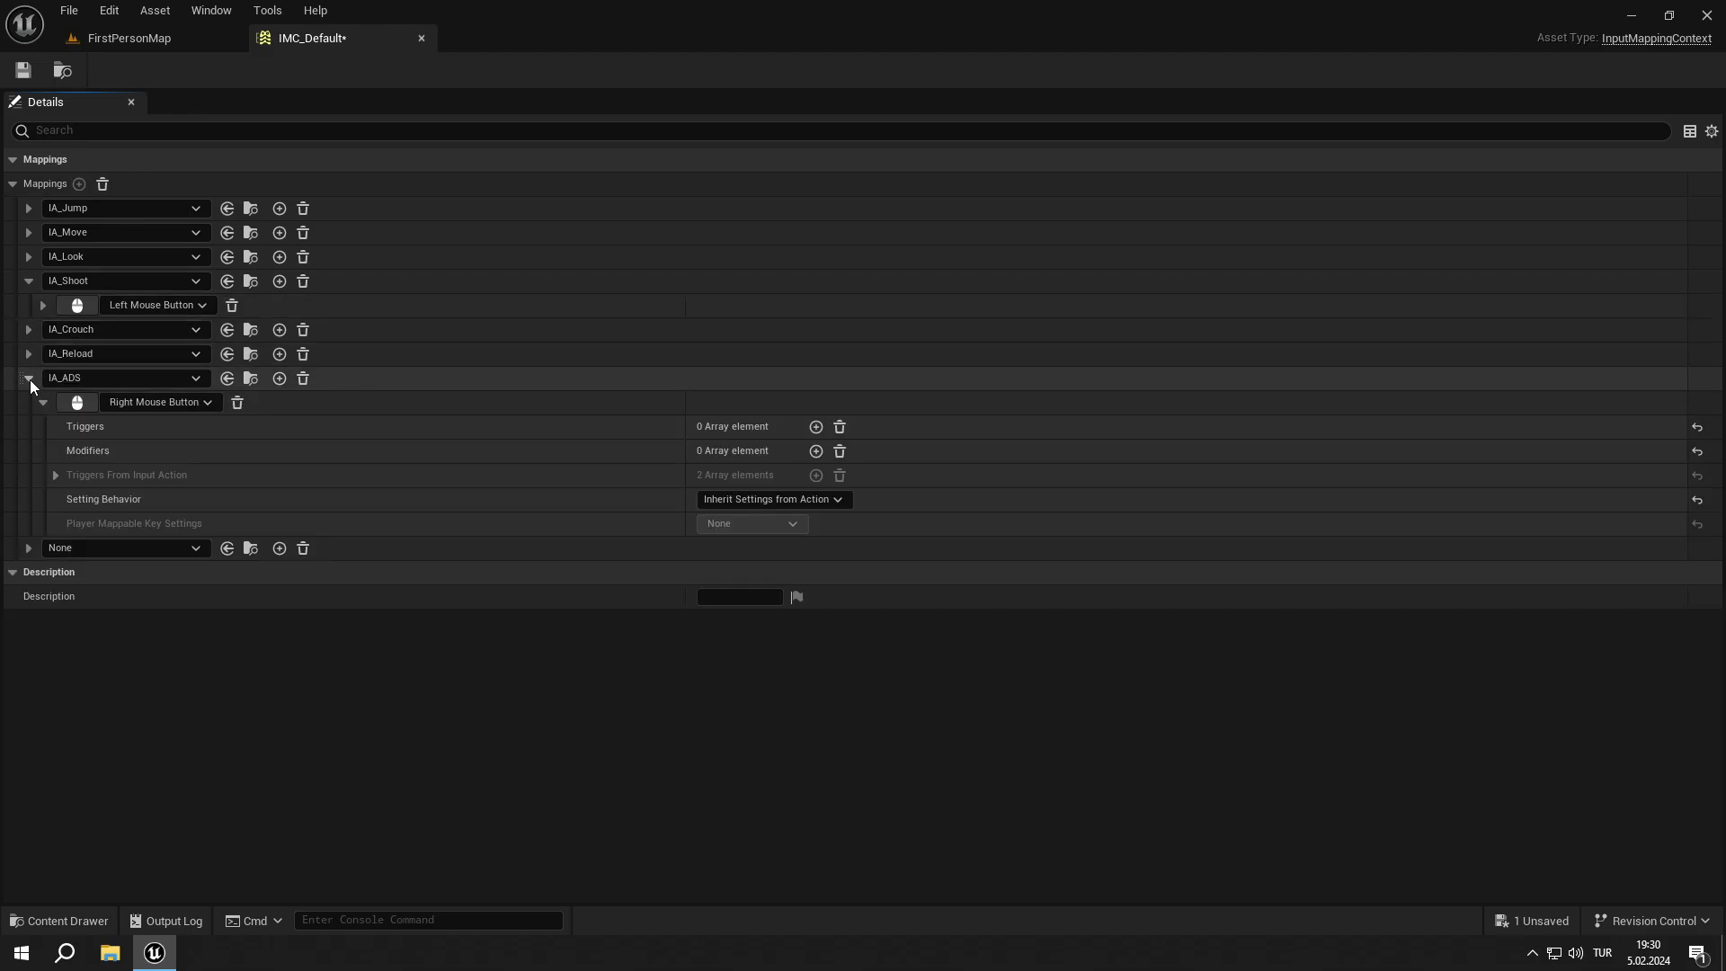
pyautogui.click(30, 380)
pyautogui.click(126, 379)
pyautogui.write('spr')
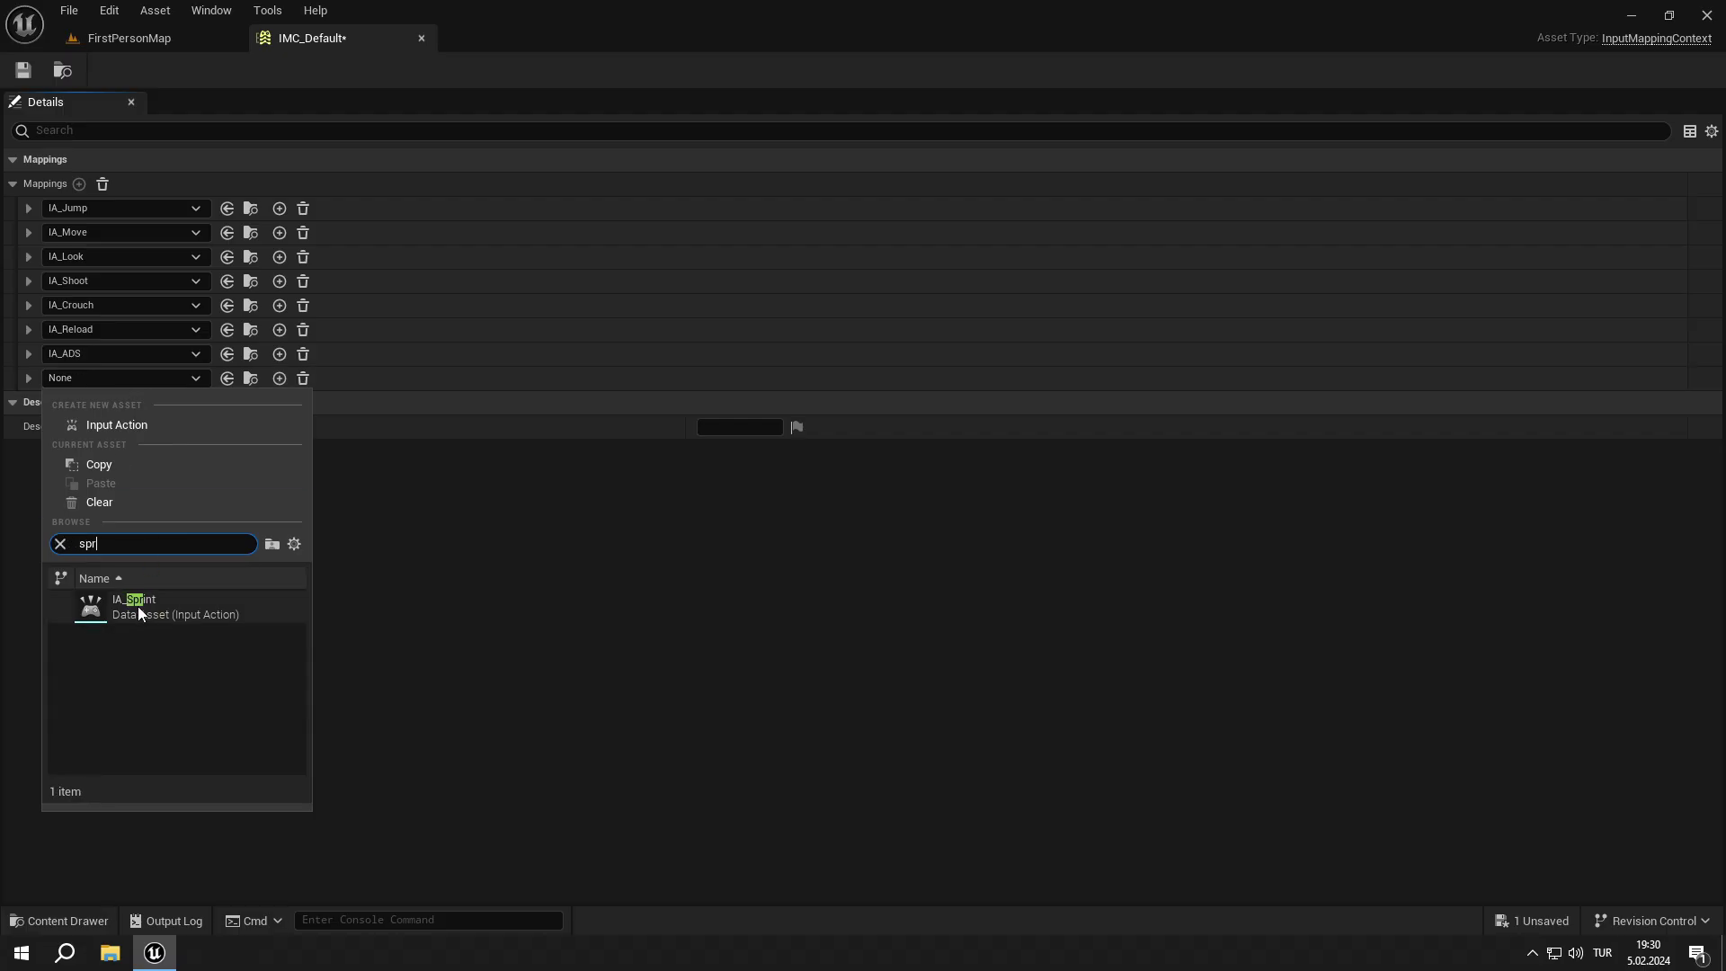
pyautogui.click(140, 612)
pyautogui.click(42, 401)
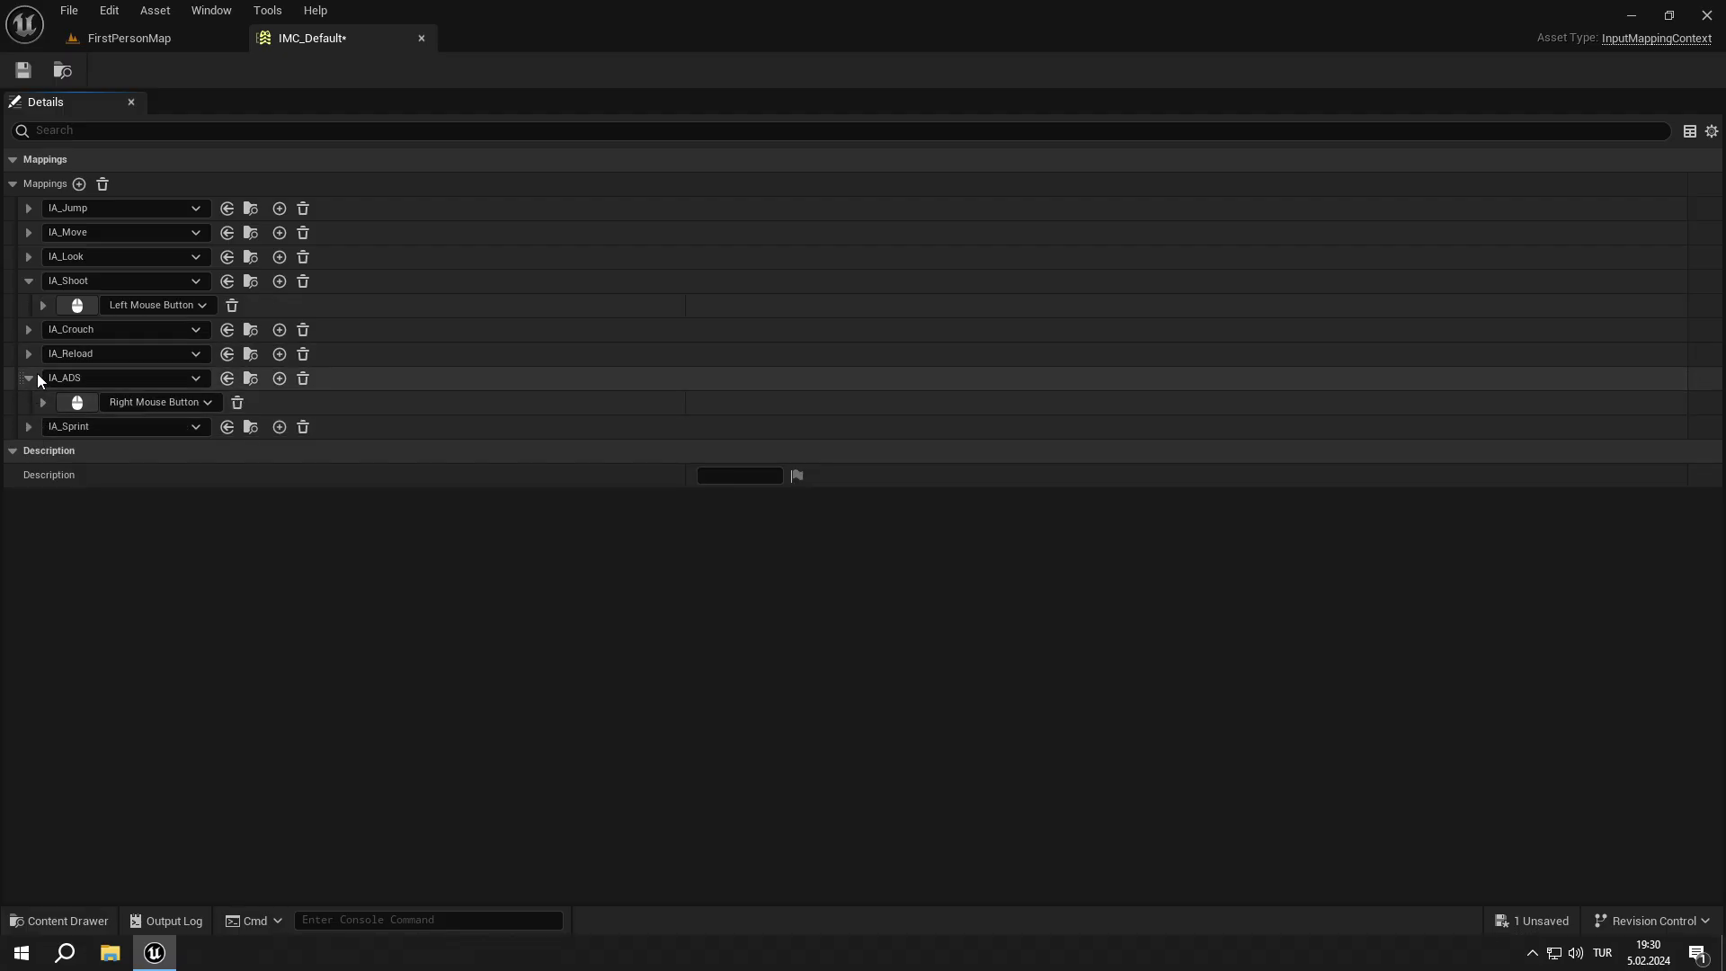
pyautogui.click(30, 378)
pyautogui.click(29, 281)
# - Add a mapping for IA_Inspect to IMC_Default, bound to the F key
pyautogui.click(79, 183)
pyautogui.click(94, 450)
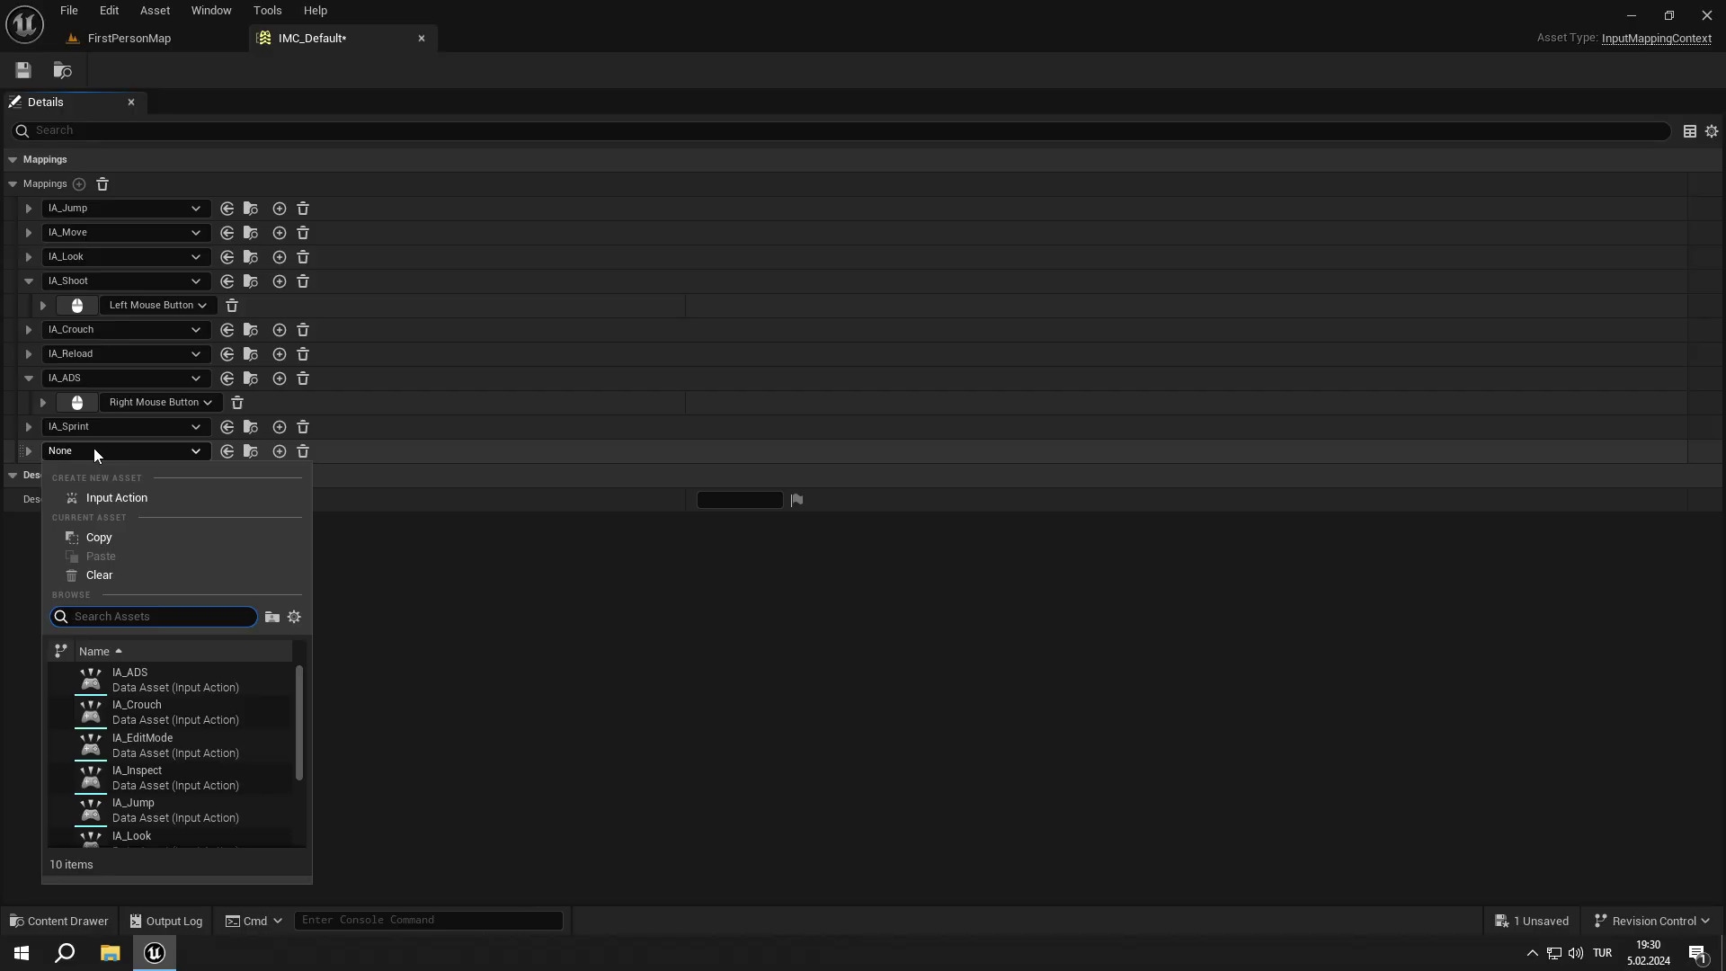
pyautogui.write('ins')
pyautogui.click(171, 679)
pyautogui.click(29, 450)
pyautogui.click(68, 476)
pyautogui.press('f')
pyautogui.click(28, 450)
pyautogui.click(29, 281)
pyautogui.click(28, 354)
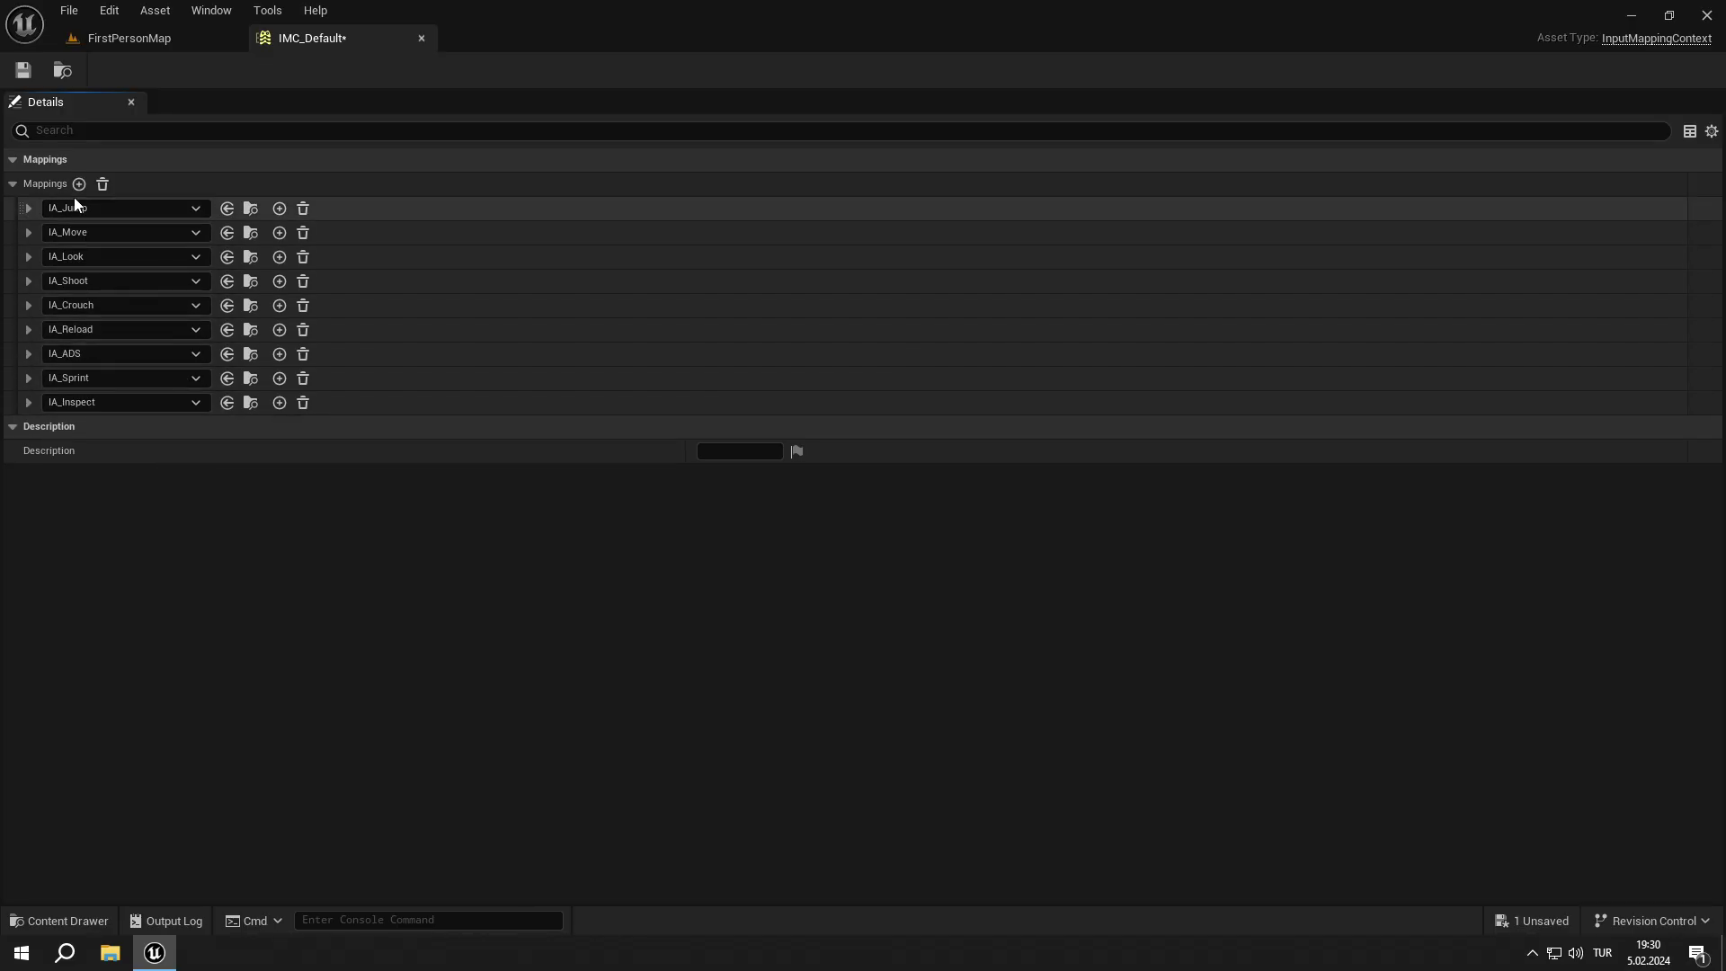
# - Add a mapping for IA_EditMode to IMC_Default, bound to Left Alt
pyautogui.click(79, 183)
pyautogui.click(81, 473)
pyautogui.write('edit')
pyautogui.click(190, 715)
pyautogui.click(28, 475)
pyautogui.click(77, 499)
pyautogui.press('alt')
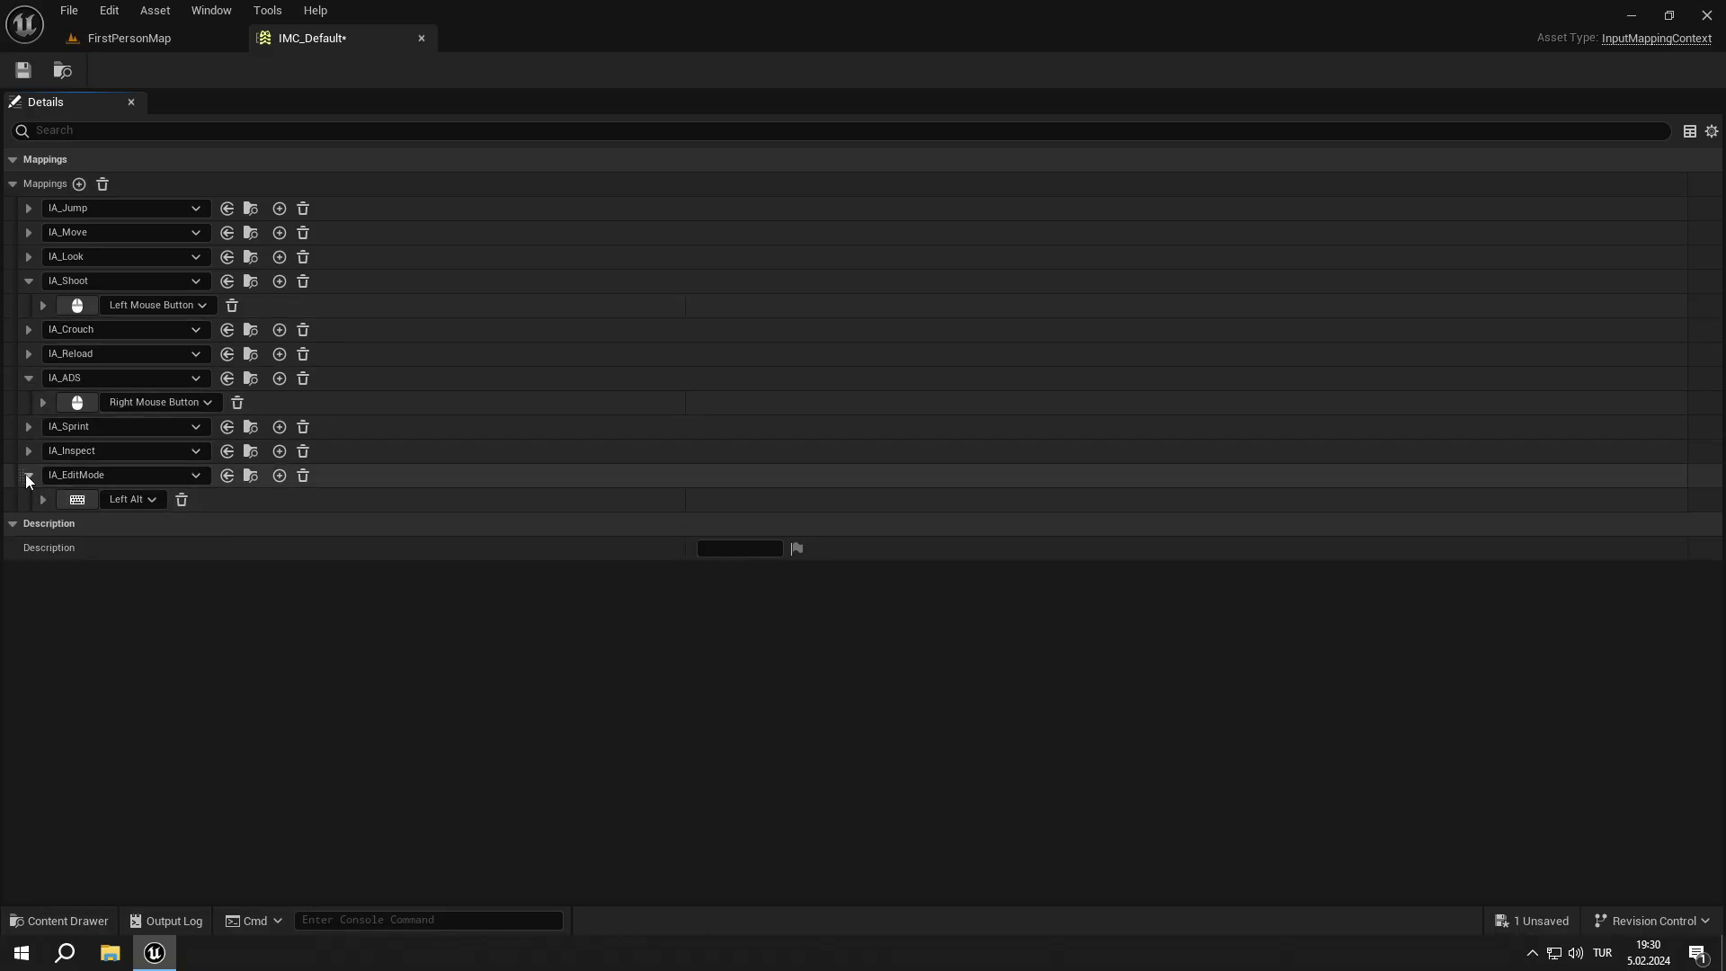
pyautogui.click(28, 474)
pyautogui.click(28, 381)
pyautogui.click(29, 281)
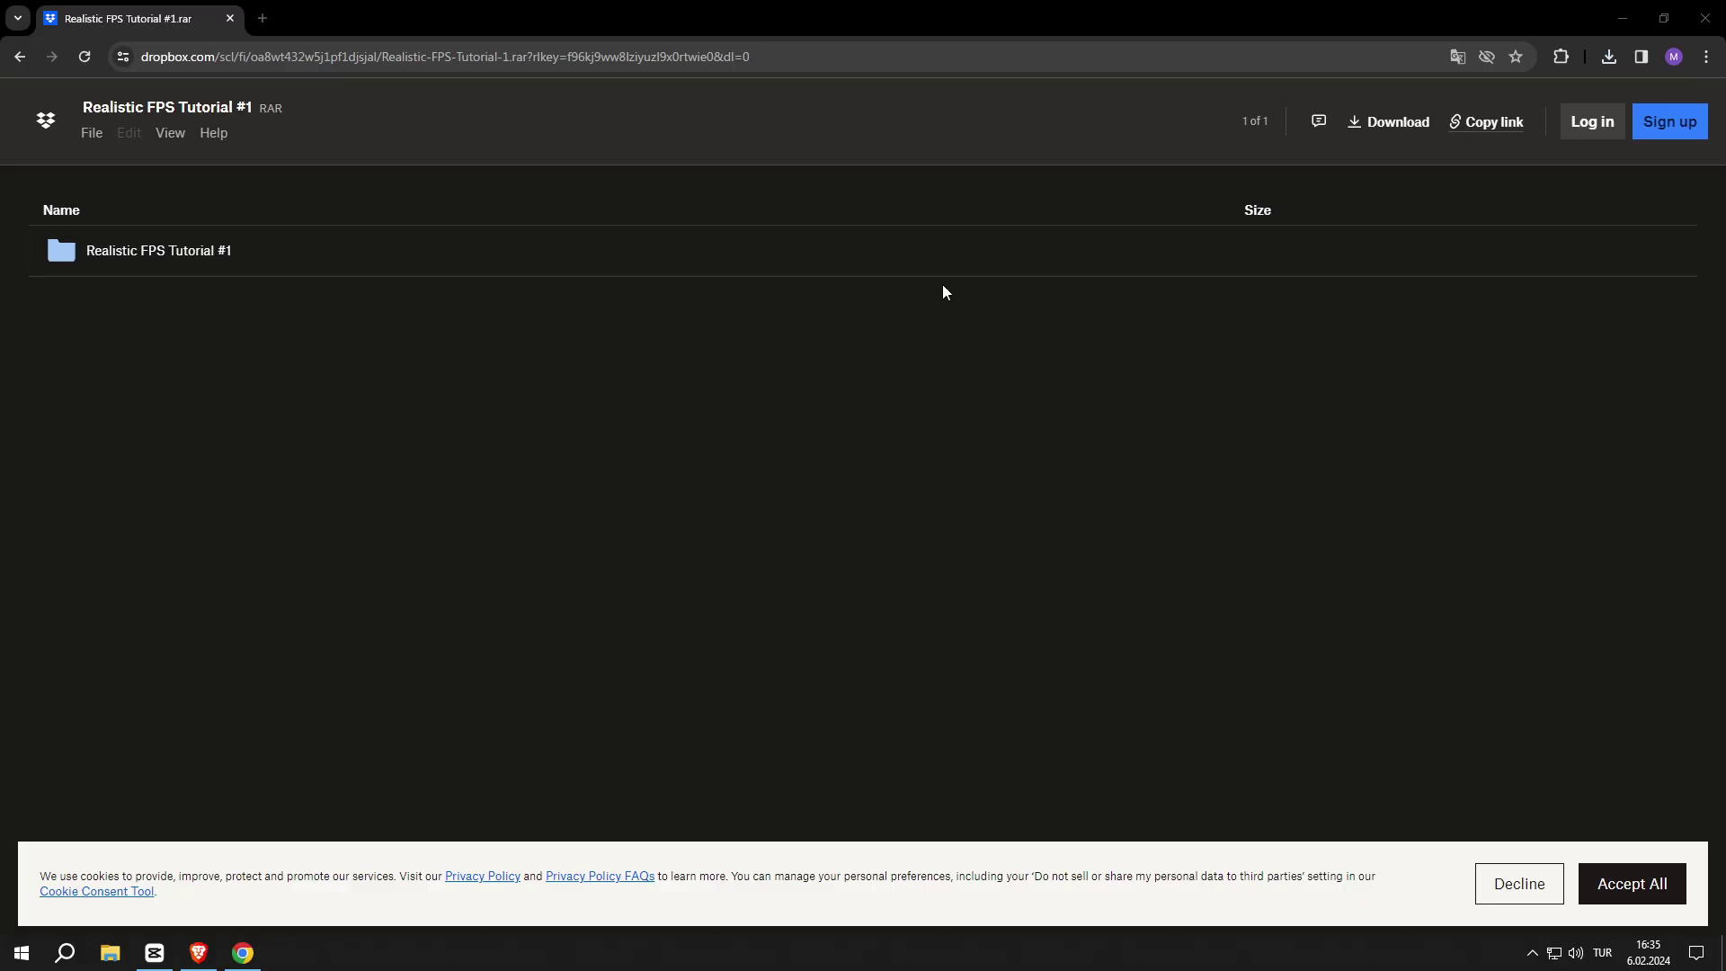
# - Download the Realistic FPS Tutorial #1 archive from Dropbox in the browser without signing in
pyautogui.click(1386, 123)
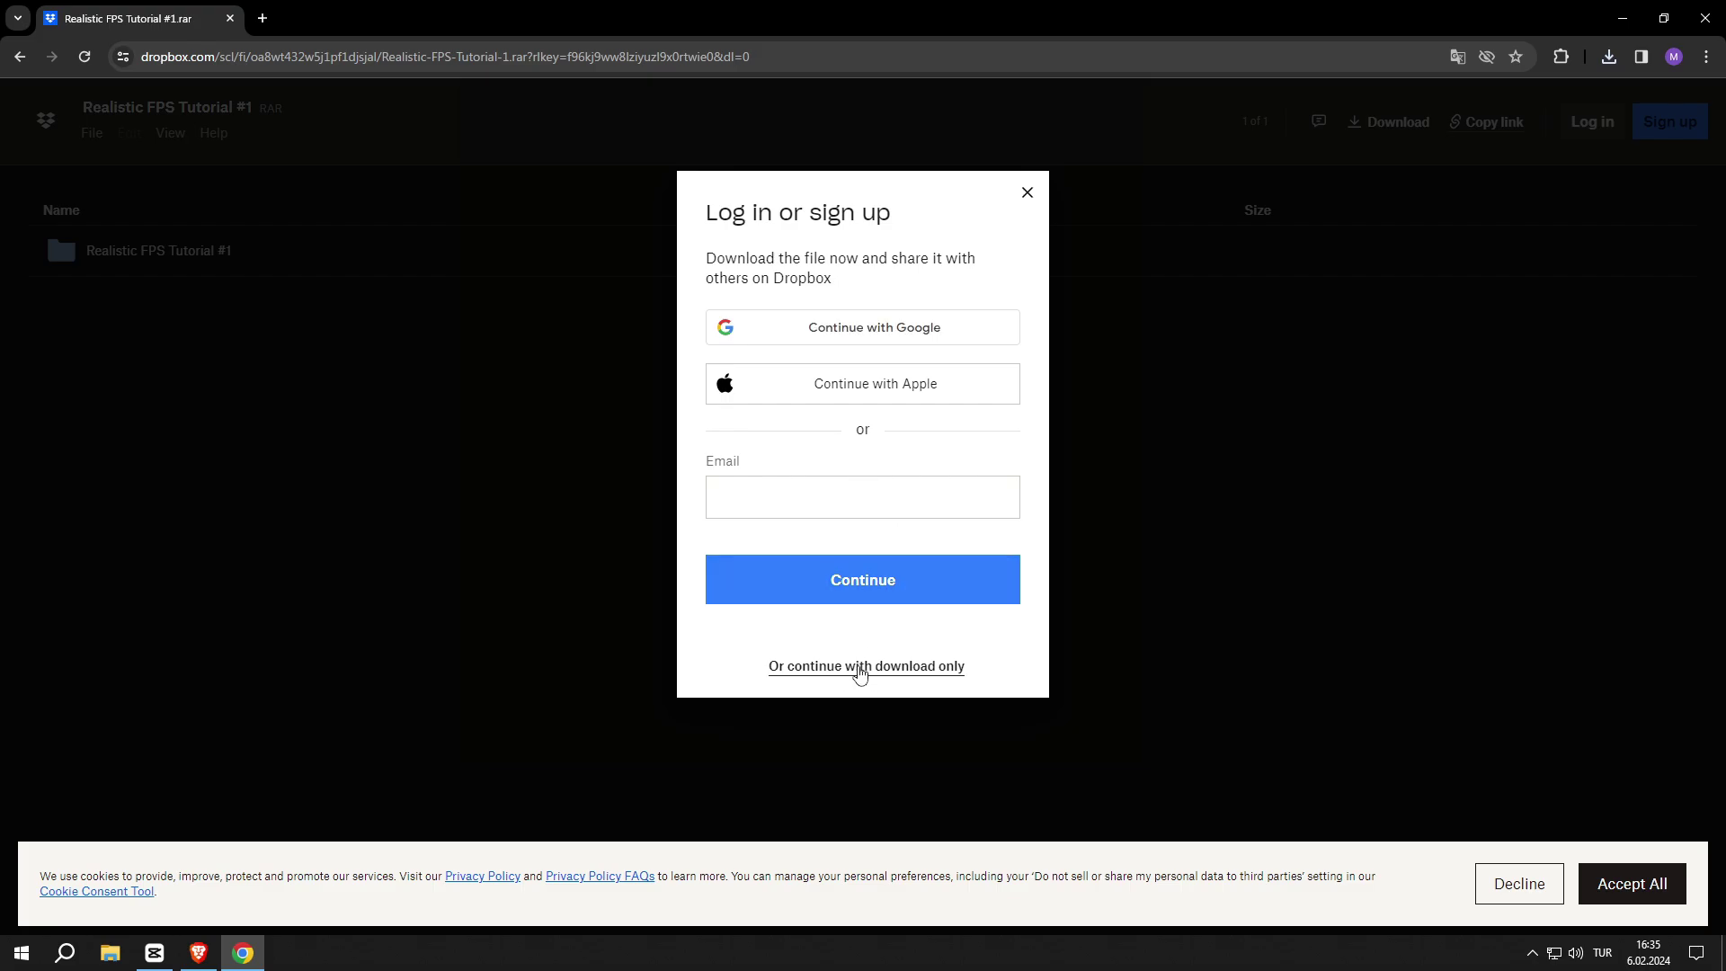
pyautogui.click(861, 670)
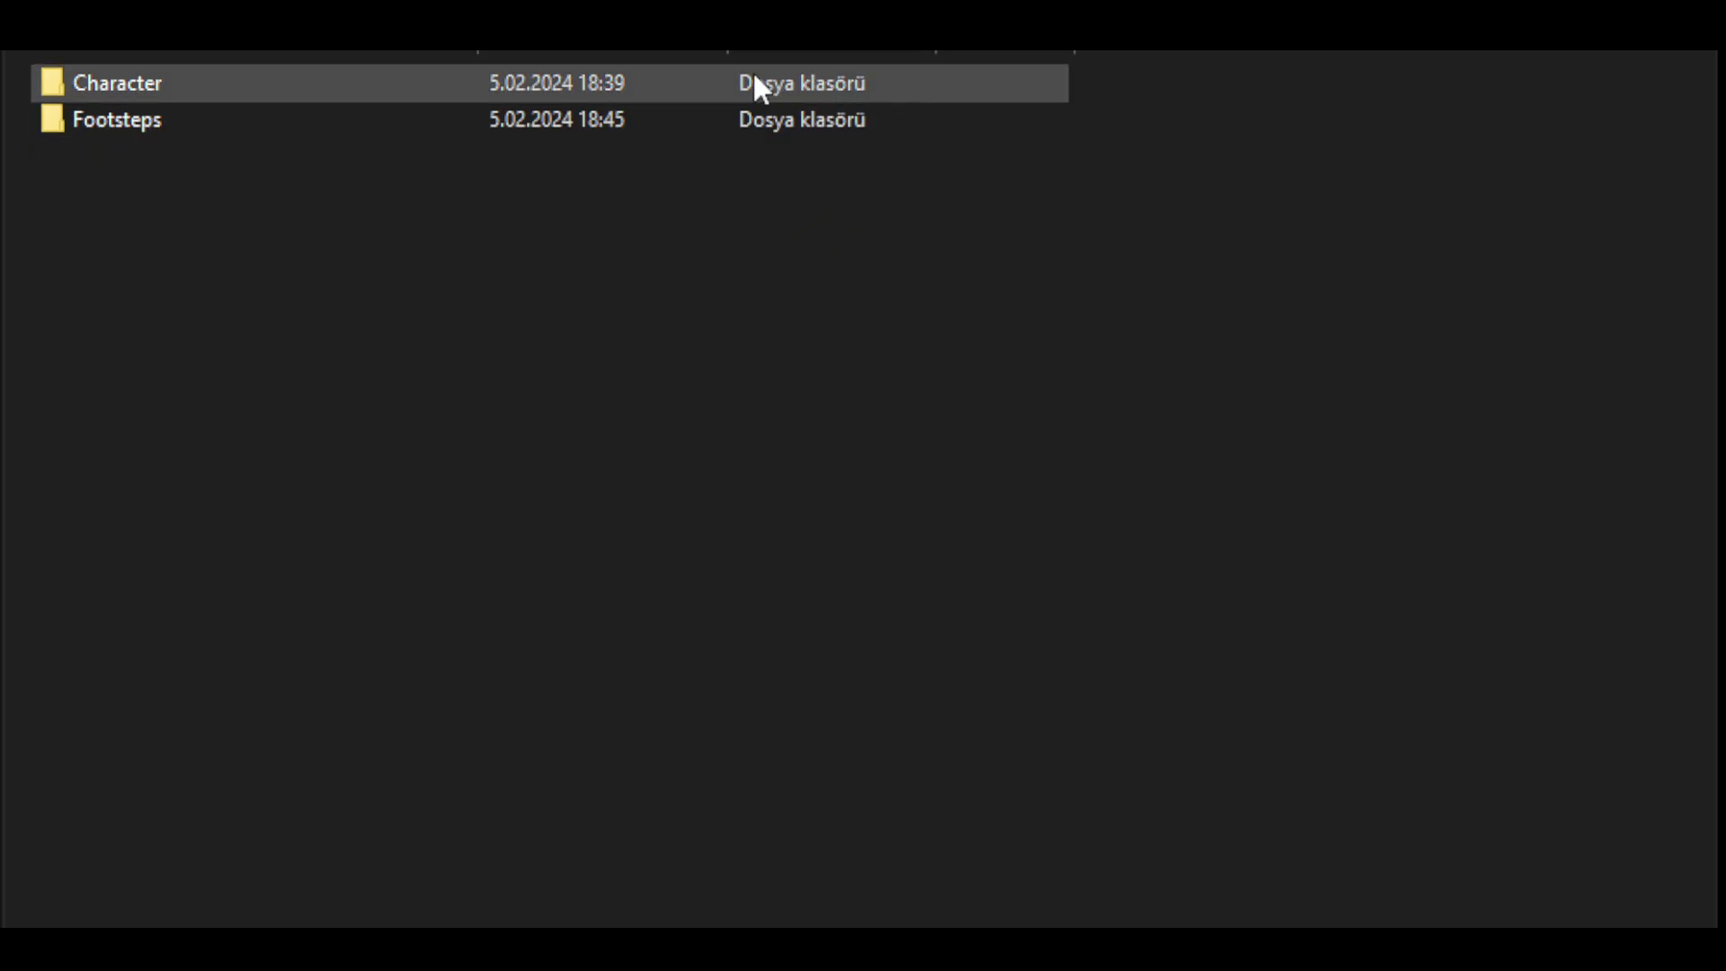
# - Import the SK_MannequinArms FBX from the downloaded Mesh folder into FirstPersonArms/Character as a skeletal mesh and save all new assets
pyautogui.doubleClick(671, 83)
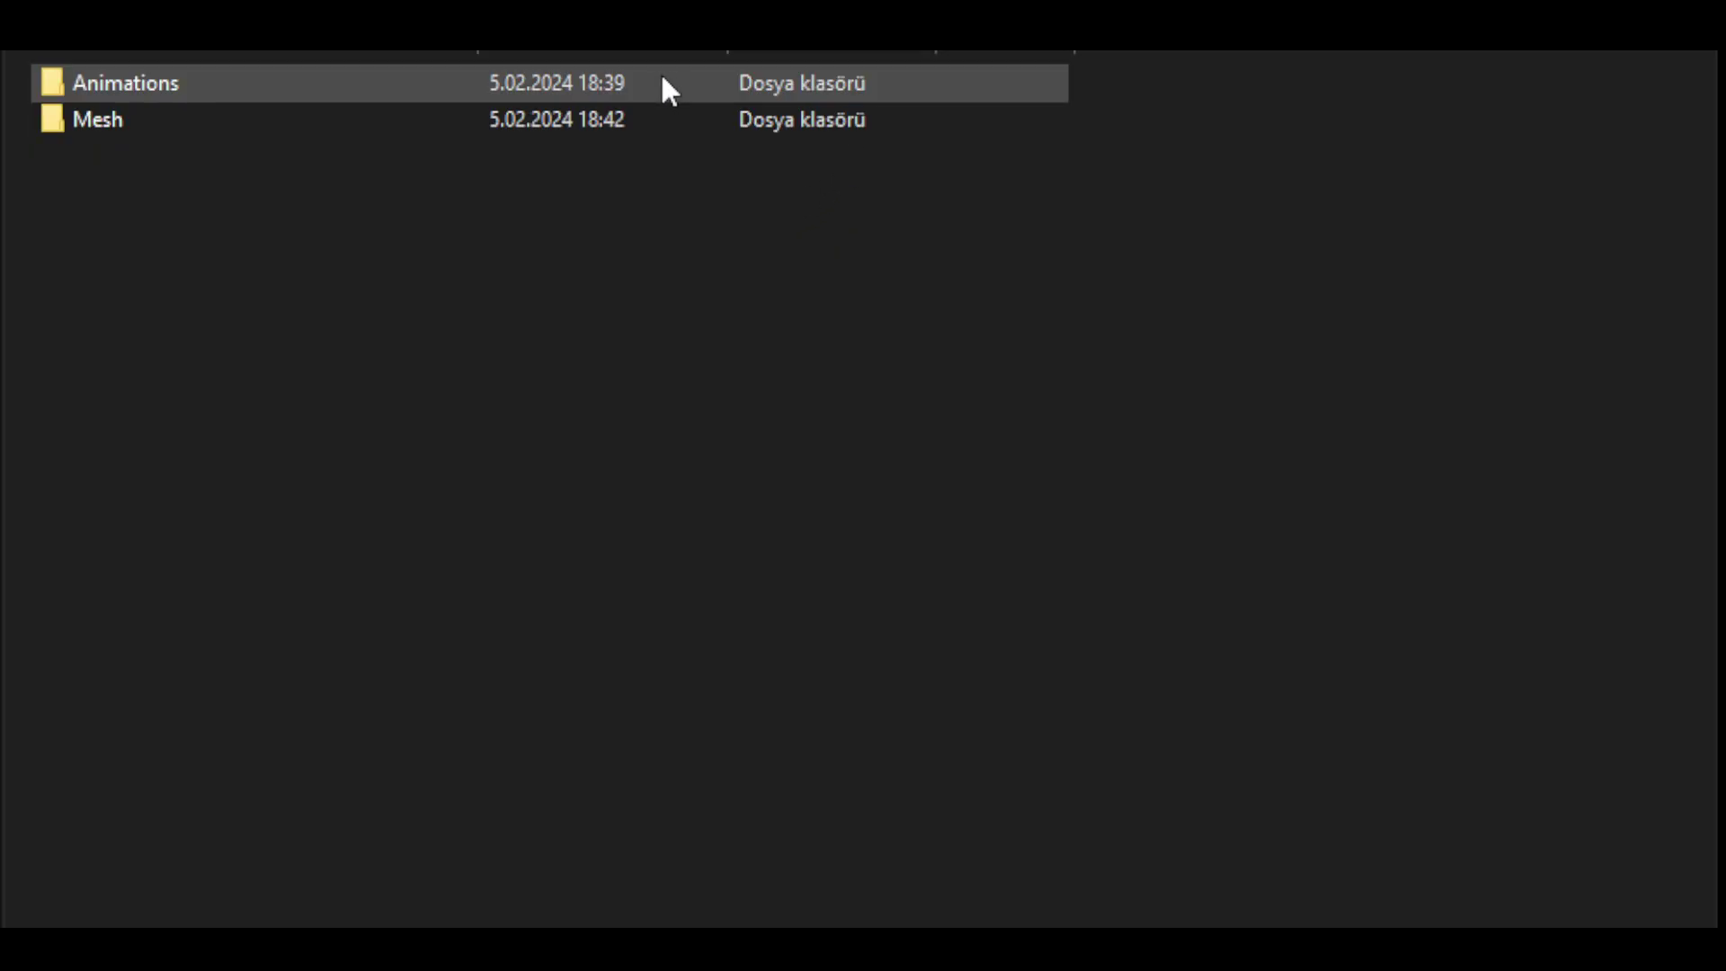
pyautogui.doubleClick(244, 118)
pyautogui.moveTo(1106, 187); pyautogui.dragTo(162, 335)
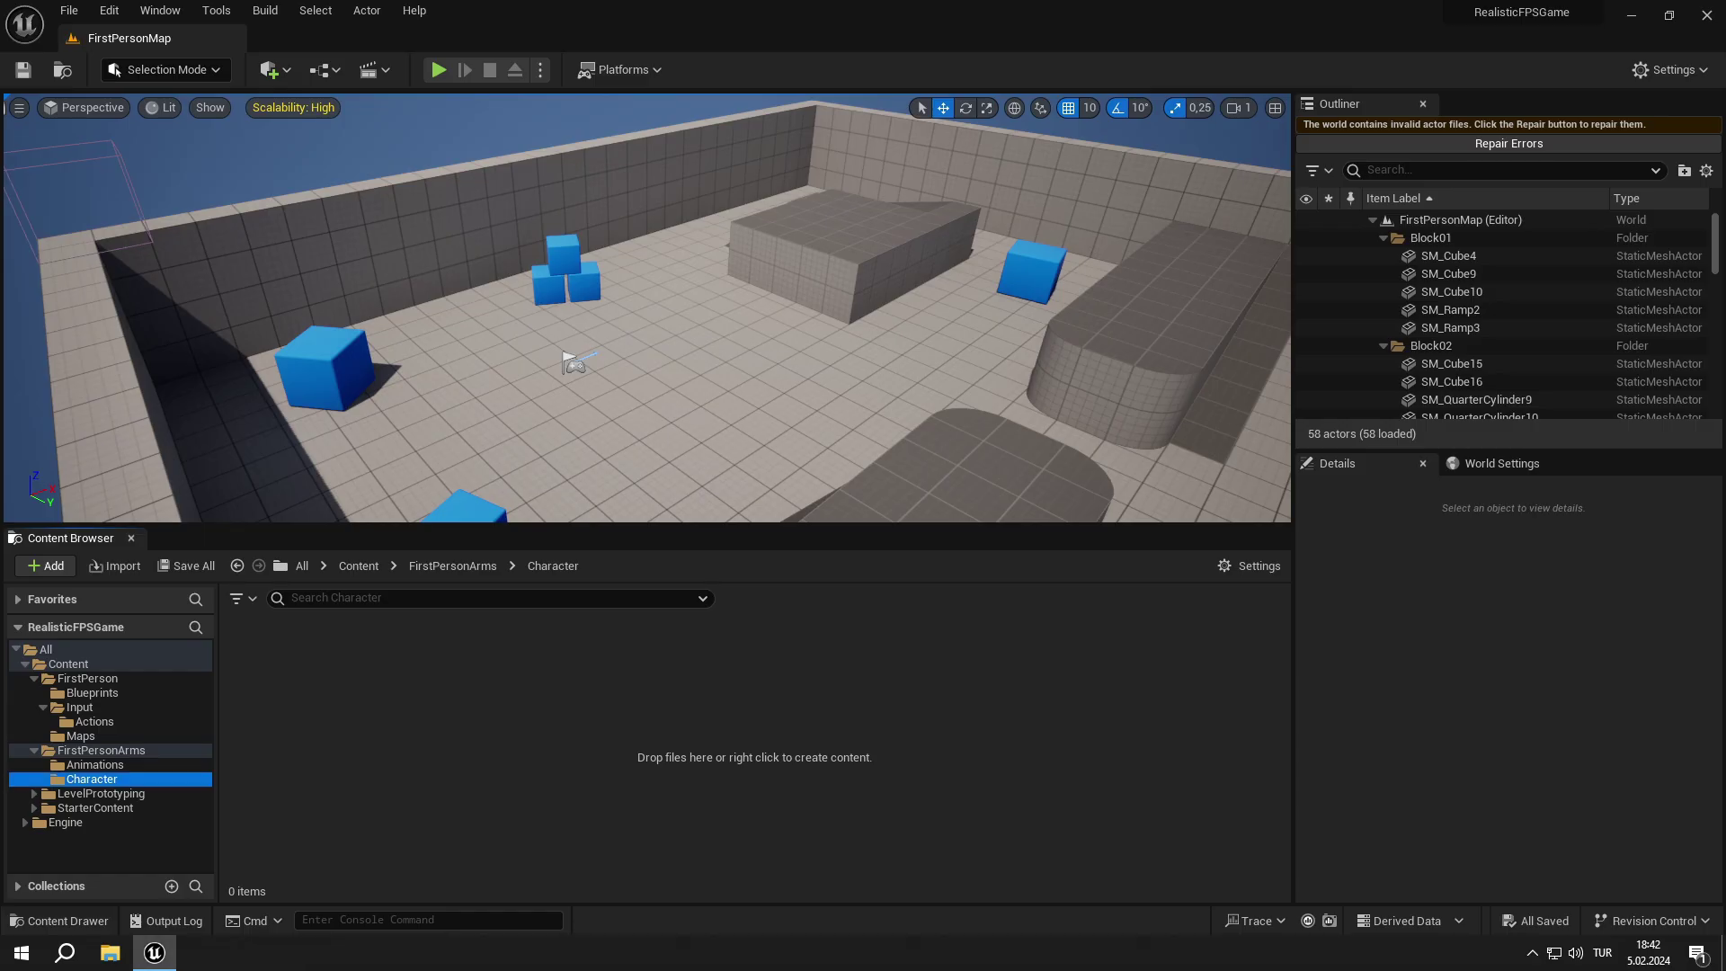
pyautogui.moveTo(1098, 578); pyautogui.dragTo(773, 645)
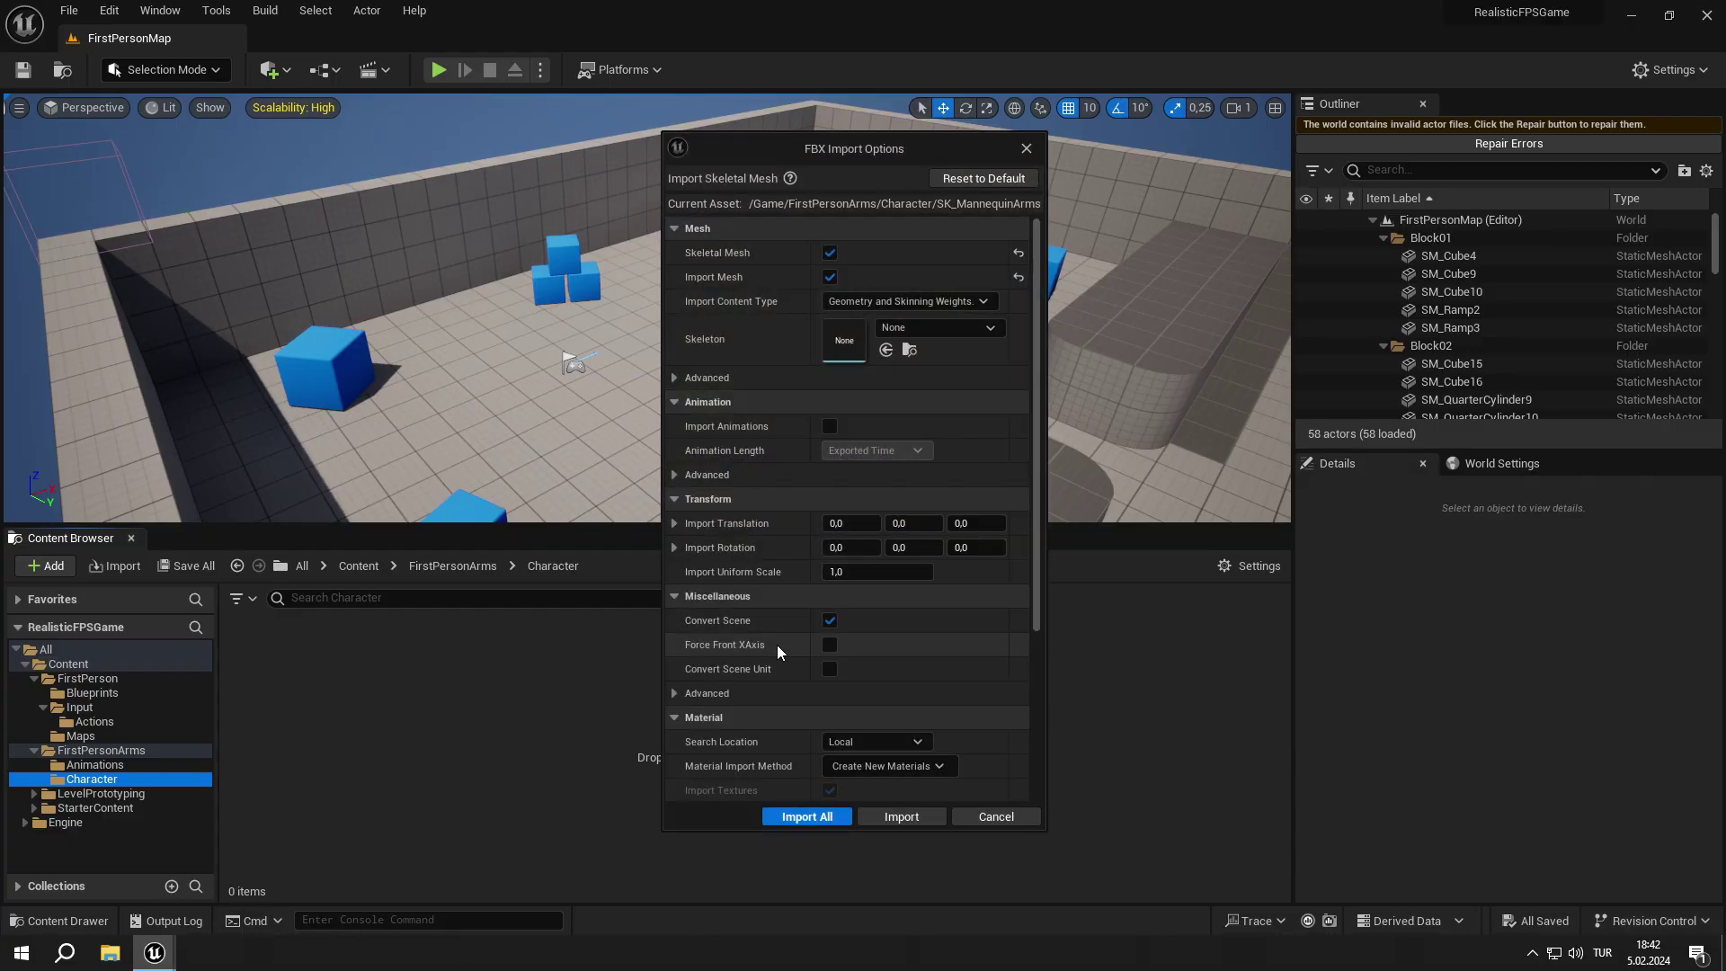
pyautogui.click(808, 817)
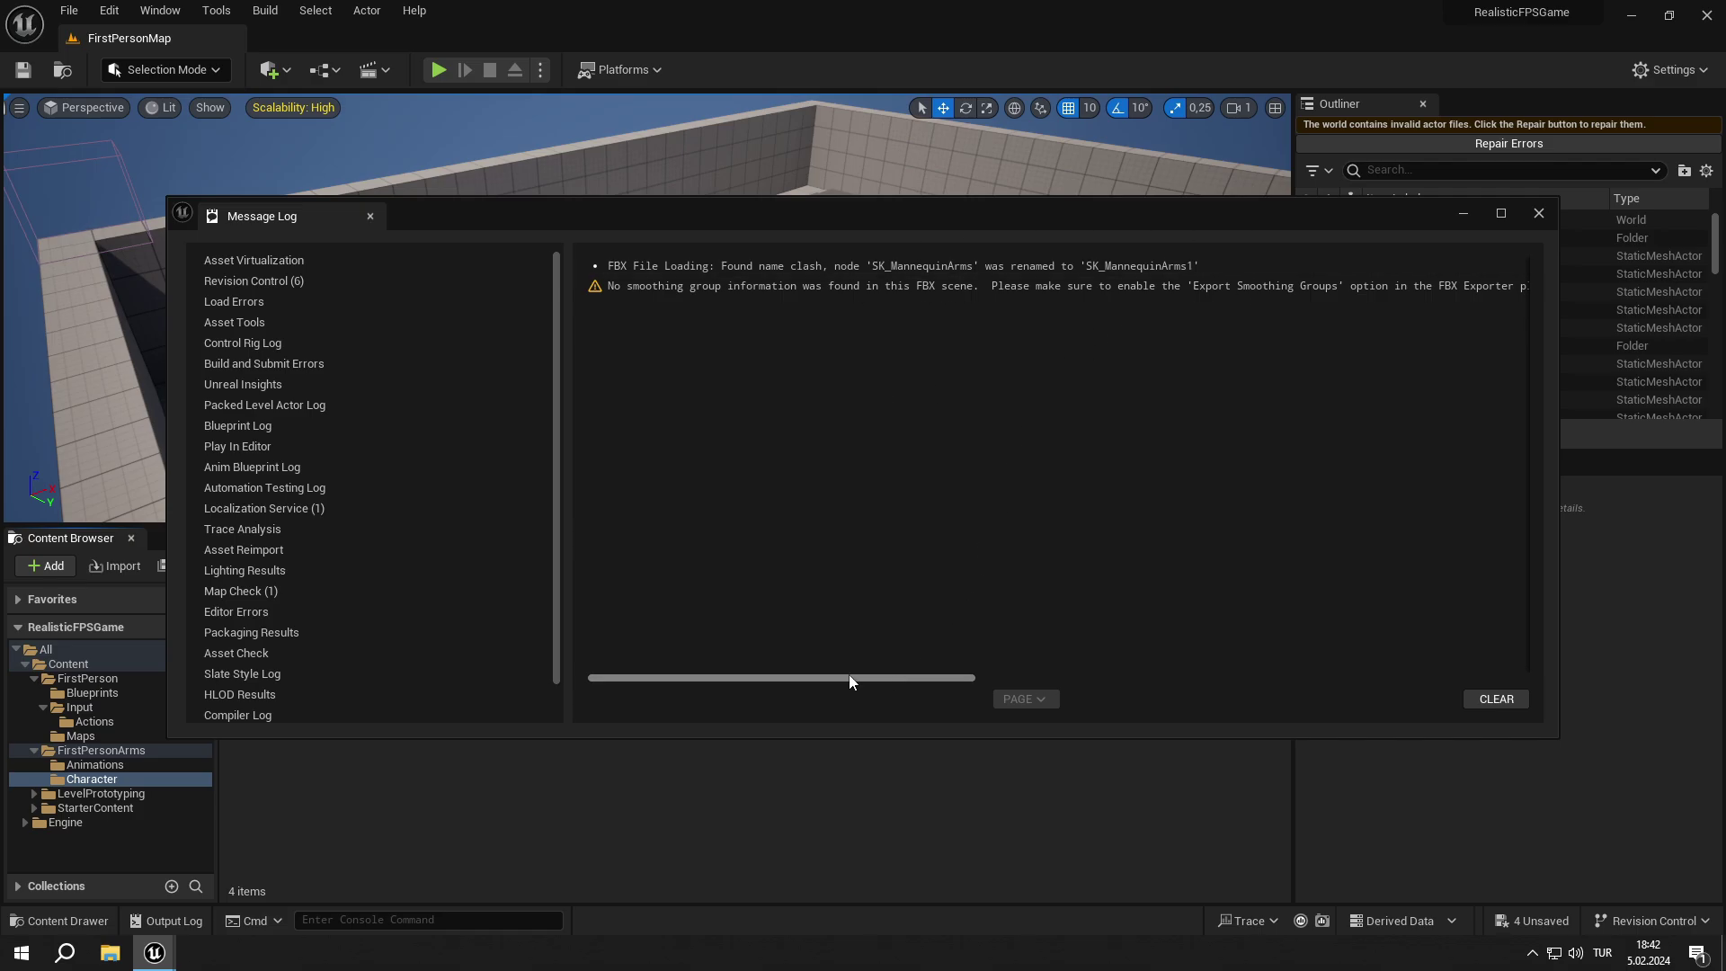
pyautogui.click(1538, 214)
pyautogui.click(184, 570)
pyautogui.click(994, 681)
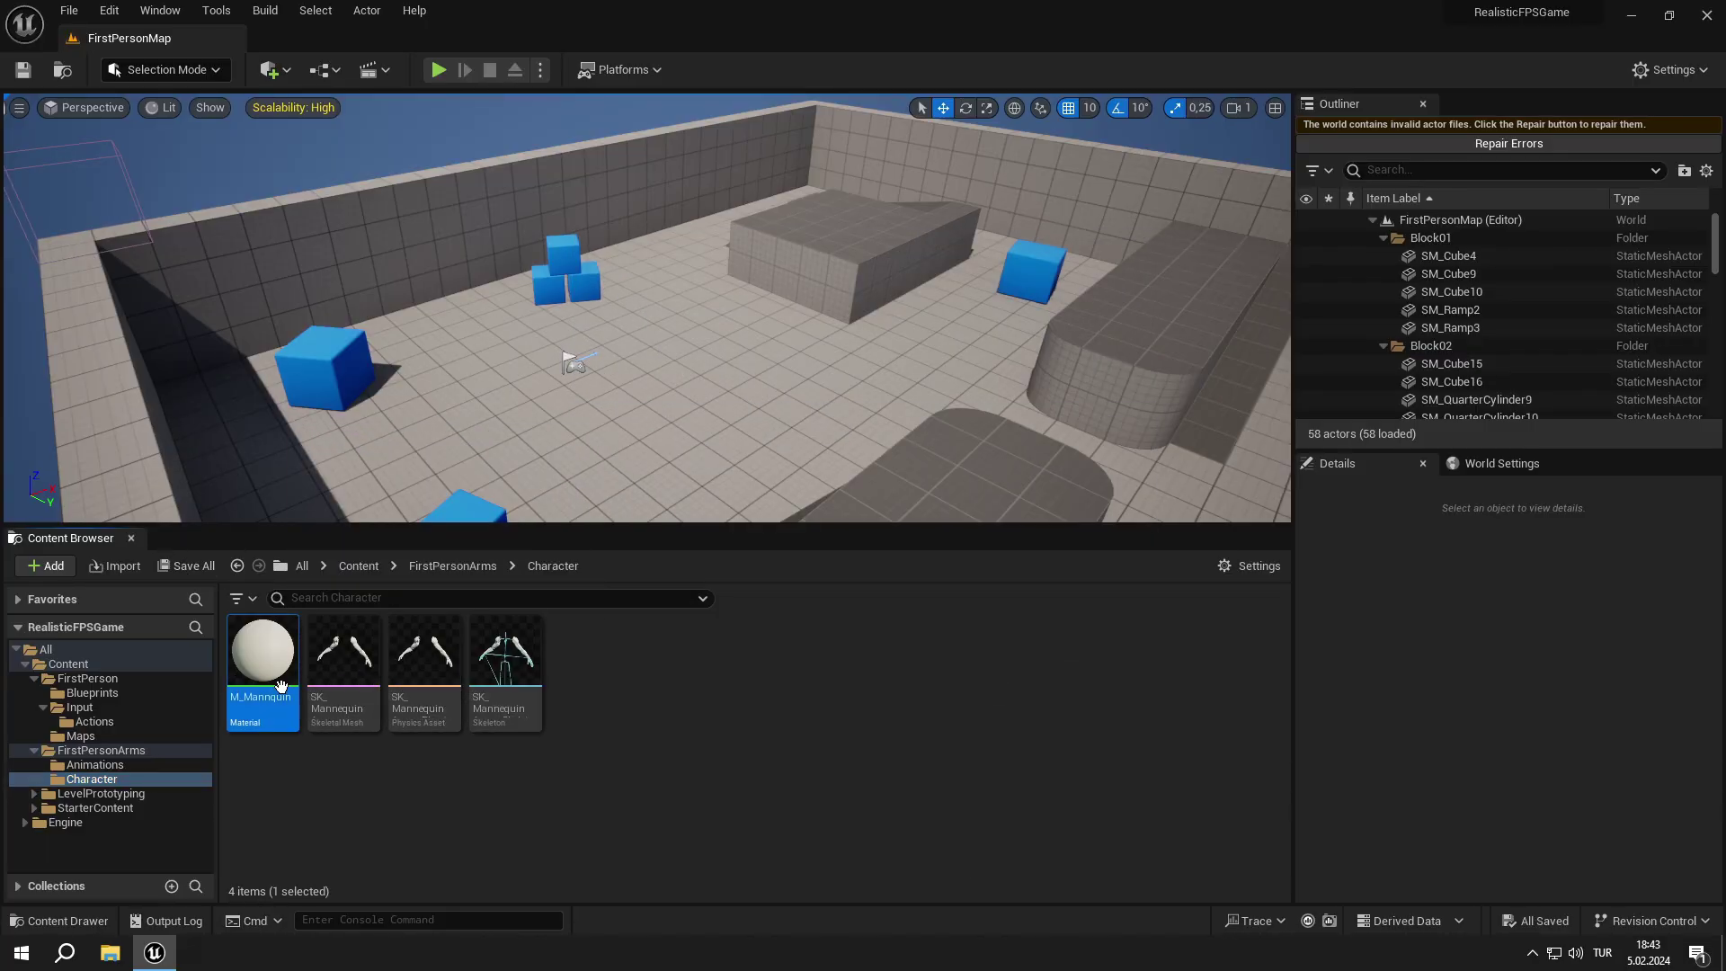
# - Inspect the imported SK_MannequinArms skeletal mesh from another angle and close its editor
pyautogui.doubleClick(343, 652)
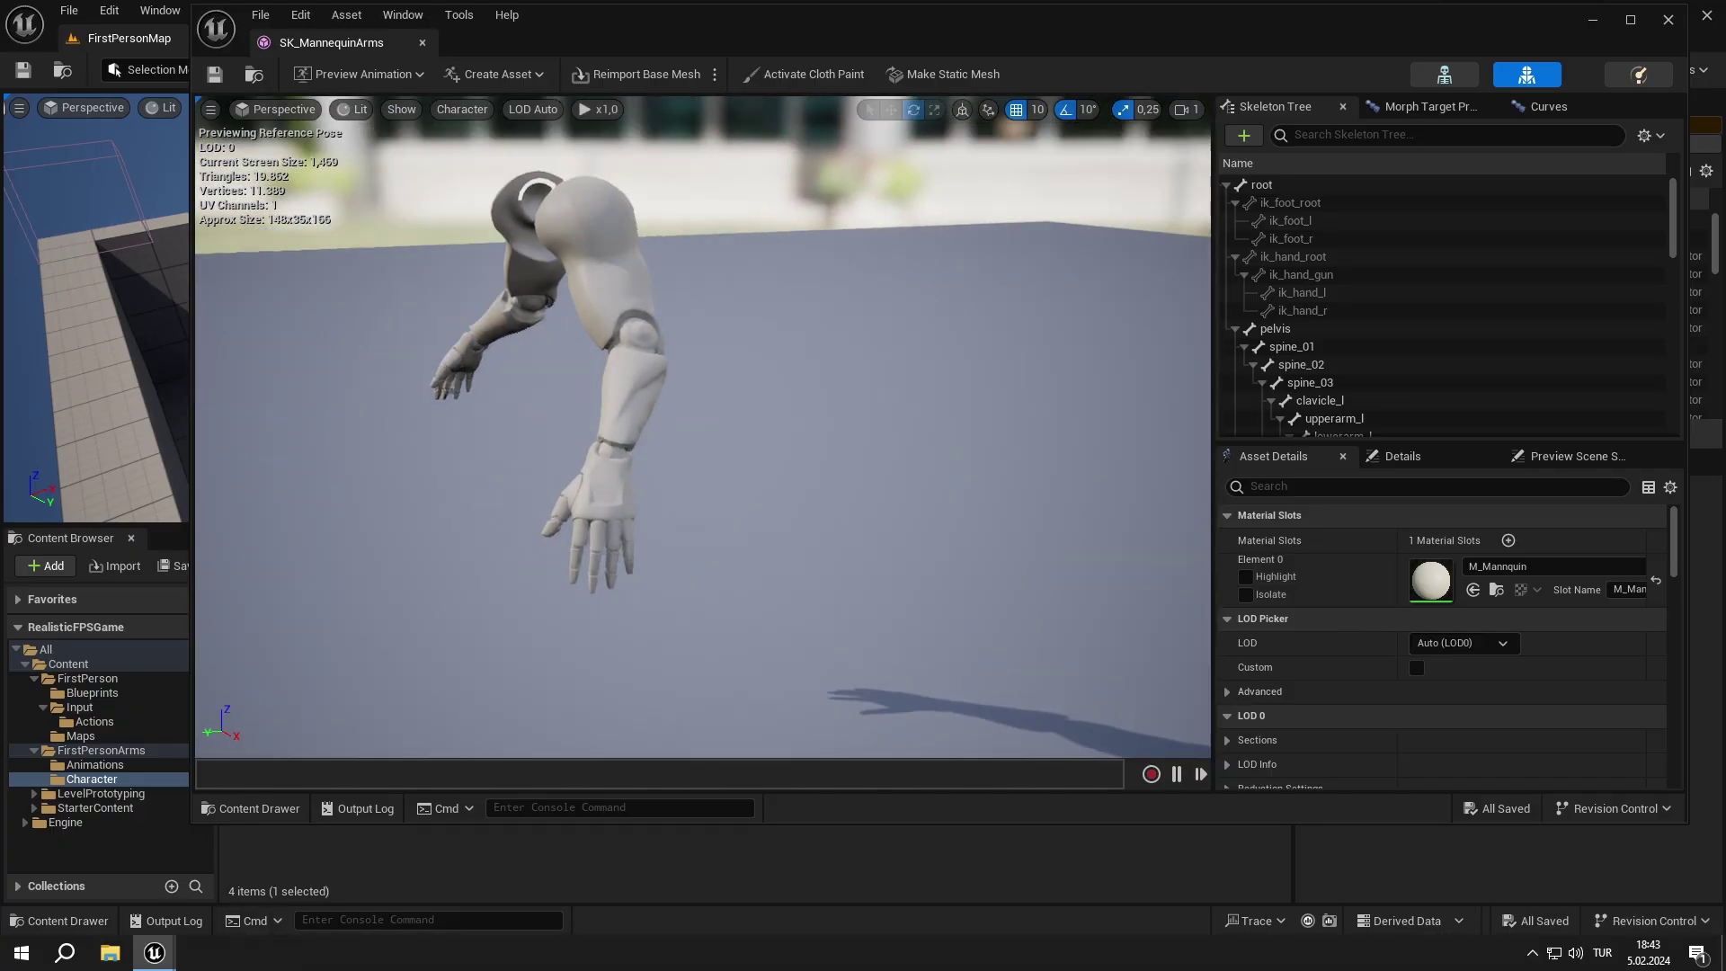
pyautogui.moveTo(703, 427); pyautogui.dragTo(948, 450, button='right')
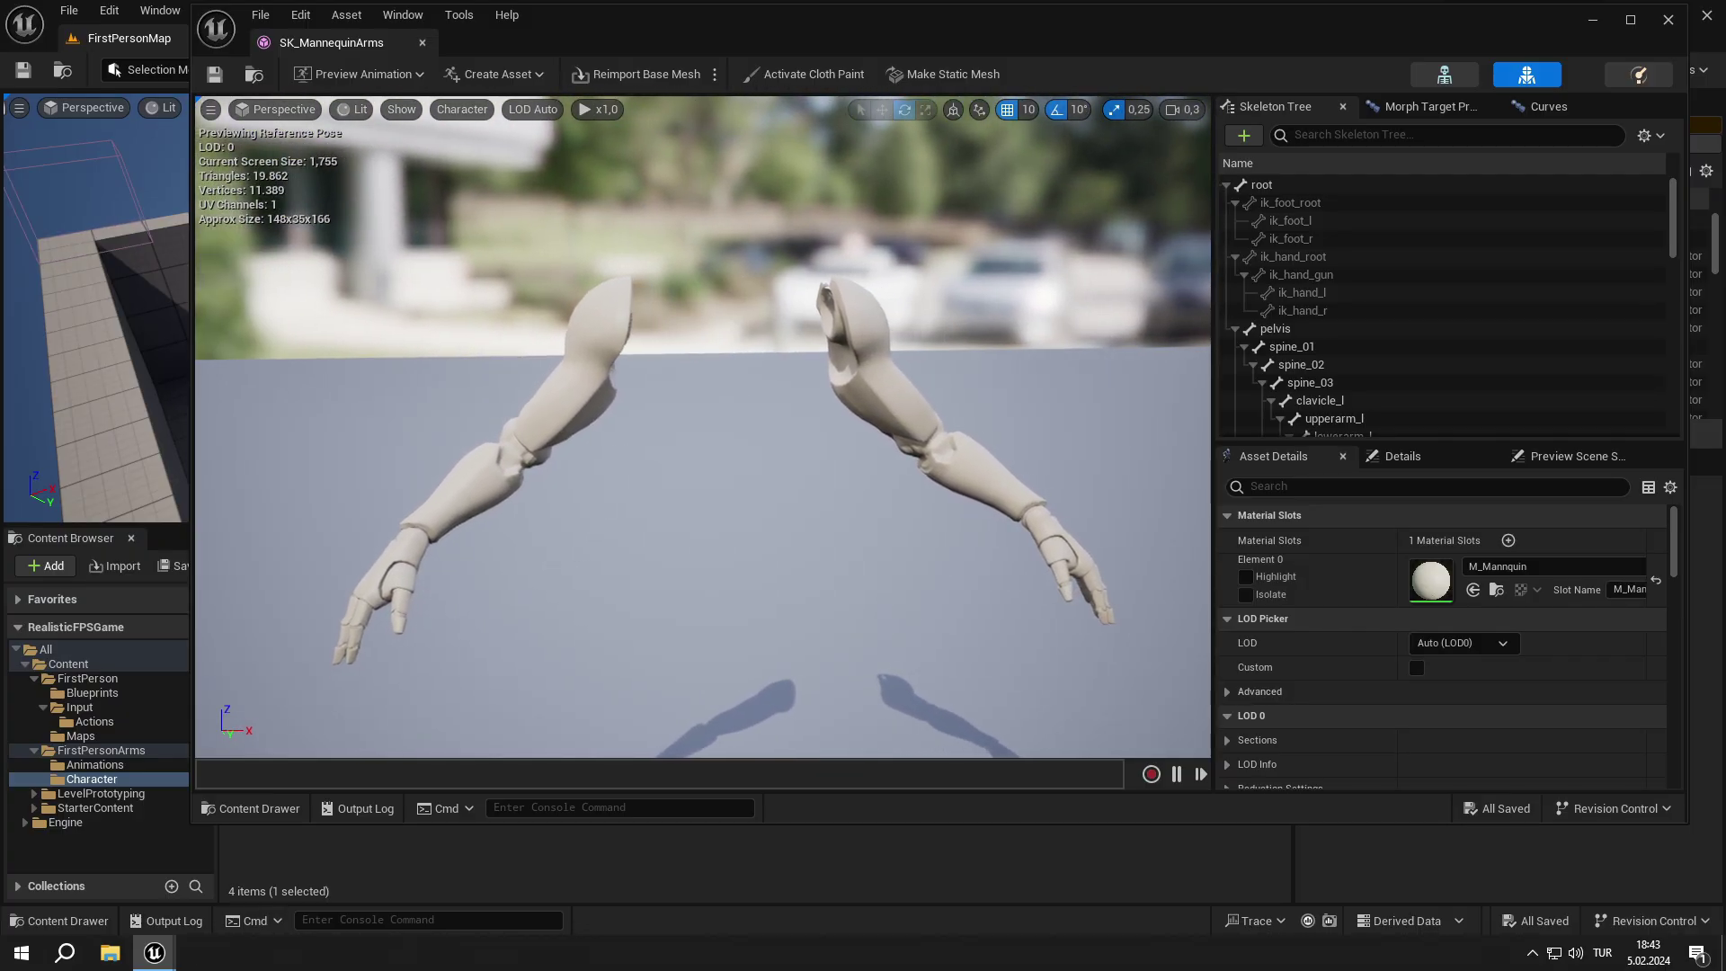
pyautogui.click(421, 43)
# - Create and save an Animation Blueprint named ABP_FirstPersonCharacter in FirstPersonArms/Animations, using SK_MannequinArms_Skeleton
pyautogui.click(450, 564)
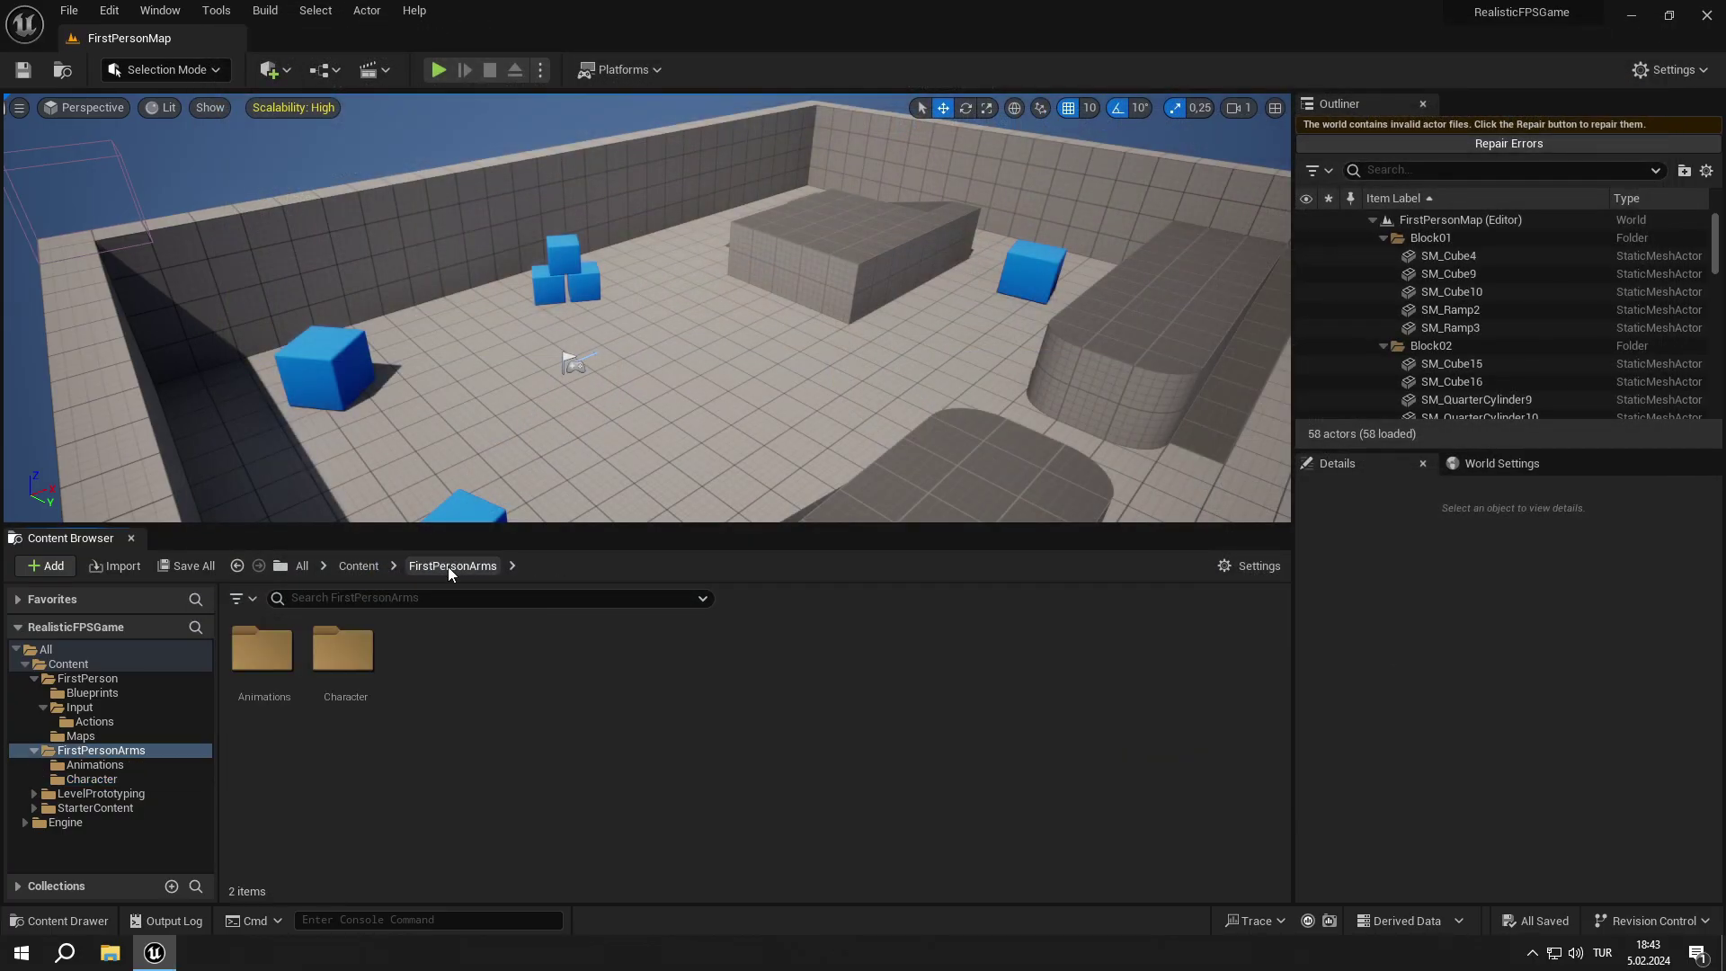
pyautogui.doubleClick(262, 708)
pyautogui.click(116, 566)
pyautogui.click(801, 457)
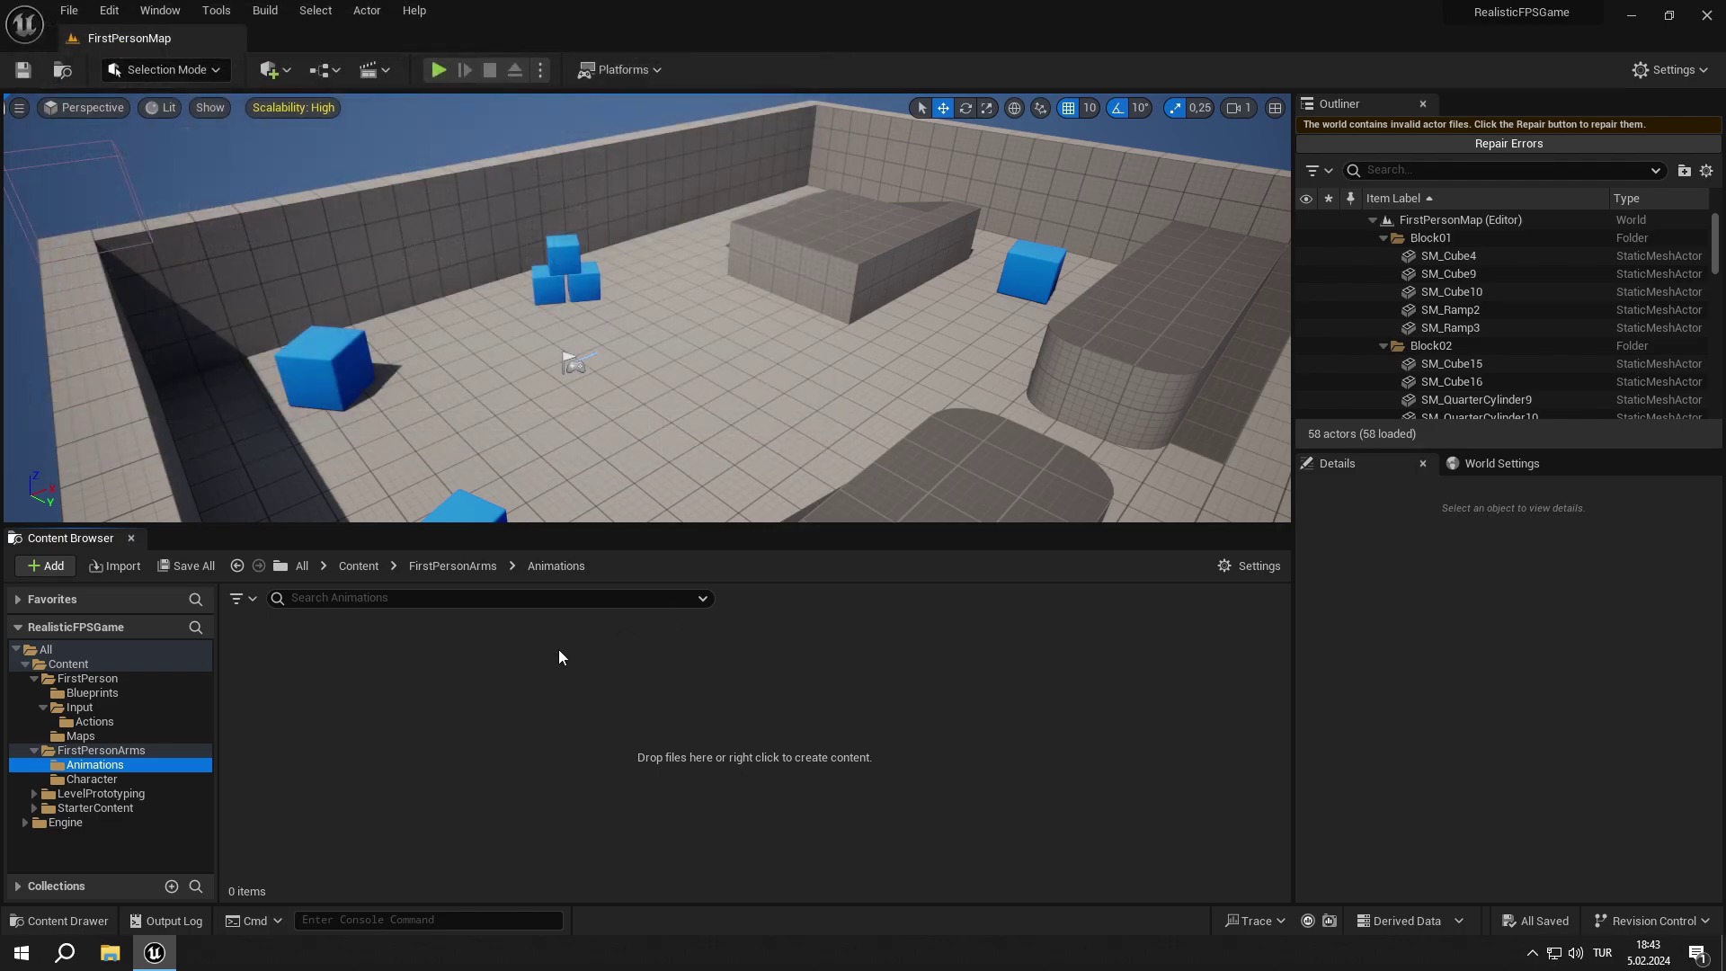
pyautogui.rightClick(555, 651)
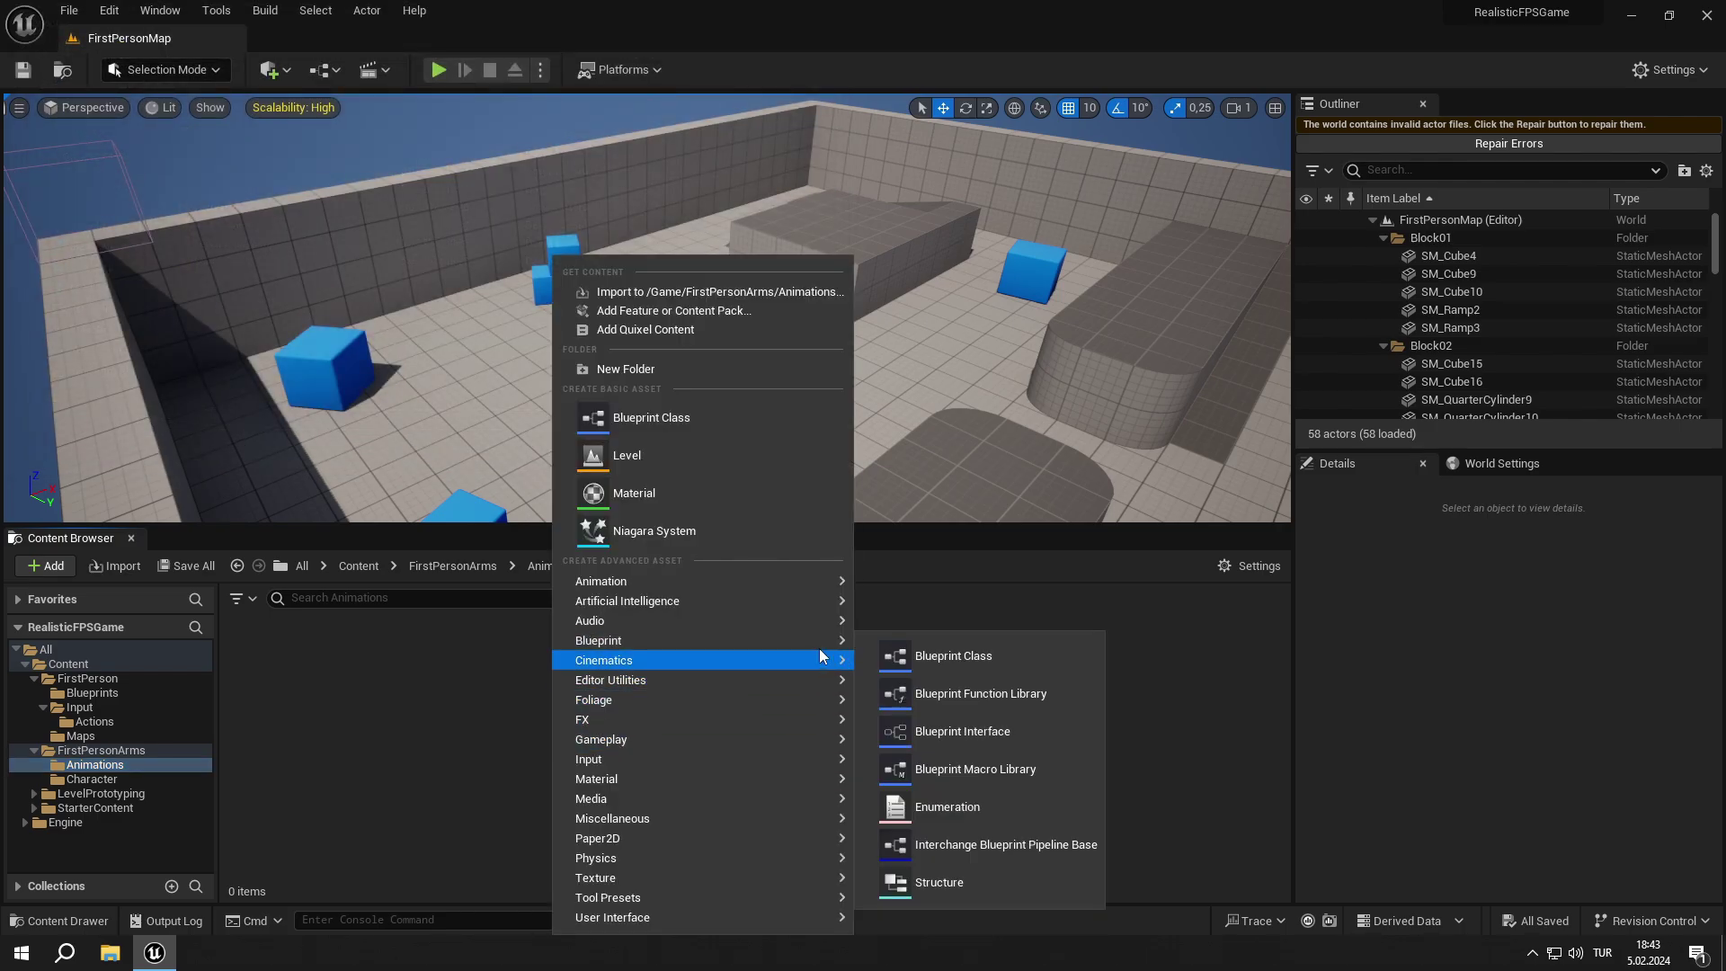
pyautogui.moveTo(704, 578)
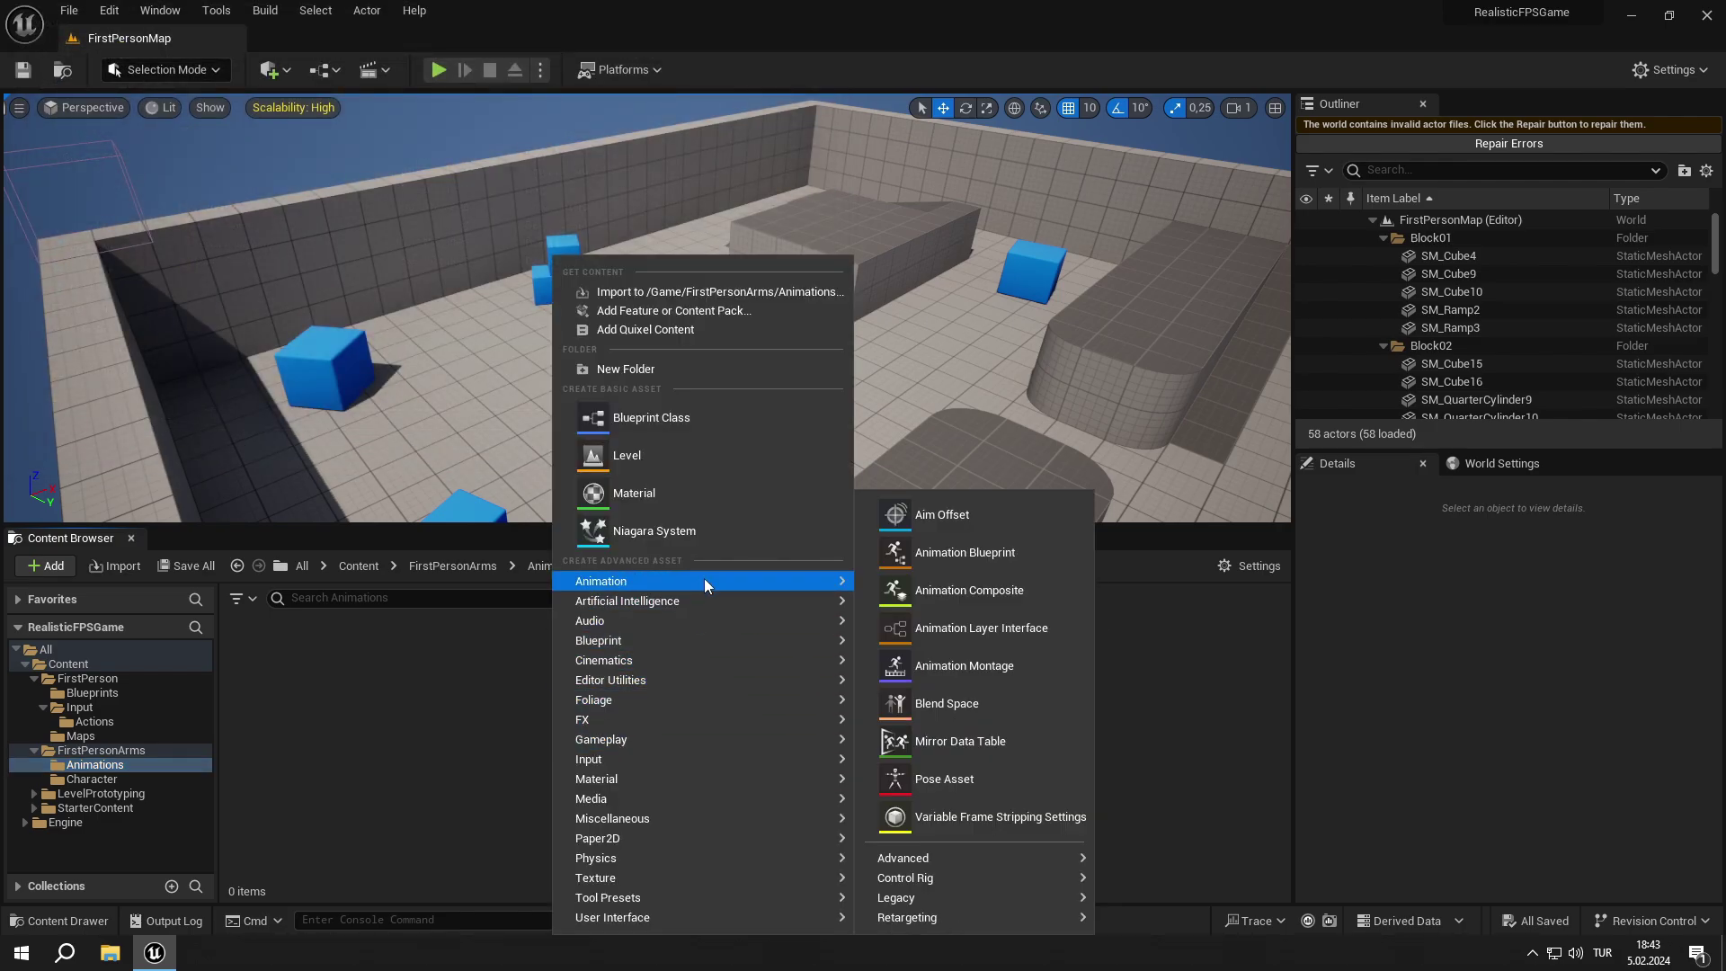
pyautogui.click(978, 554)
pyautogui.click(831, 411)
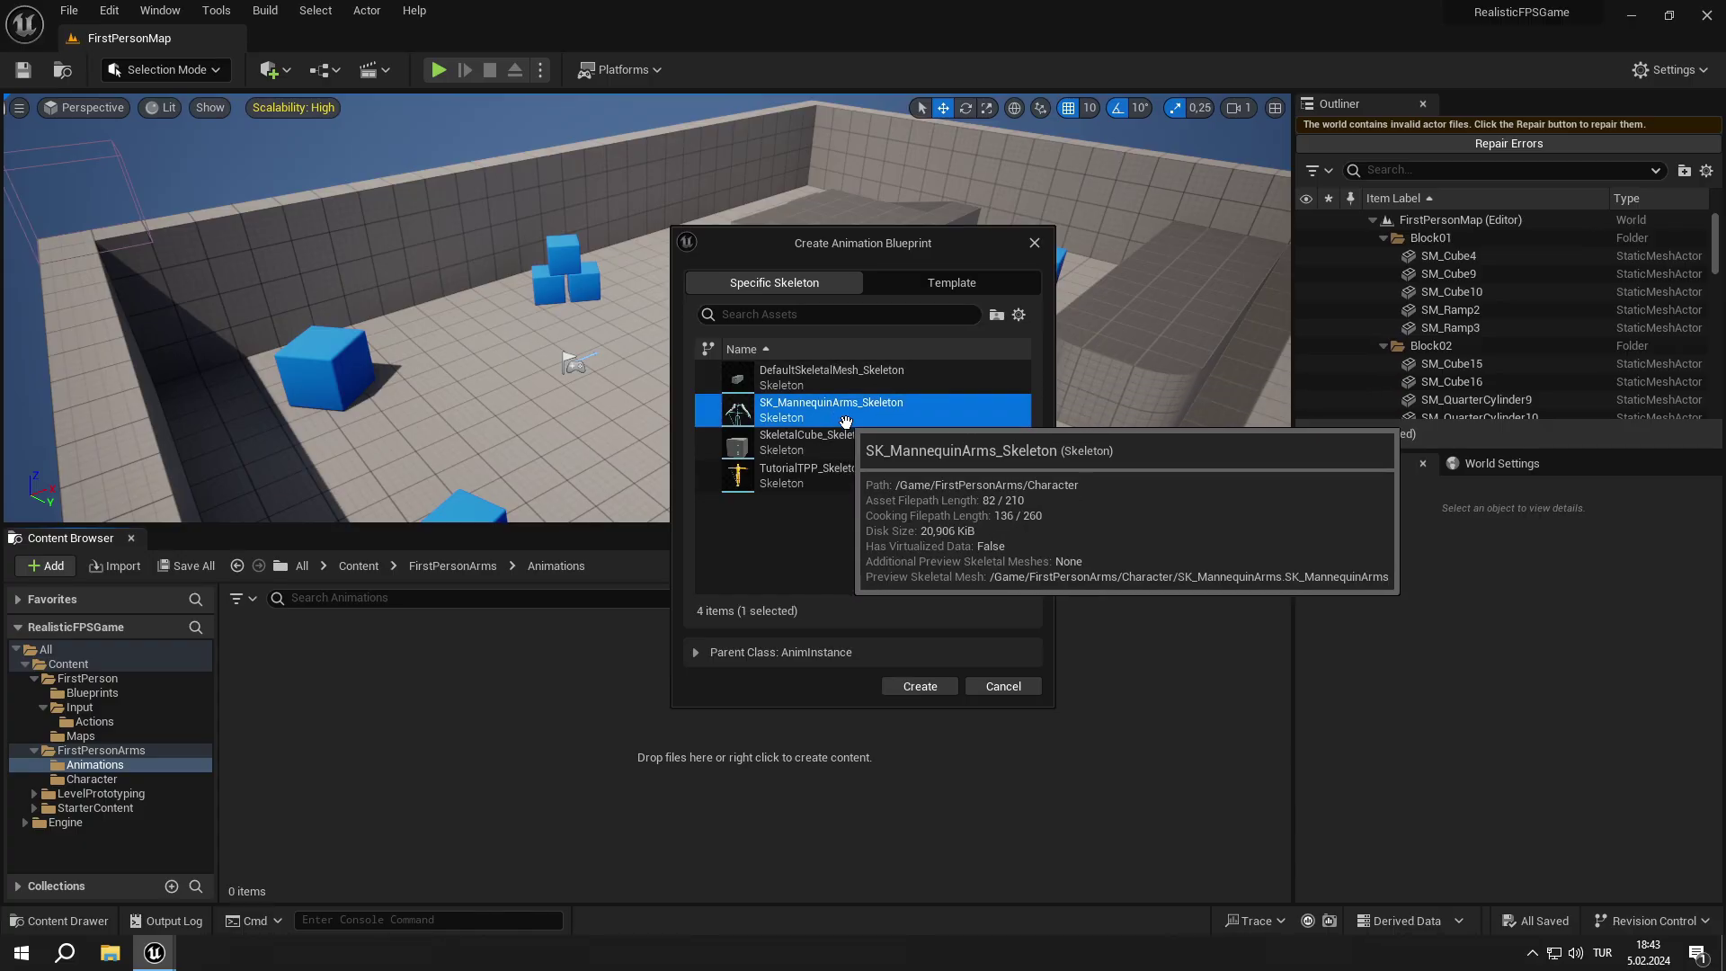
pyautogui.click(936, 688)
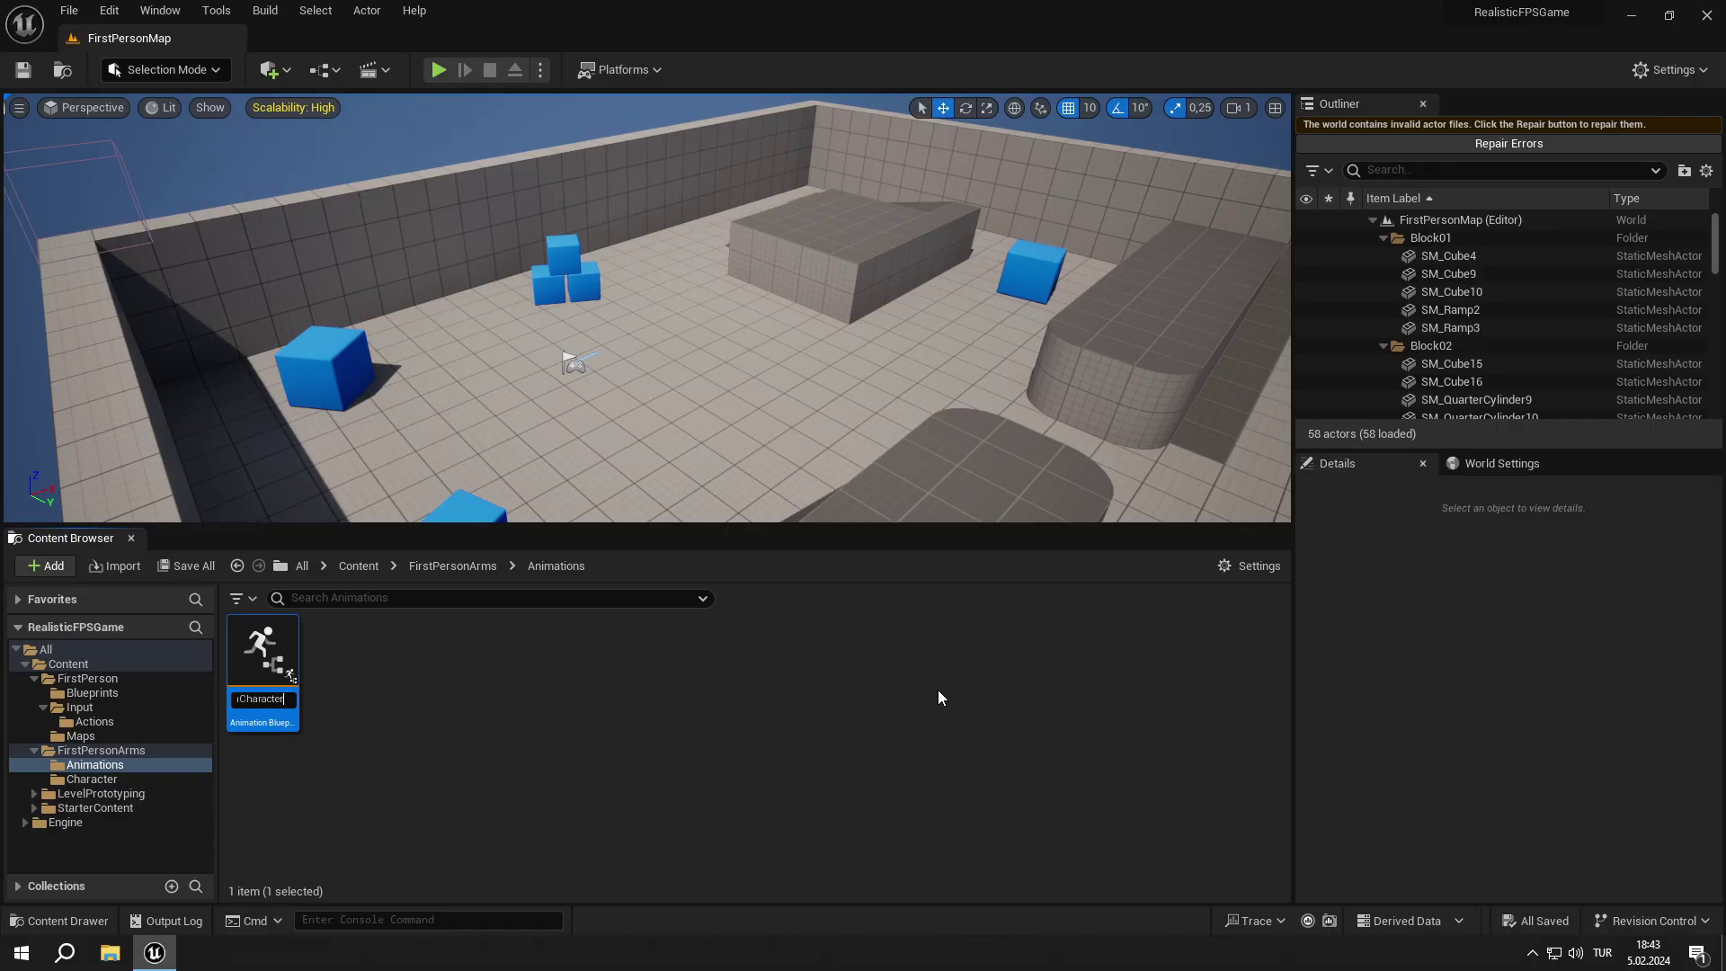
pyautogui.click(185, 571)
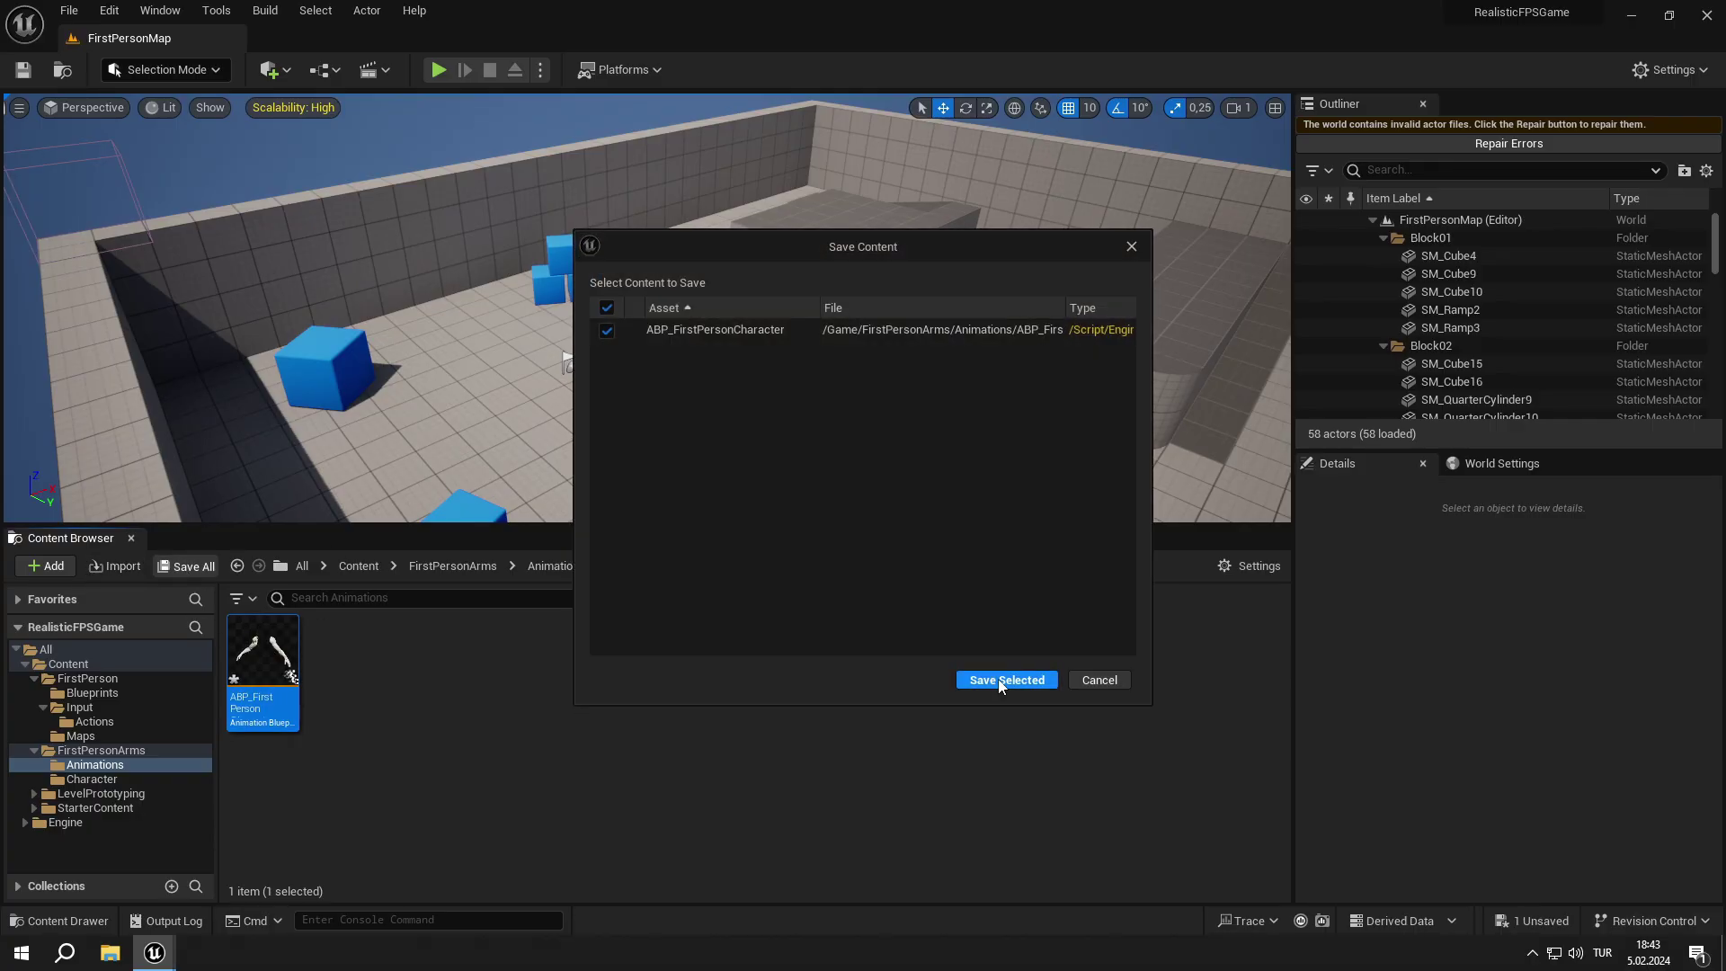
pyautogui.press('Return')
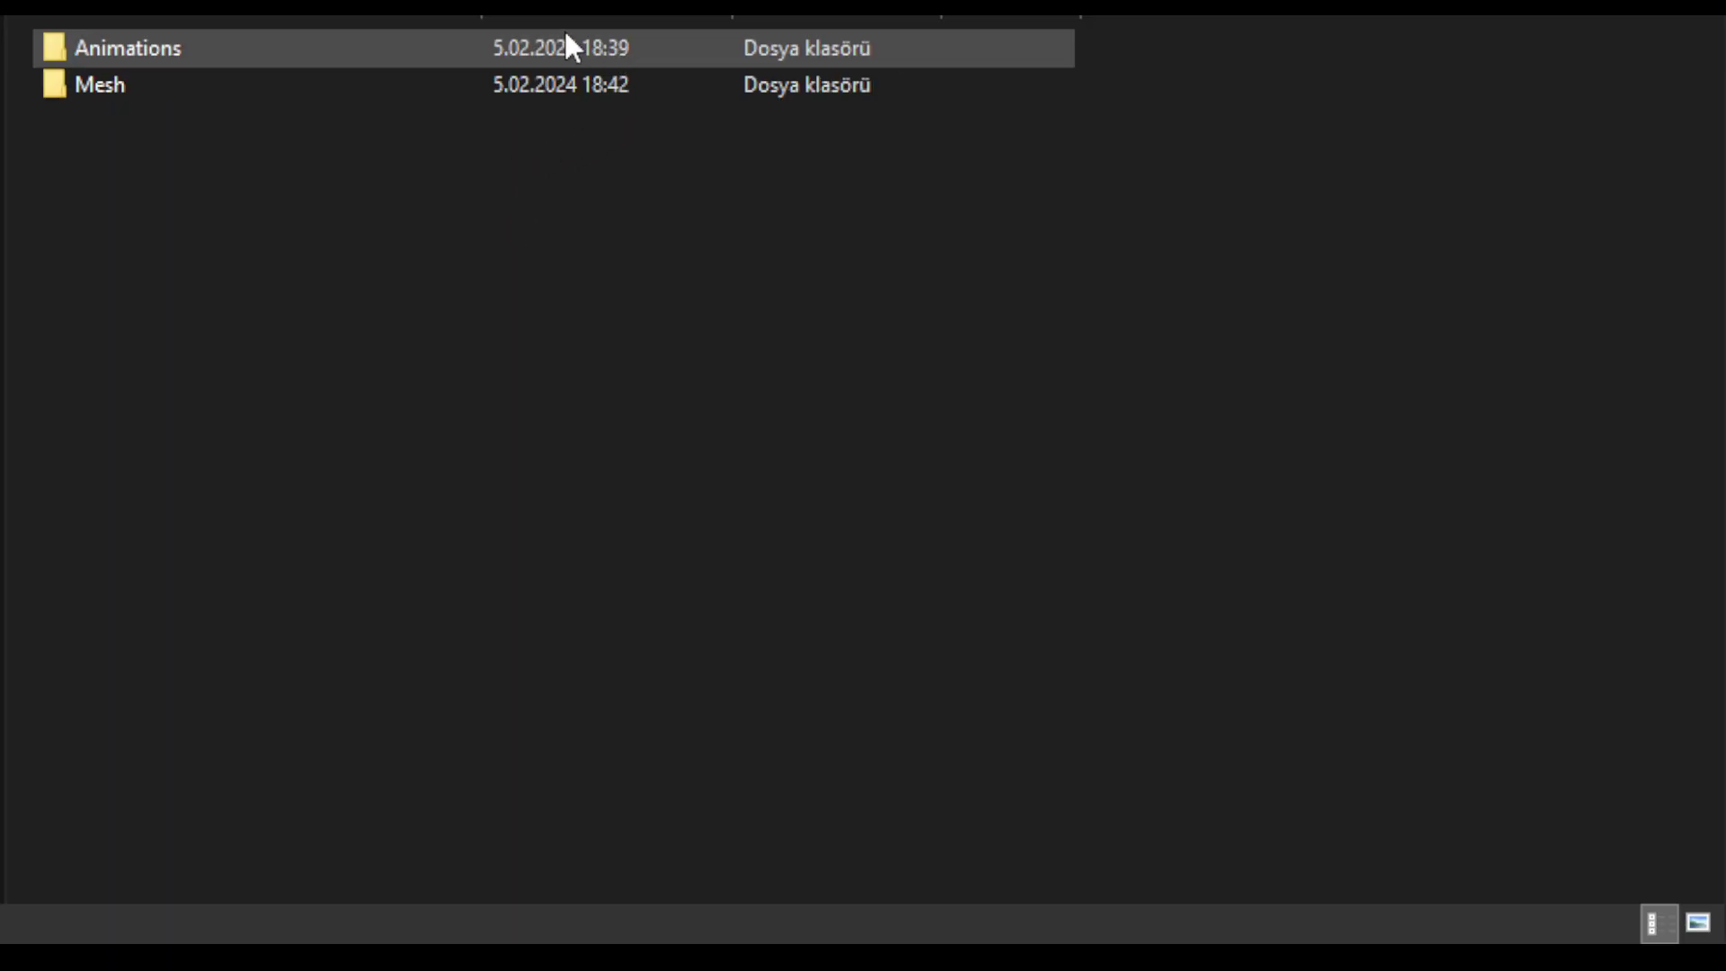
# - Import all FBX files from the downloaded Animations folder into FirstPersonArms/Animations with the SK_MannequinArms skeleton and save them
pyautogui.doubleClick(397, 50)
pyautogui.moveTo(484, 431); pyautogui.dragTo(322, 46)
pyautogui.moveTo(415, 82); pyautogui.dragTo(377, 144)
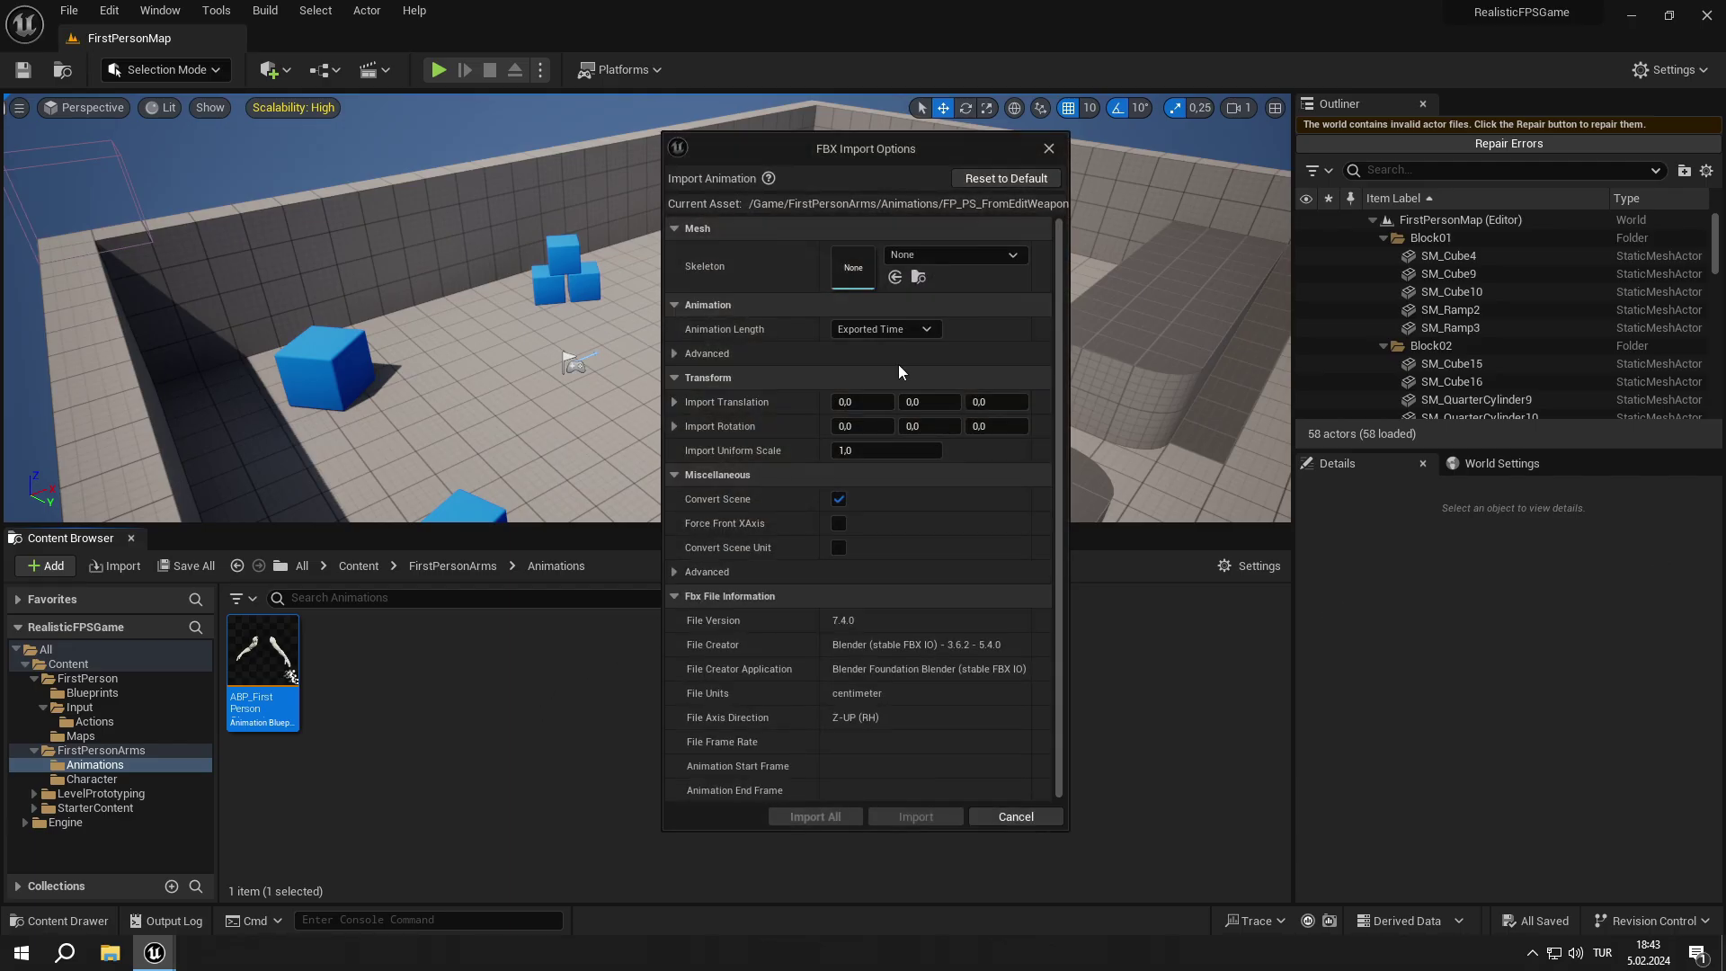
pyautogui.click(949, 258)
pyautogui.click(979, 476)
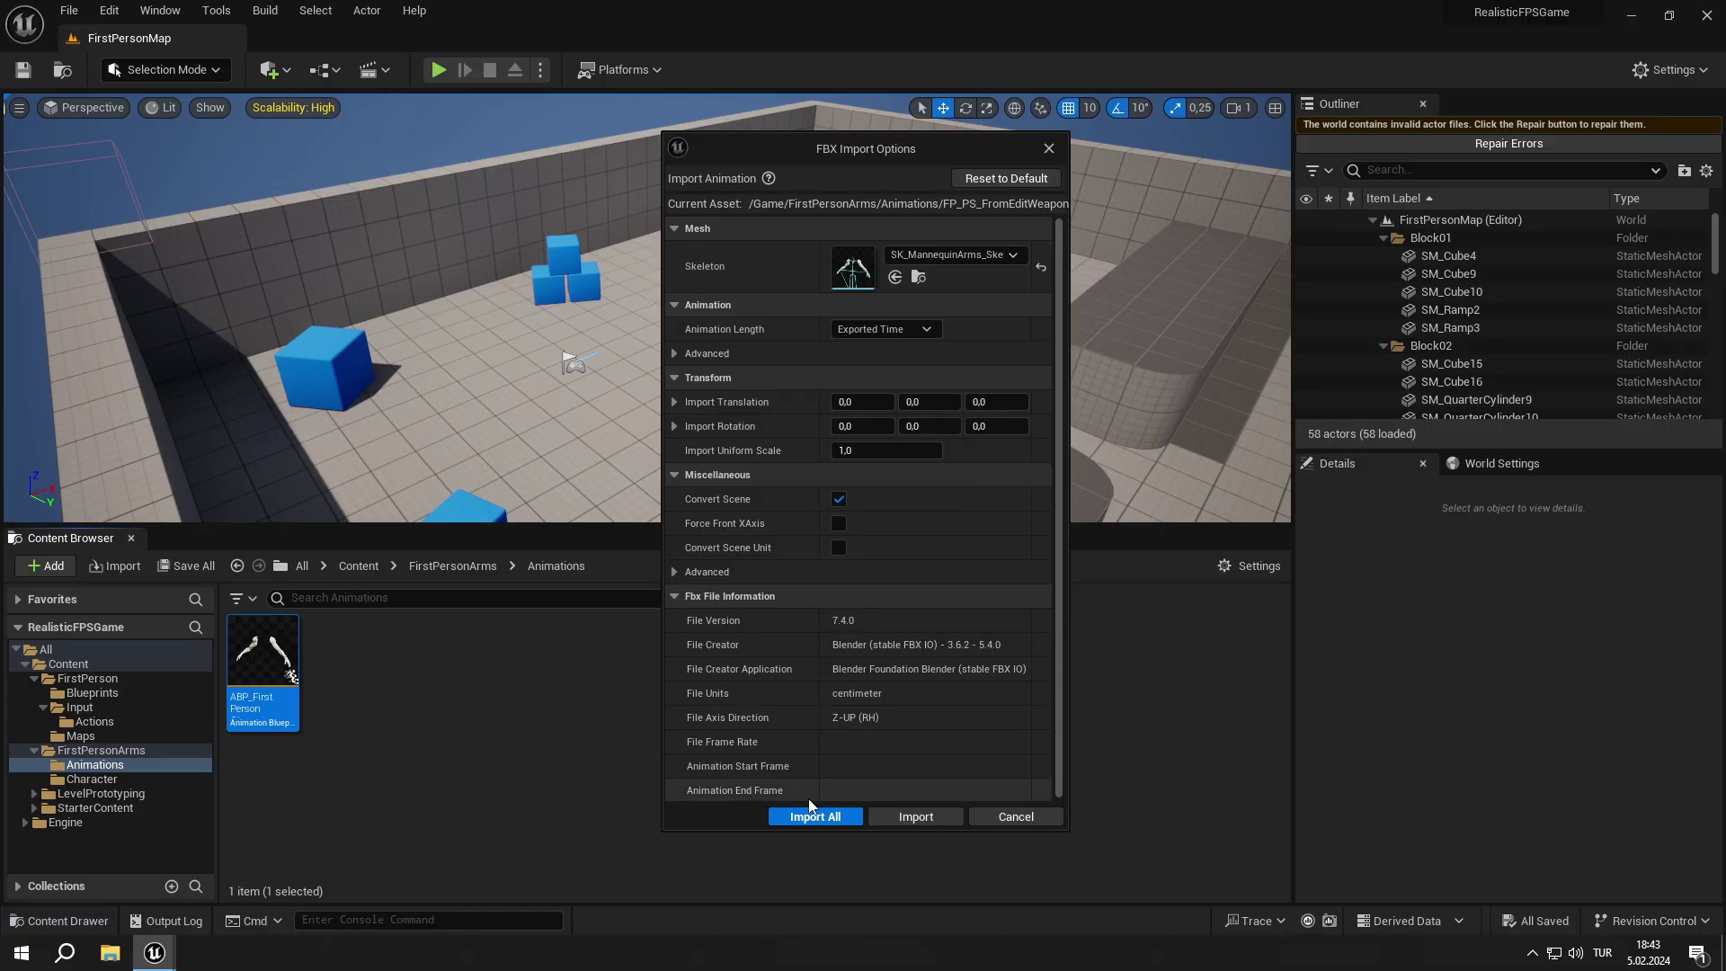
pyautogui.click(801, 816)
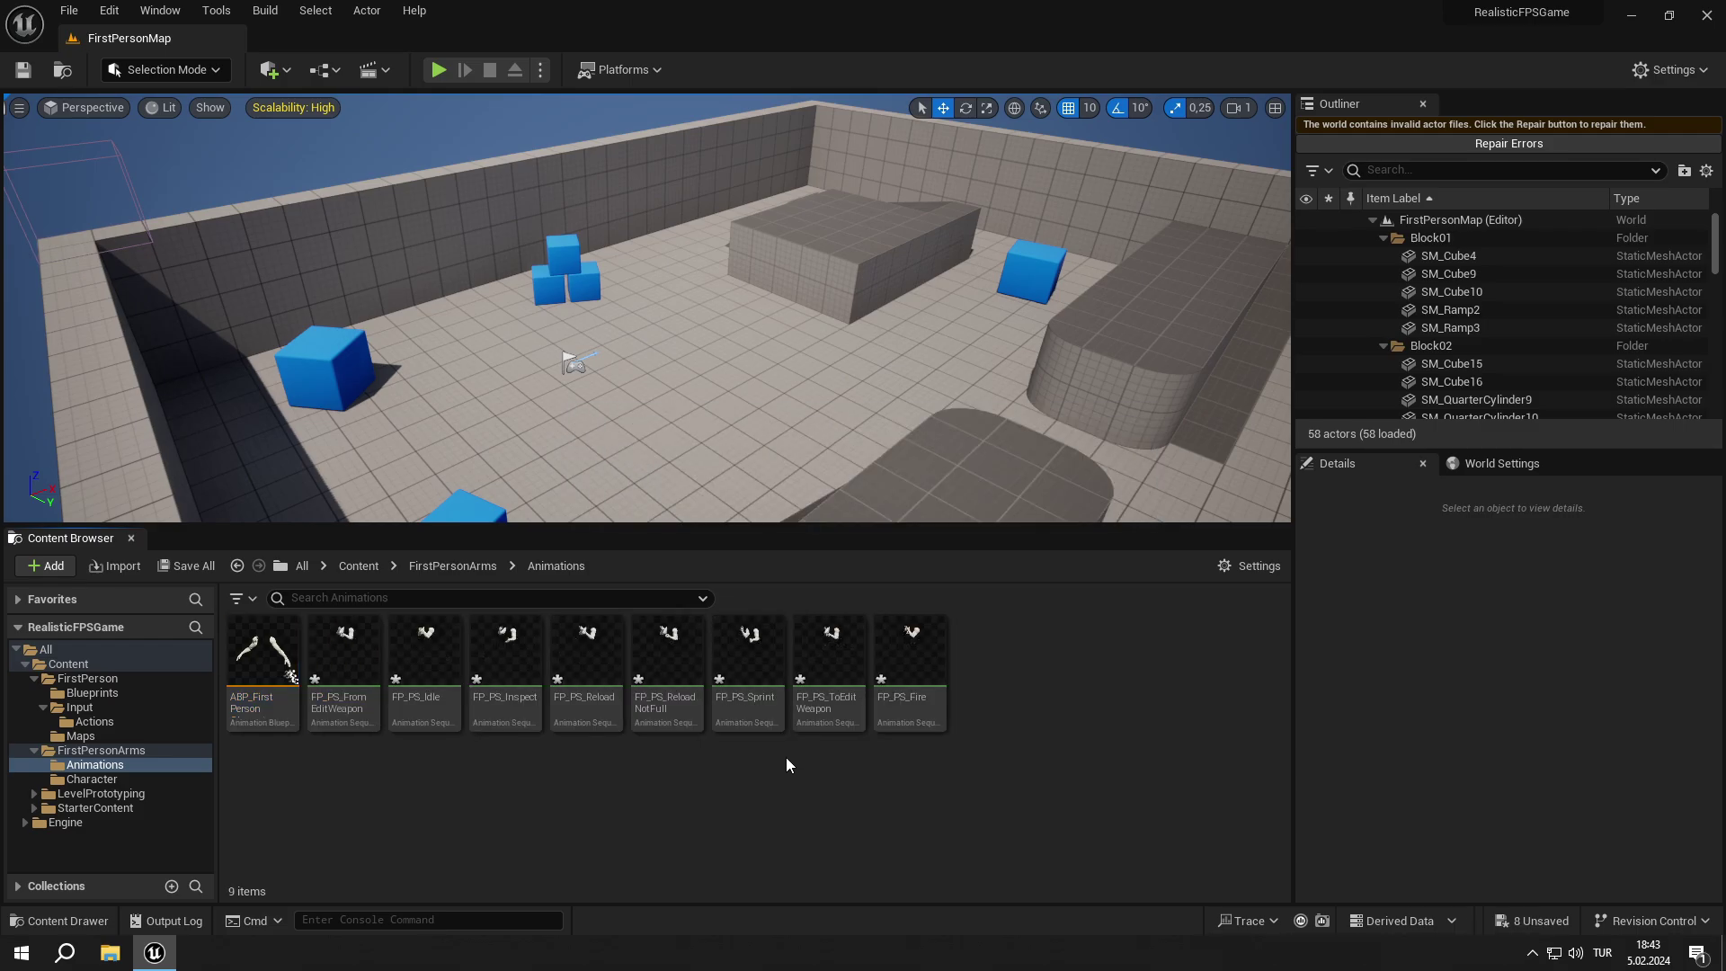
pyautogui.click(191, 568)
pyautogui.click(1006, 680)
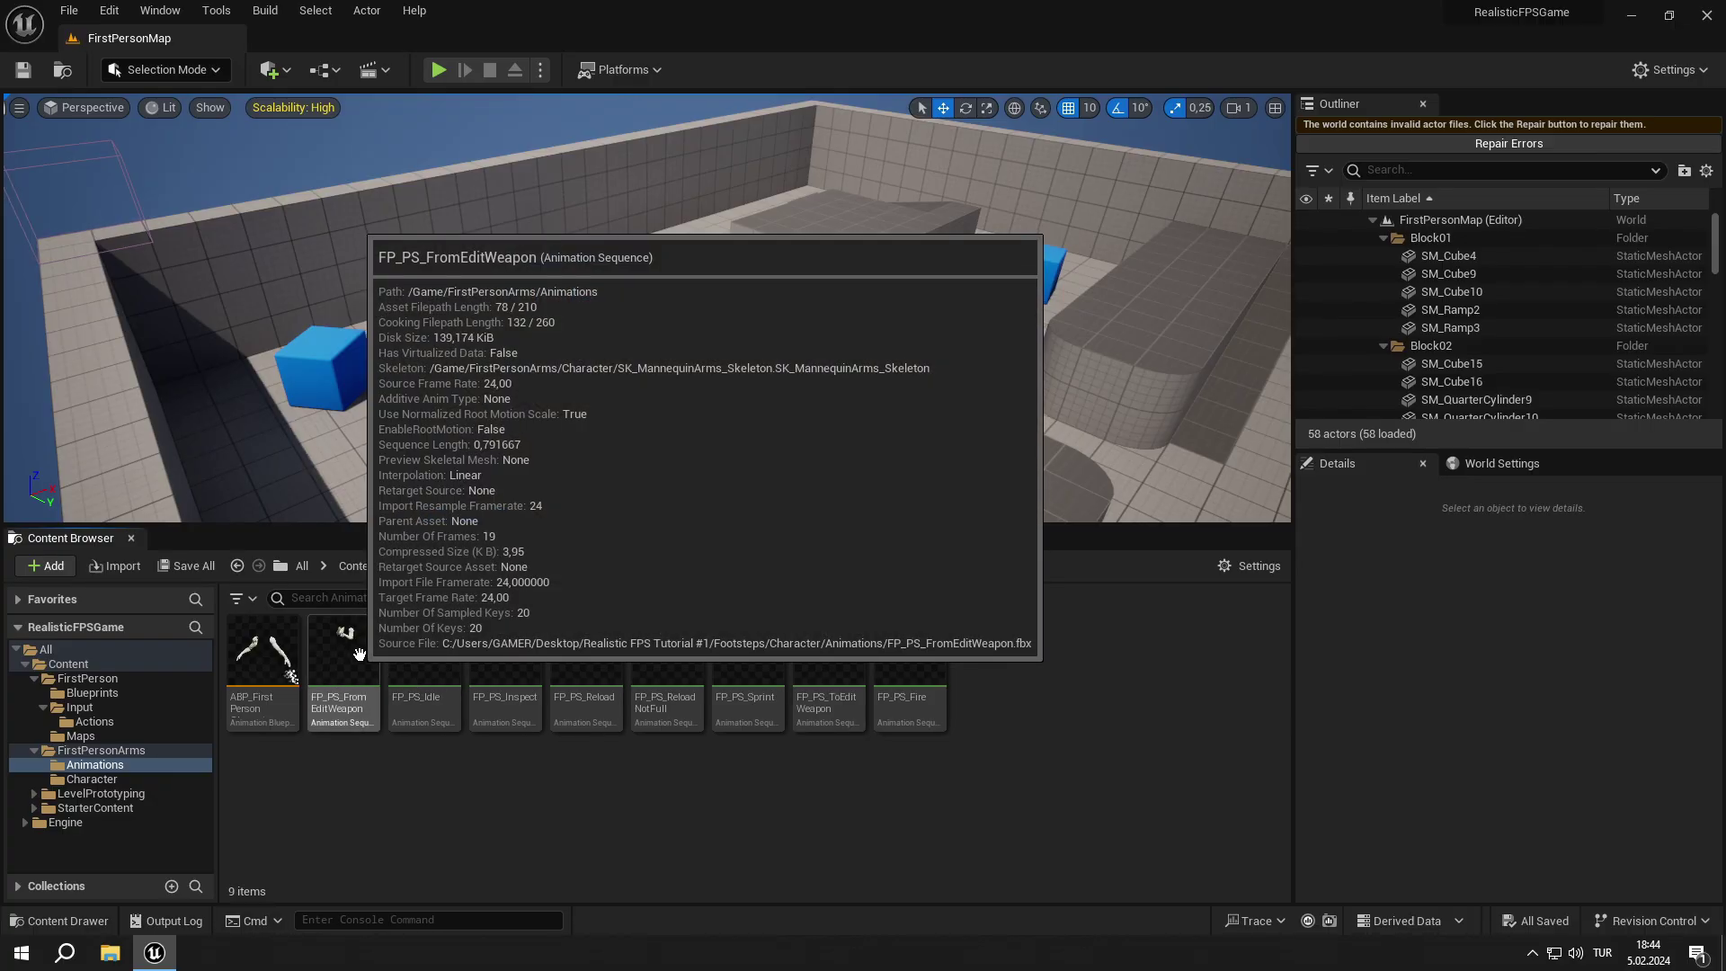
# - Open the FP_PS_Idle animation sequence to preview it
pyautogui.click(444, 676)
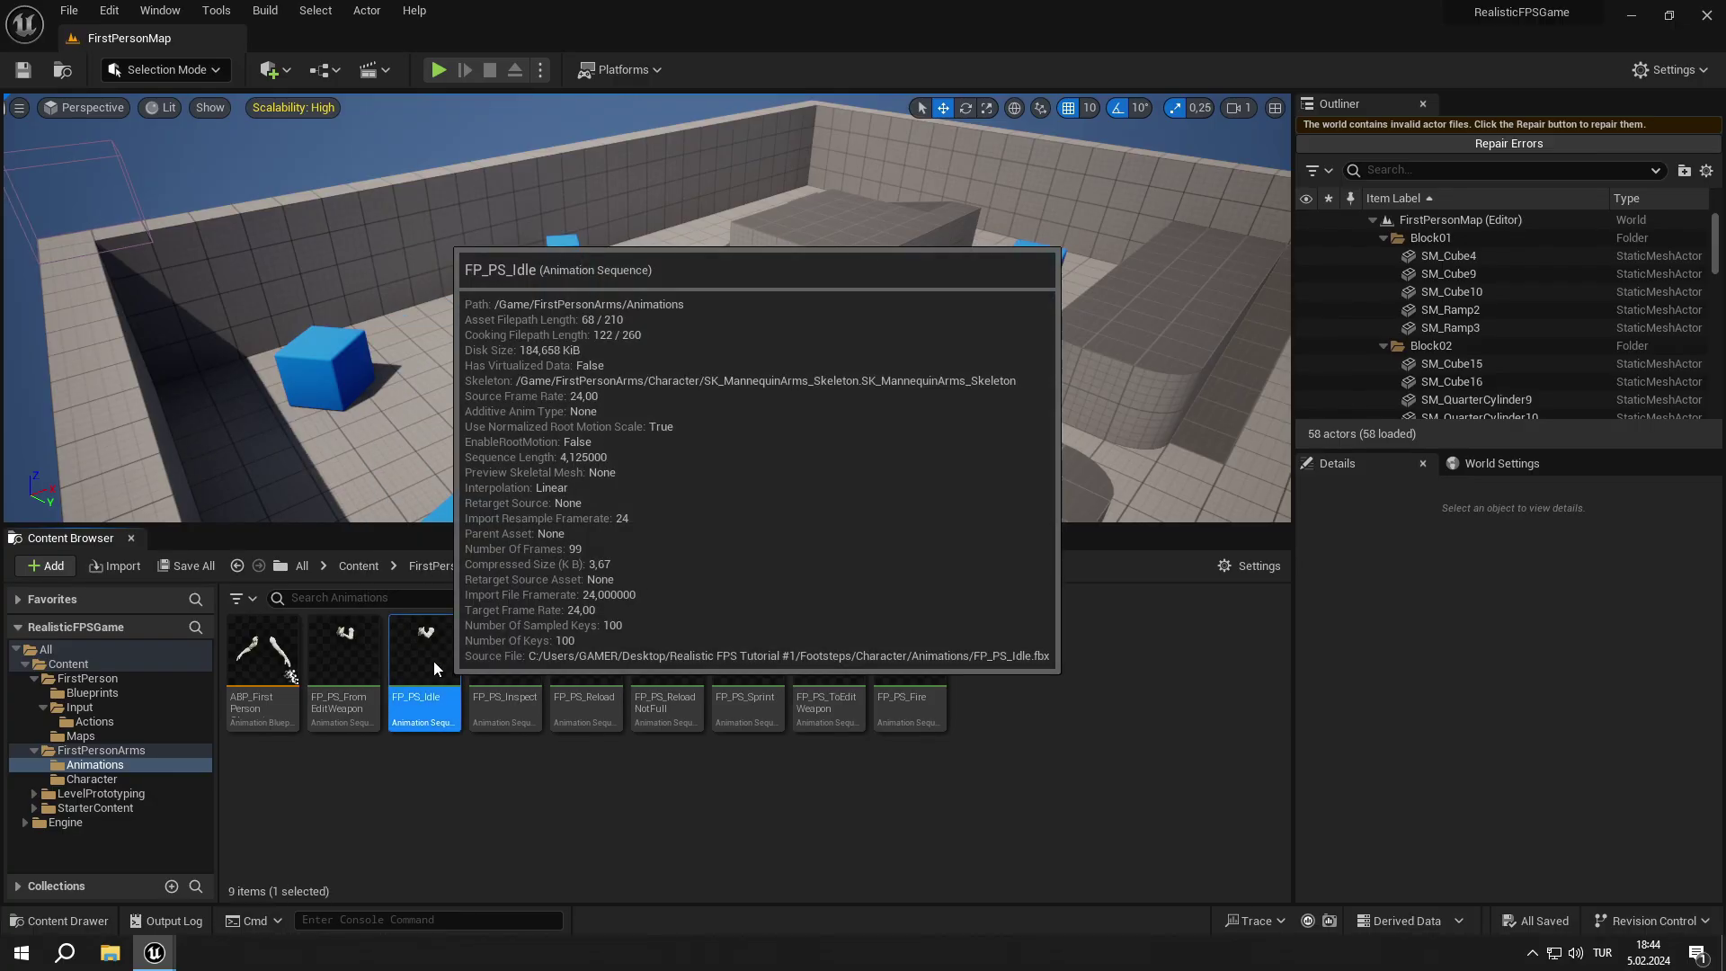
pyautogui.doubleClick(433, 662)
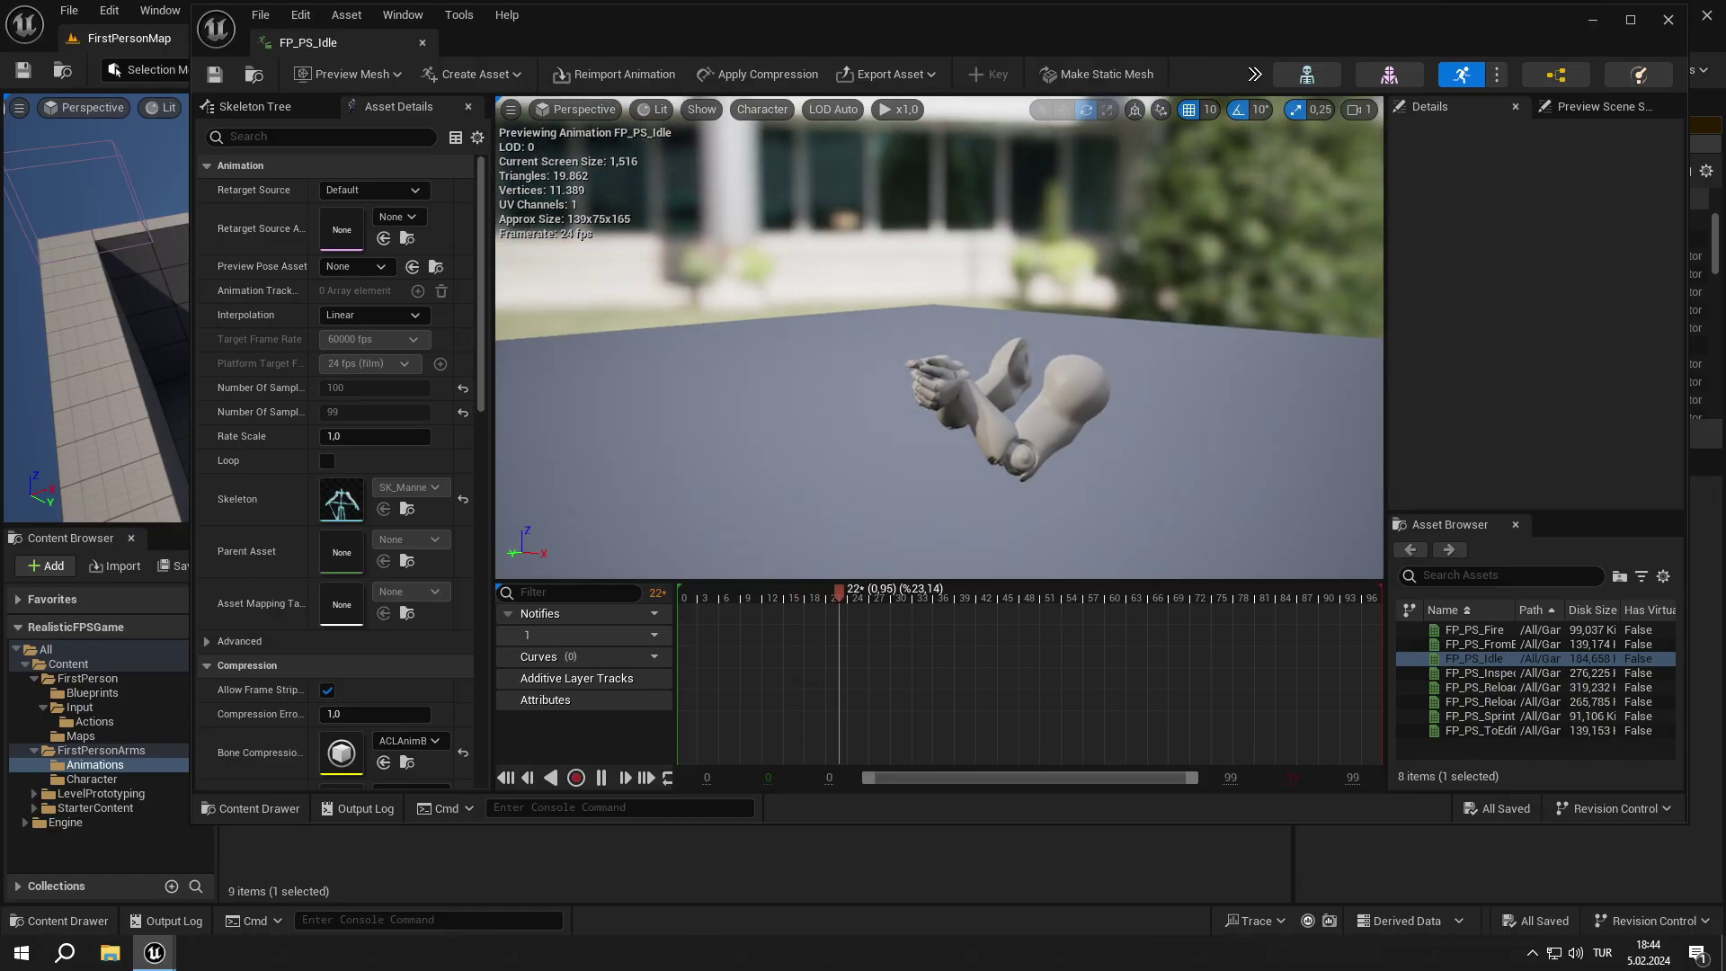